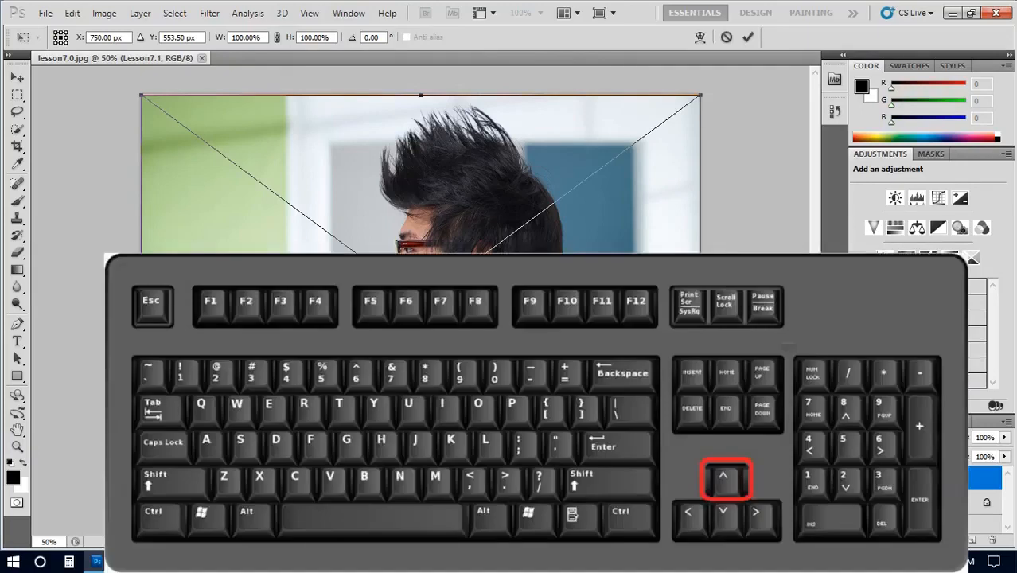
# Nudge the placed Lesson7.1 image up by 2 px and commit its placement
pyautogui.press('Up')
pyautogui.press('Up')
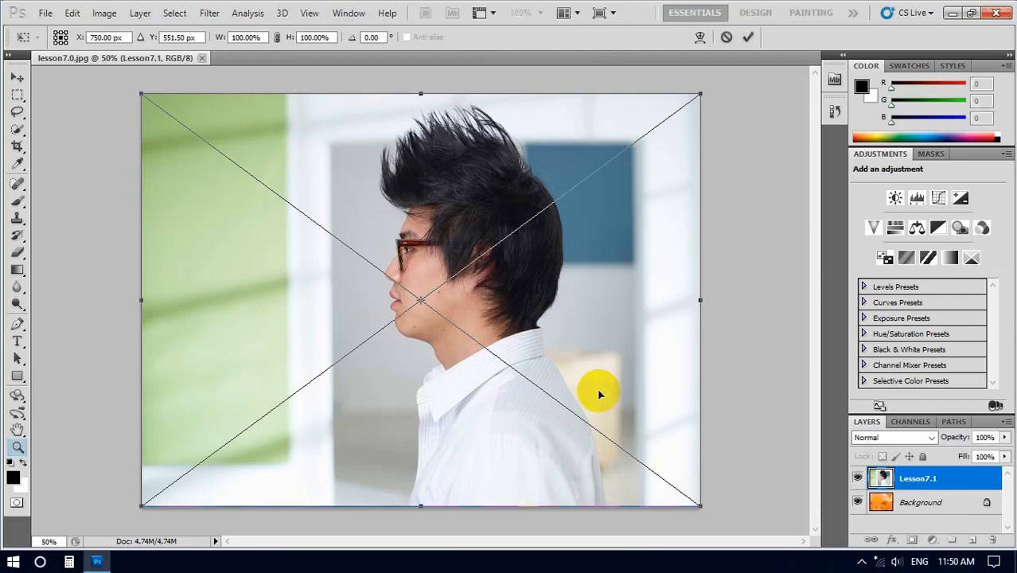
pyautogui.press('Return')
# Paint over the man's glasses frame in Quick Mask mode with a 20 px Brush, covering the temple and front rim
pyautogui.press('z')
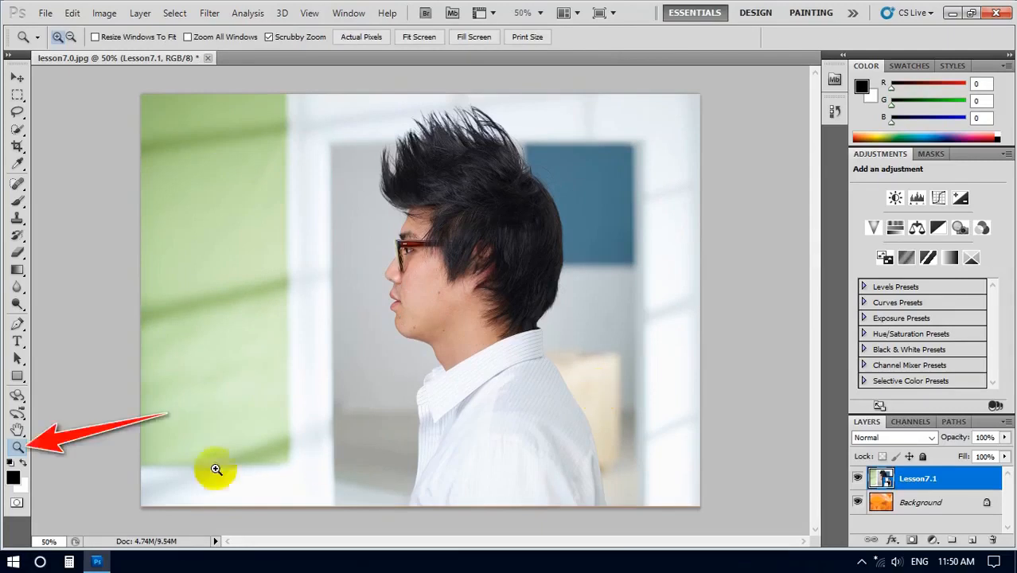
pyautogui.click(430, 263)
pyautogui.click(430, 263)
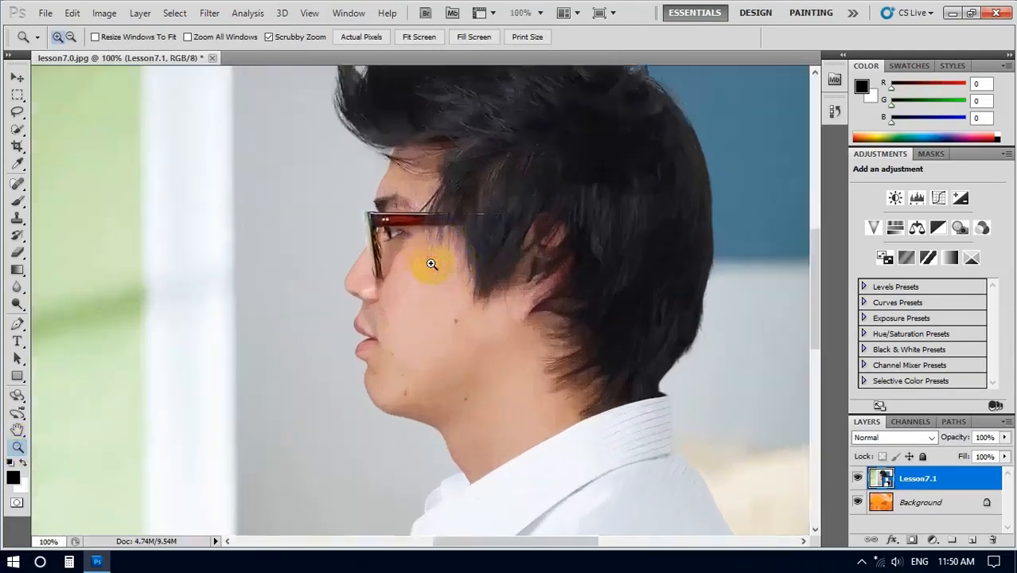
pyautogui.click(430, 263)
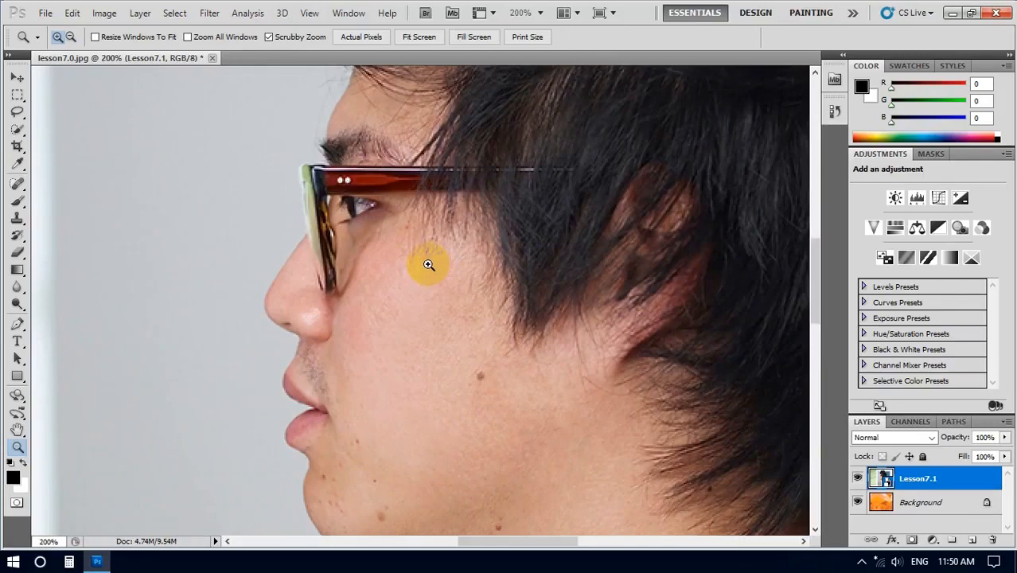
pyautogui.moveTo(427, 199); pyautogui.dragTo(245, 227)
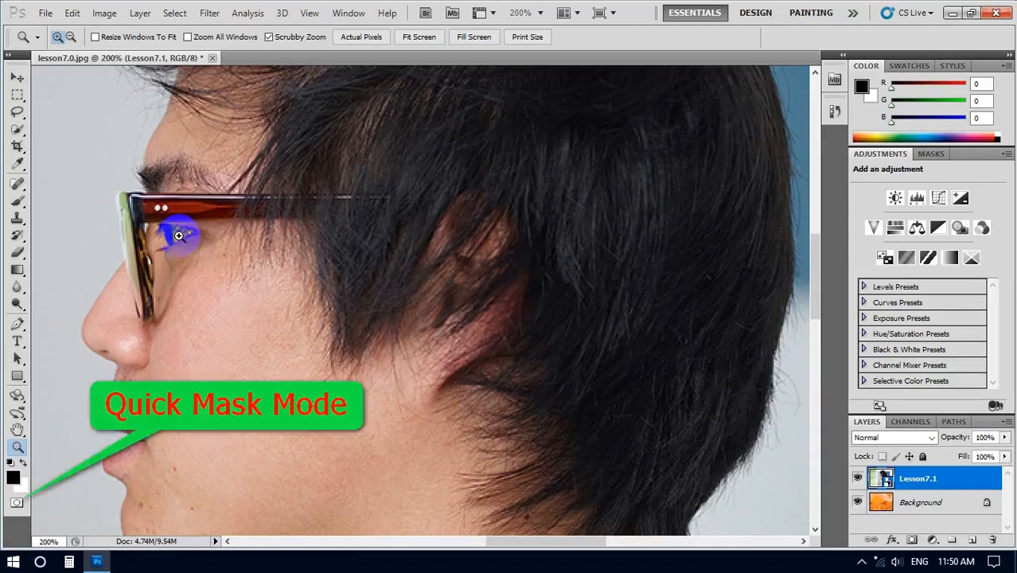
pyautogui.click(18, 503)
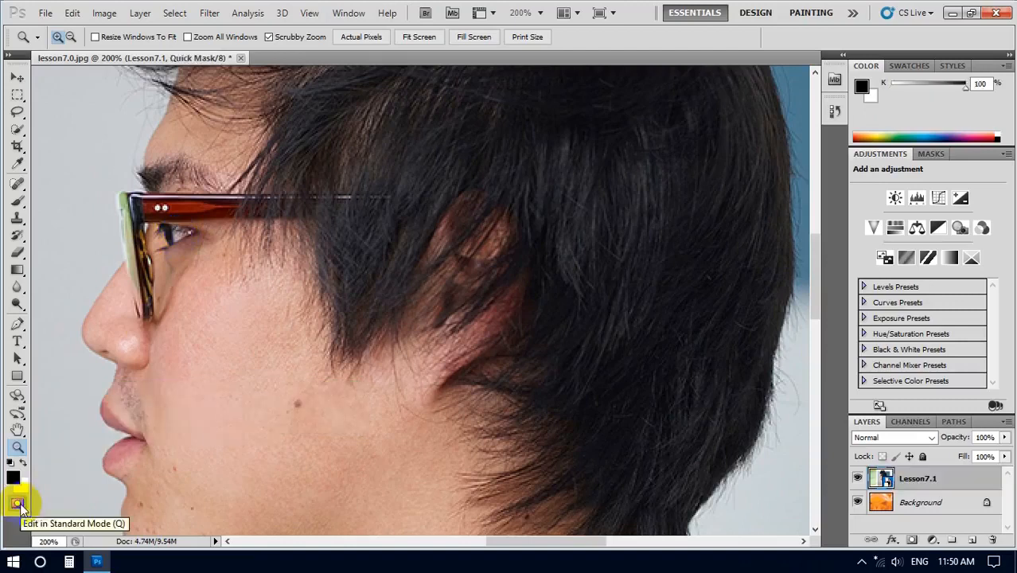
pyautogui.click(21, 206)
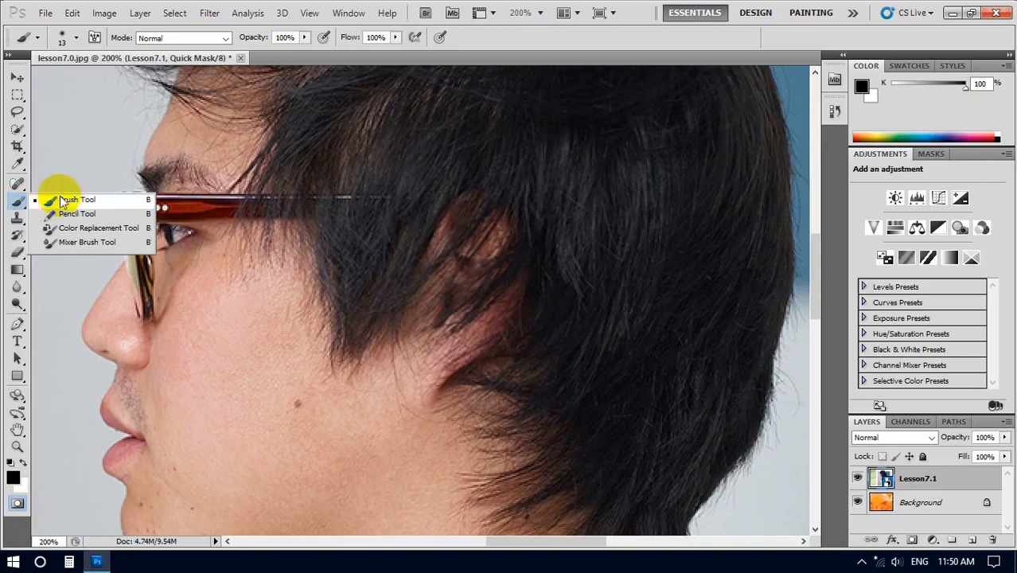
pyautogui.click(61, 201)
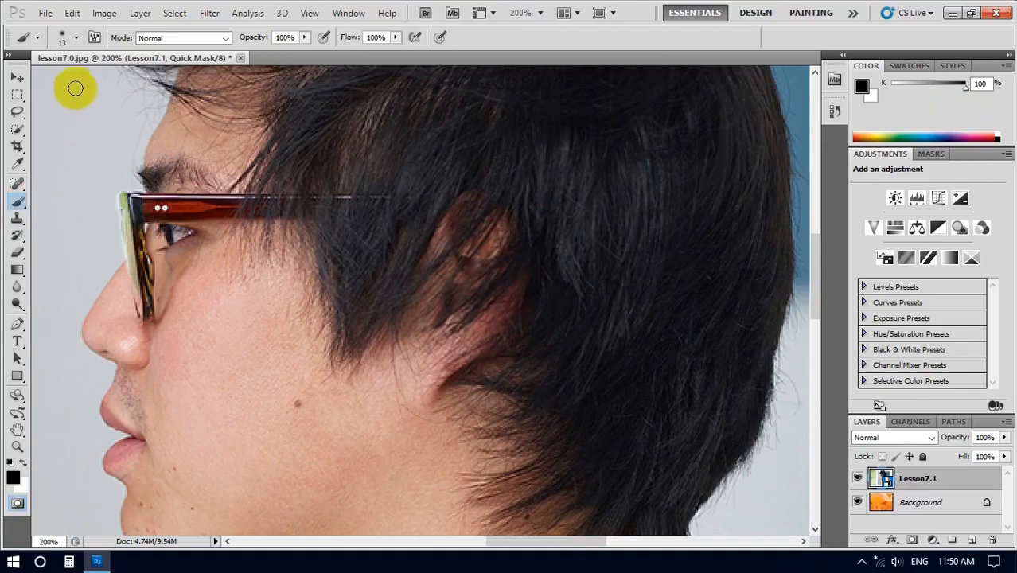
pyautogui.moveTo(147, 208); pyautogui.dragTo(162, 209)
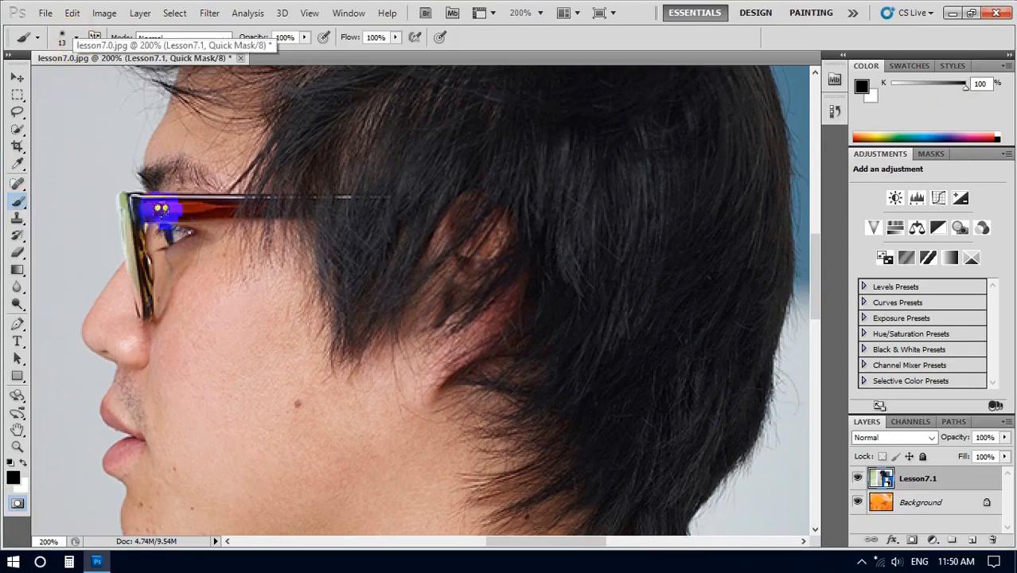
pyautogui.click(75, 38)
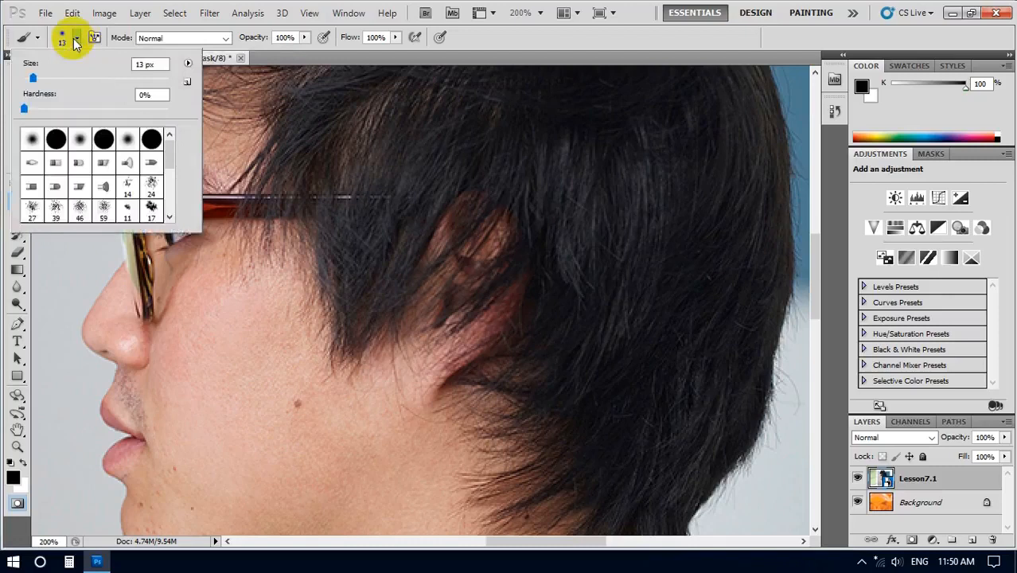
pyautogui.click(150, 64)
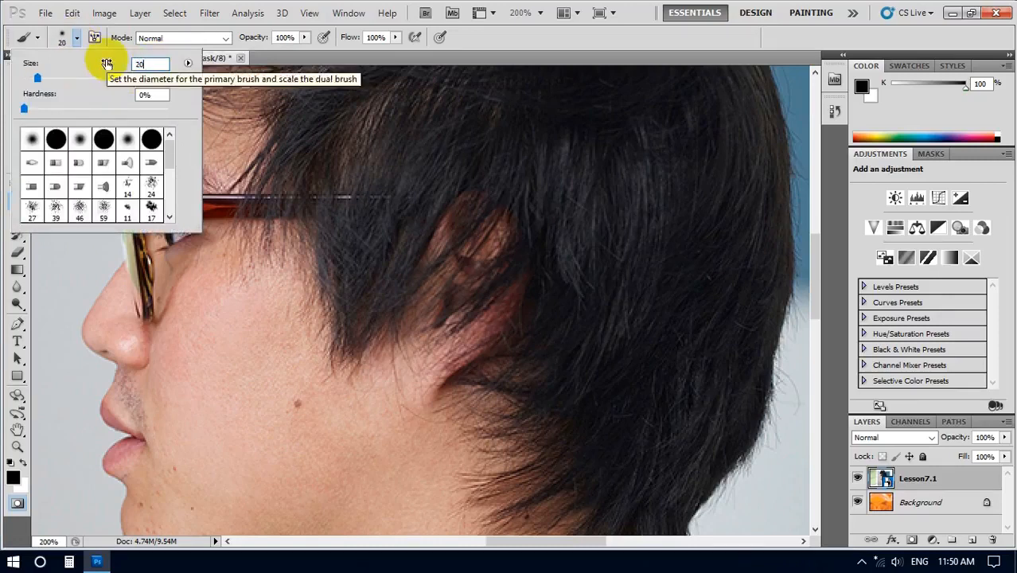
pyautogui.moveTo(223, 179)
pyautogui.mouseDown()
pyautogui.moveTo(229, 210)
pyautogui.moveTo(430, 206)
pyautogui.moveTo(146, 201)
pyautogui.moveTo(137, 205)
pyautogui.moveTo(203, 209)
pyautogui.moveTo(133, 208)
pyautogui.moveTo(144, 303)
pyautogui.moveTo(138, 207)
pyautogui.moveTo(146, 250)
pyautogui.moveTo(153, 216)
pyautogui.mouseUp()
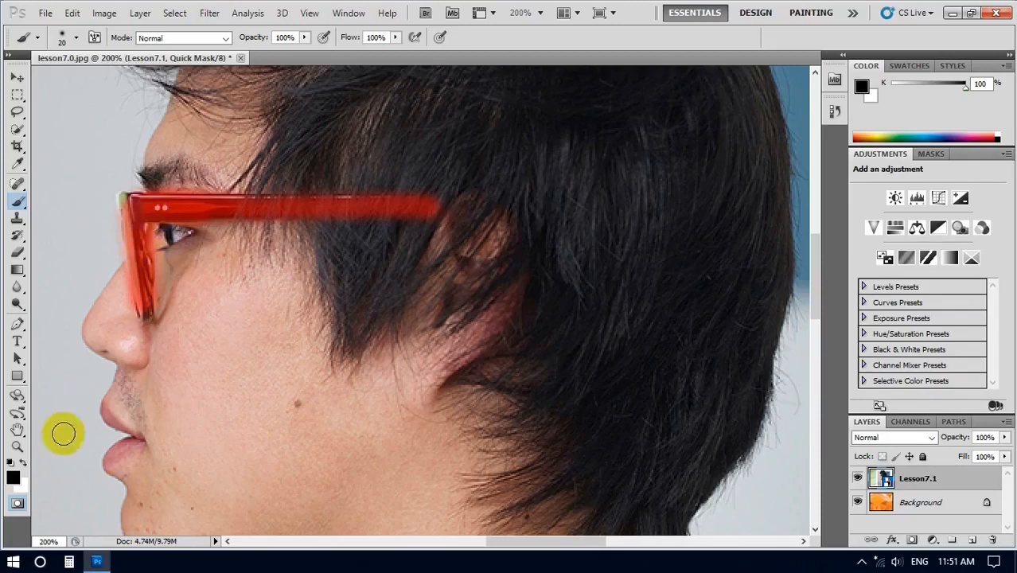
# Convert the quick mask into a selection and invert it so only the glasses frame is selected
pyautogui.click(18, 504)
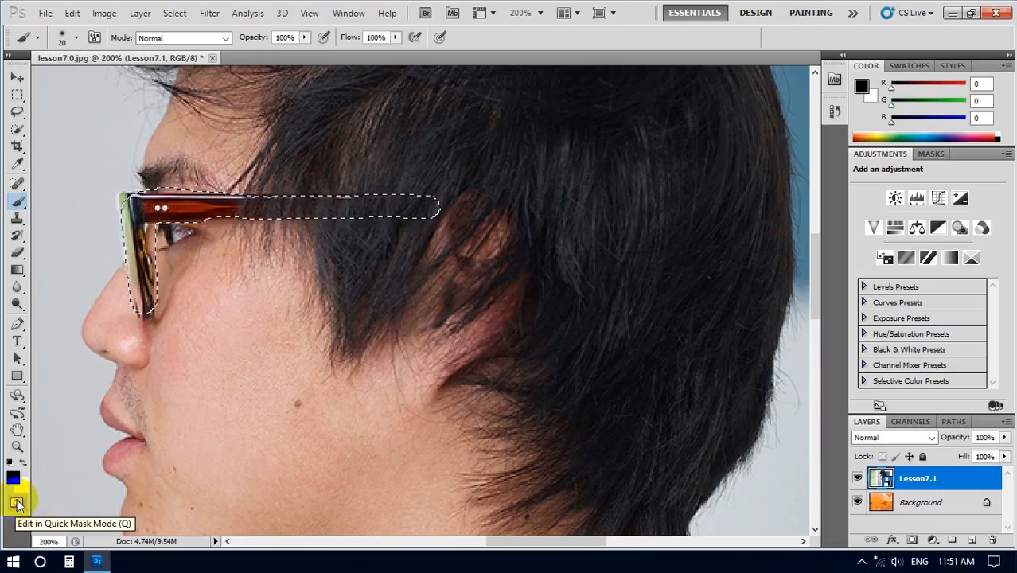
pyautogui.hotkey('ctrl', '0')
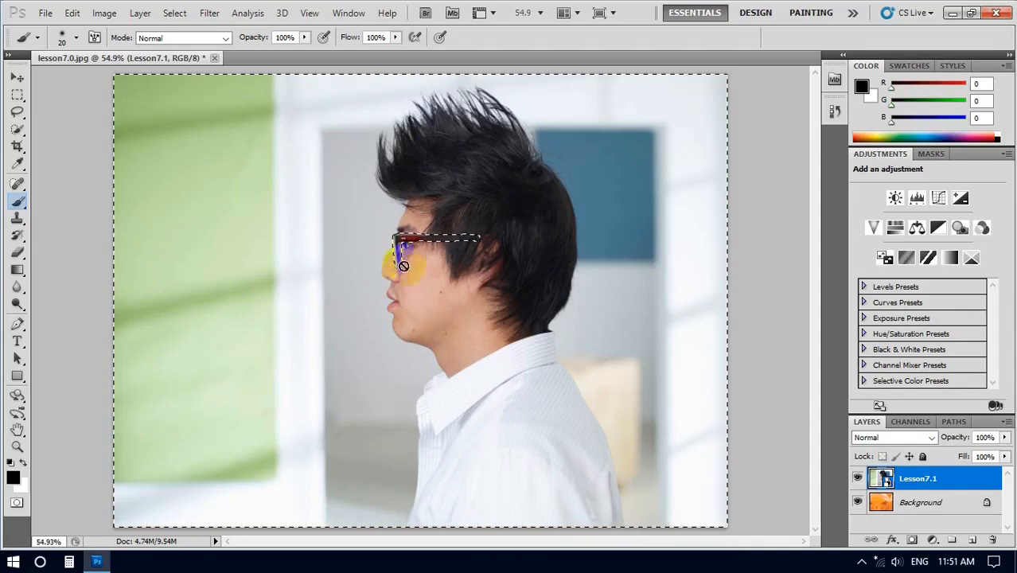
pyautogui.click(175, 14)
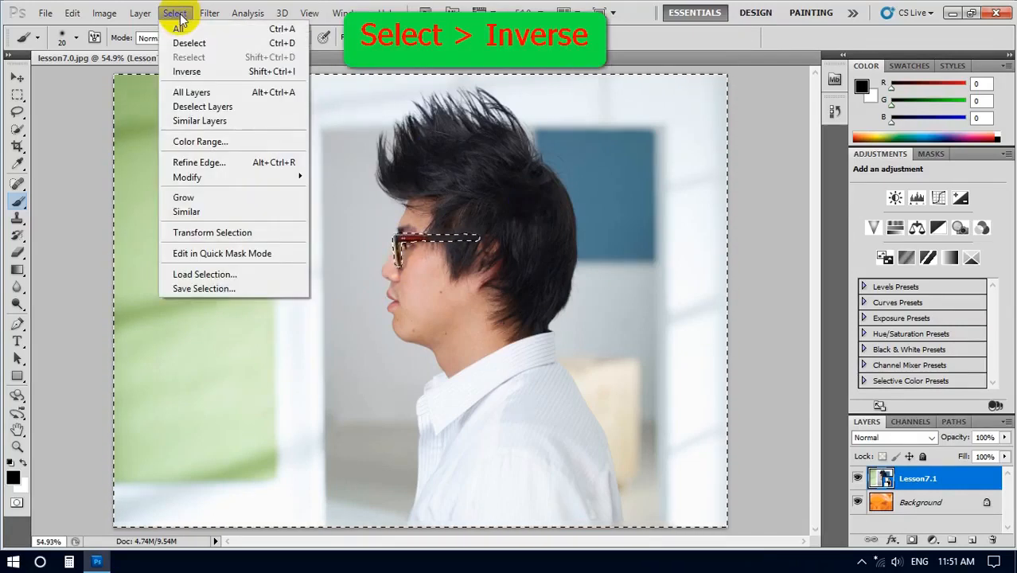
pyautogui.click(180, 72)
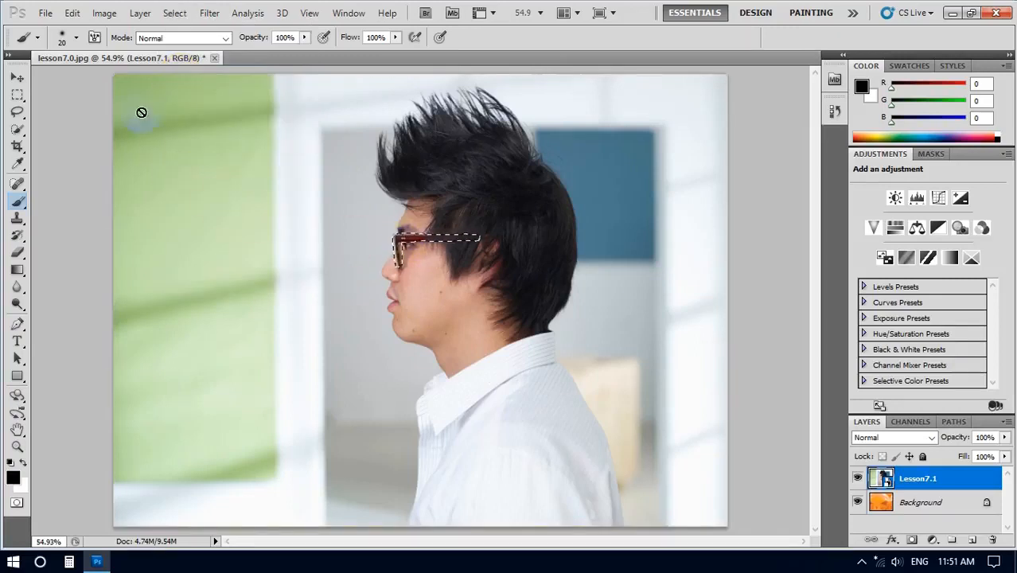
# Rasterize the Lesson7.1 smart object so its pixels can be adjusted
pyautogui.click(105, 14)
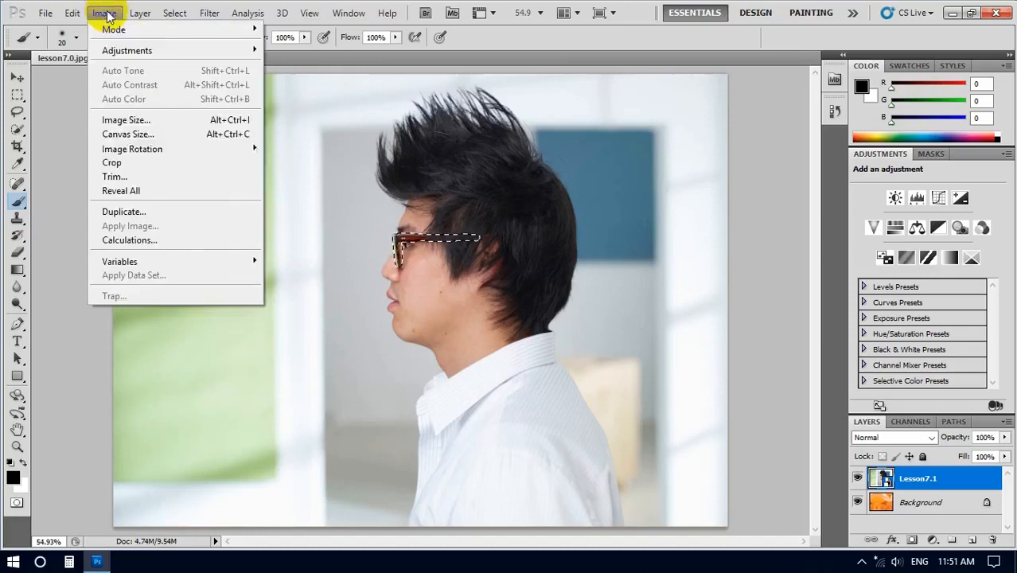
pyautogui.moveTo(127, 50)
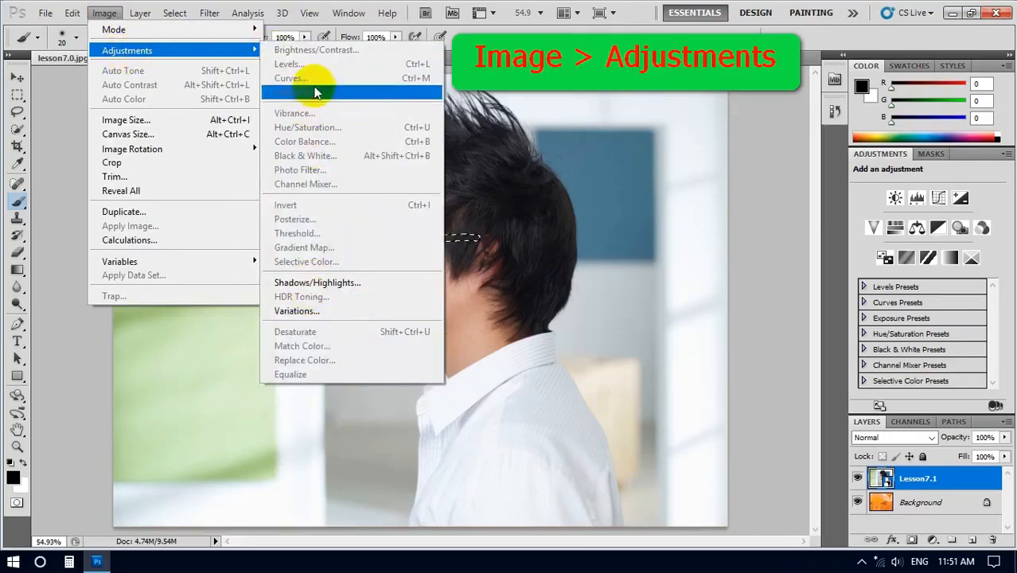
pyautogui.click(474, 145)
pyautogui.click(293, 218)
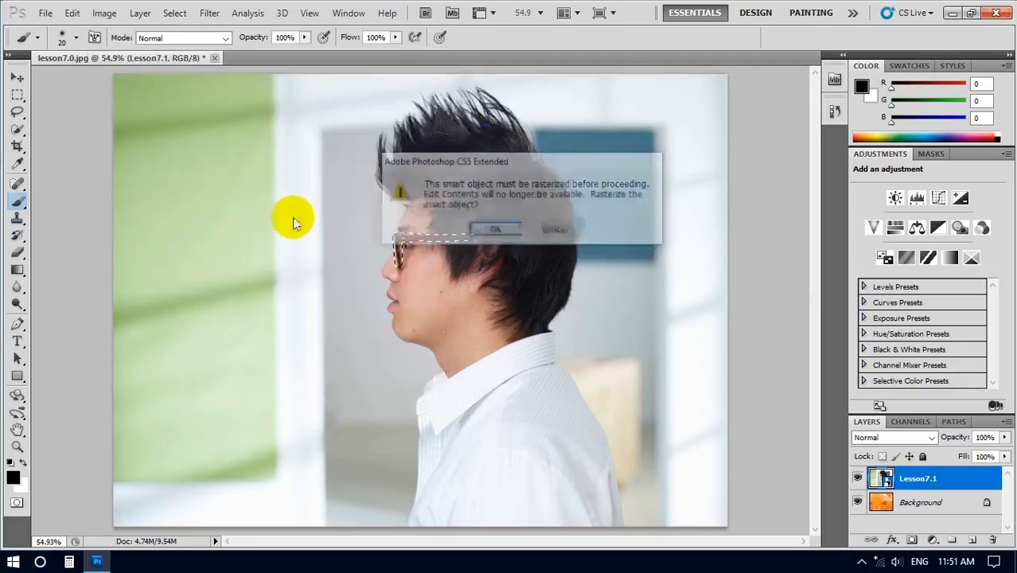
pyautogui.click(490, 231)
pyautogui.moveTo(482, 227)
pyautogui.mouseDown()
pyautogui.moveTo(408, 235)
pyautogui.moveTo(398, 254)
pyautogui.mouseUp()
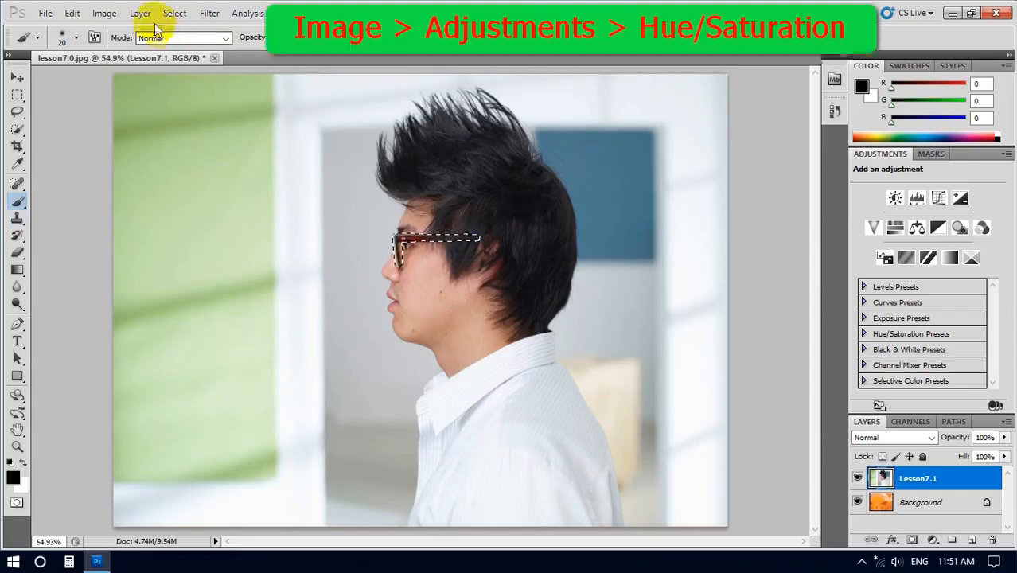
# Recolor the selected glasses green using Hue/Saturation with Hue +89 and Saturation -14, and clear the selection
pyautogui.click(104, 14)
pyautogui.moveTo(131, 52)
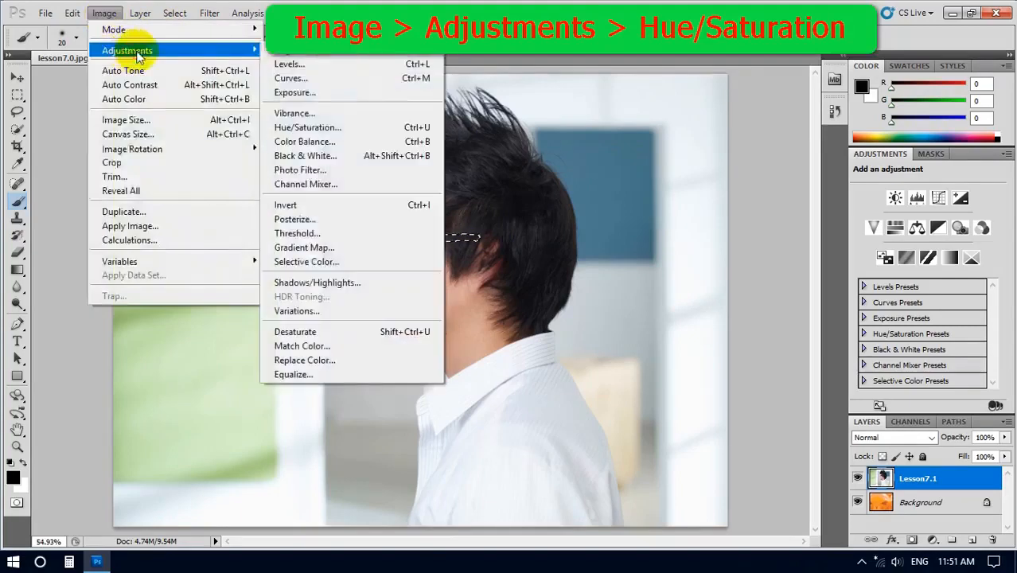
pyautogui.click(302, 129)
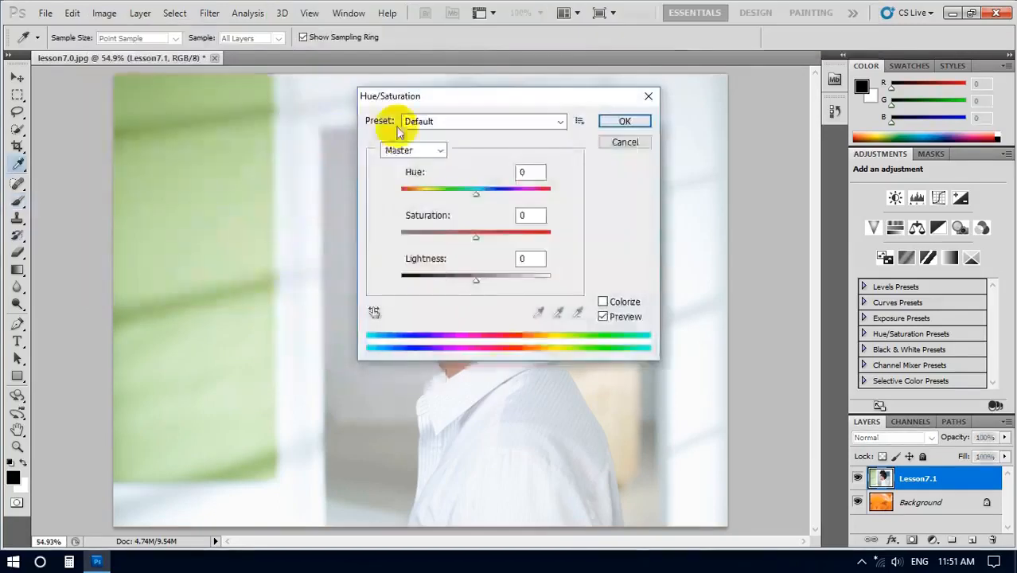
pyautogui.moveTo(435, 97); pyautogui.dragTo(136, 89)
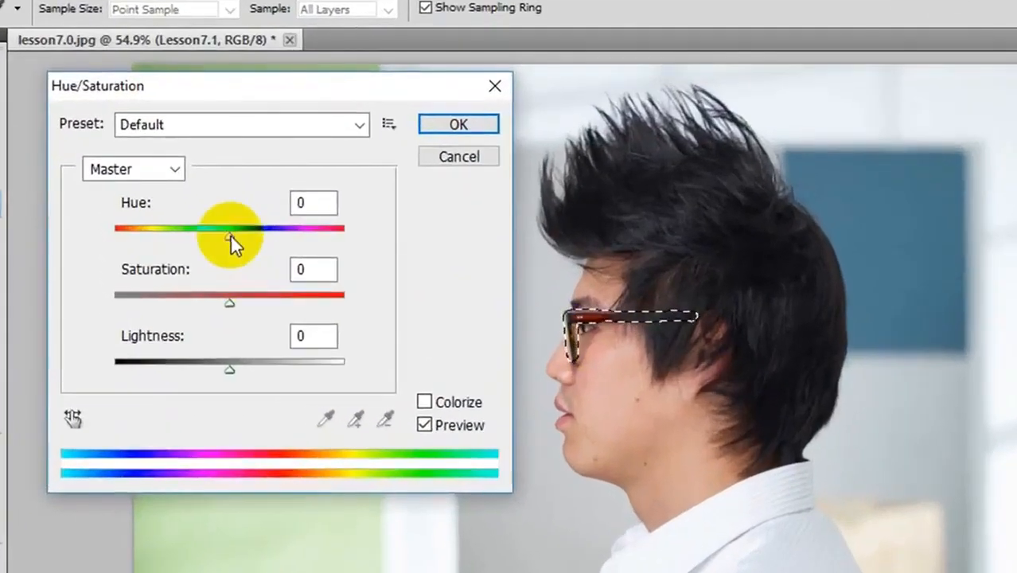
pyautogui.click(181, 189)
pyautogui.moveTo(230, 234); pyautogui.dragTo(302, 234)
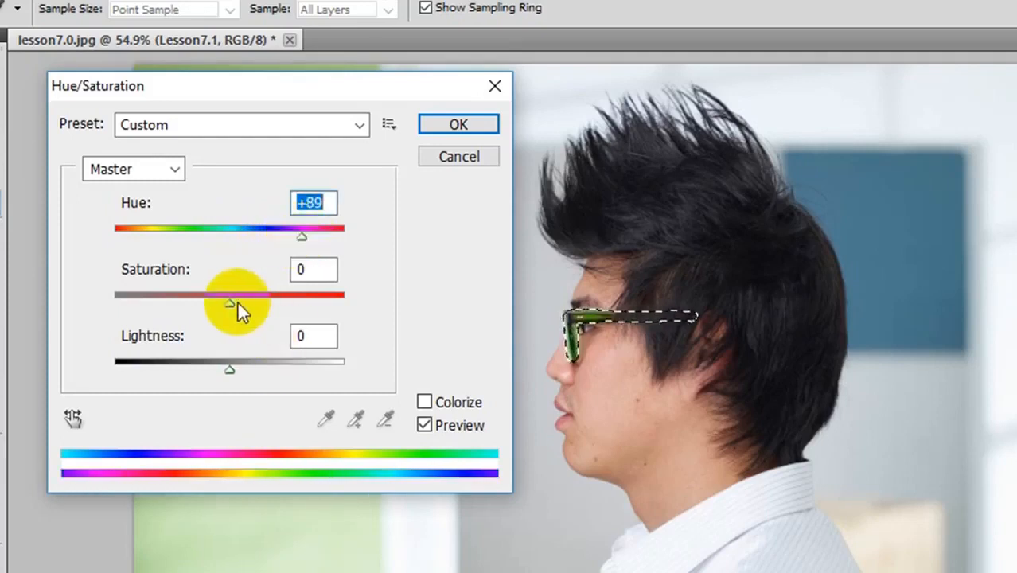
pyautogui.moveTo(231, 303); pyautogui.dragTo(213, 302)
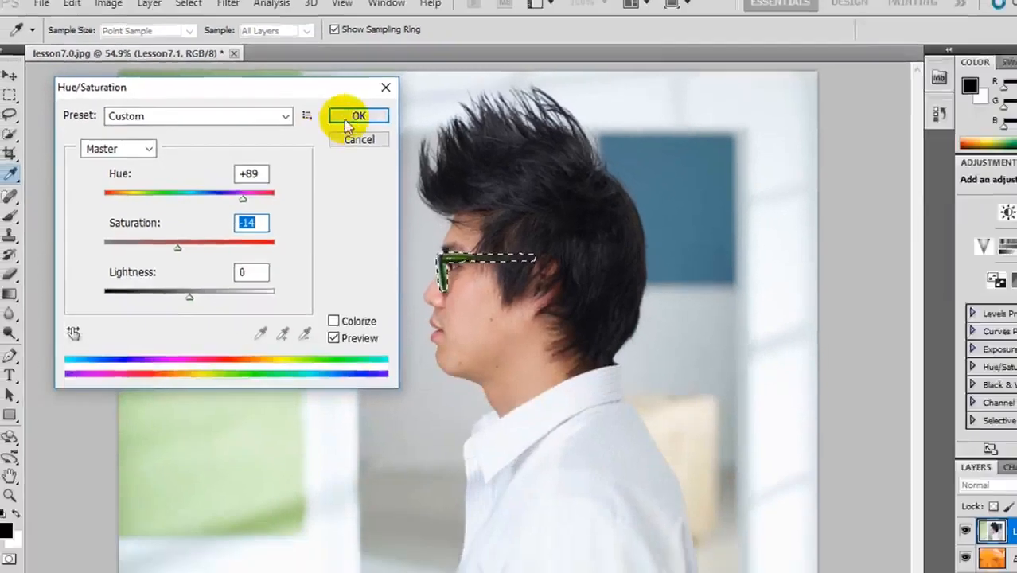
pyautogui.click(458, 124)
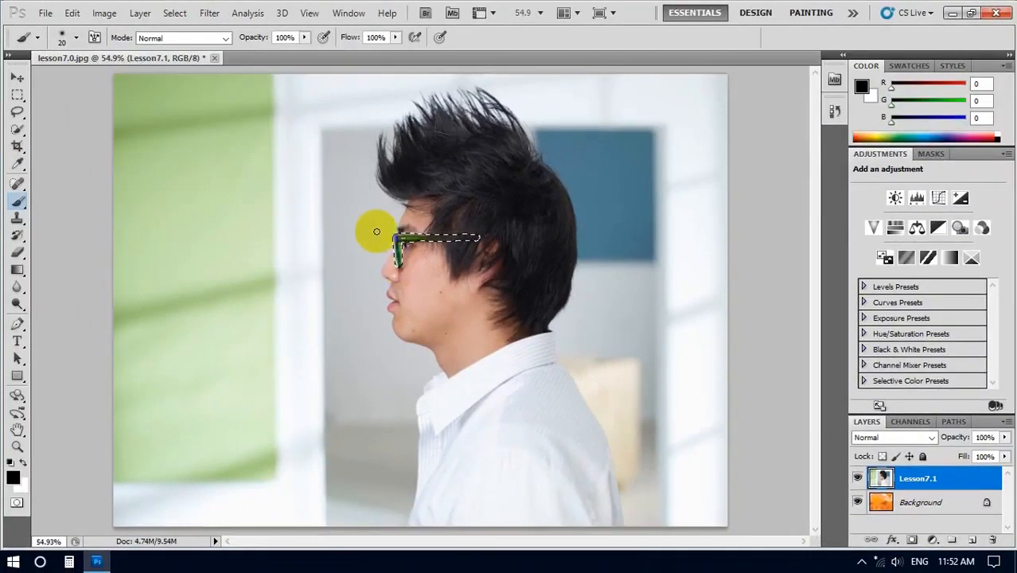
pyautogui.hotkey('ctrl', 'd')
# Select the man's hair, face and shirt using the Quick Selection tool with a 15 px brush, including his nose
pyautogui.click(18, 134)
pyautogui.click(78, 131)
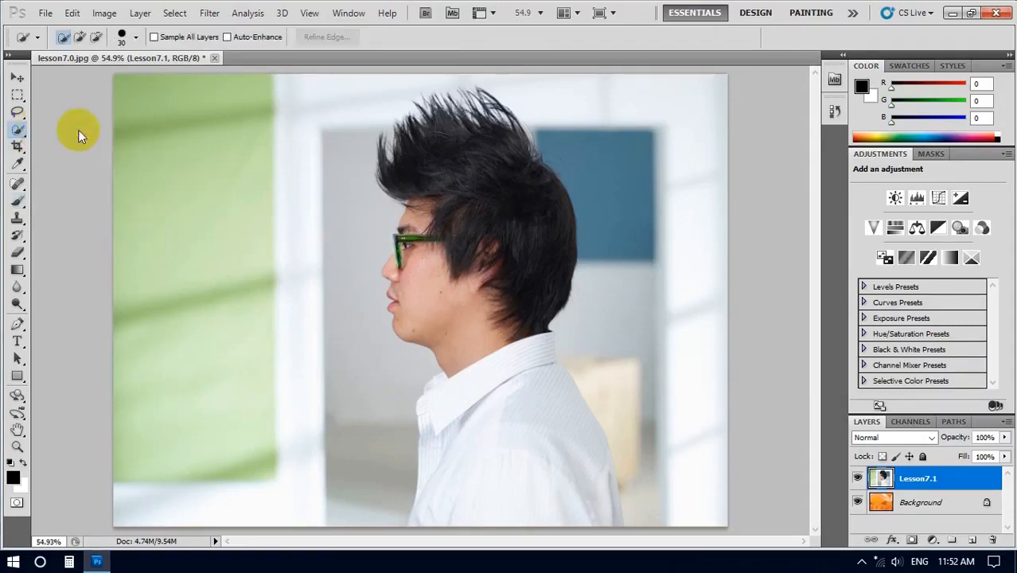
pyautogui.click(136, 36)
pyautogui.moveTo(191, 63); pyautogui.dragTo(134, 63)
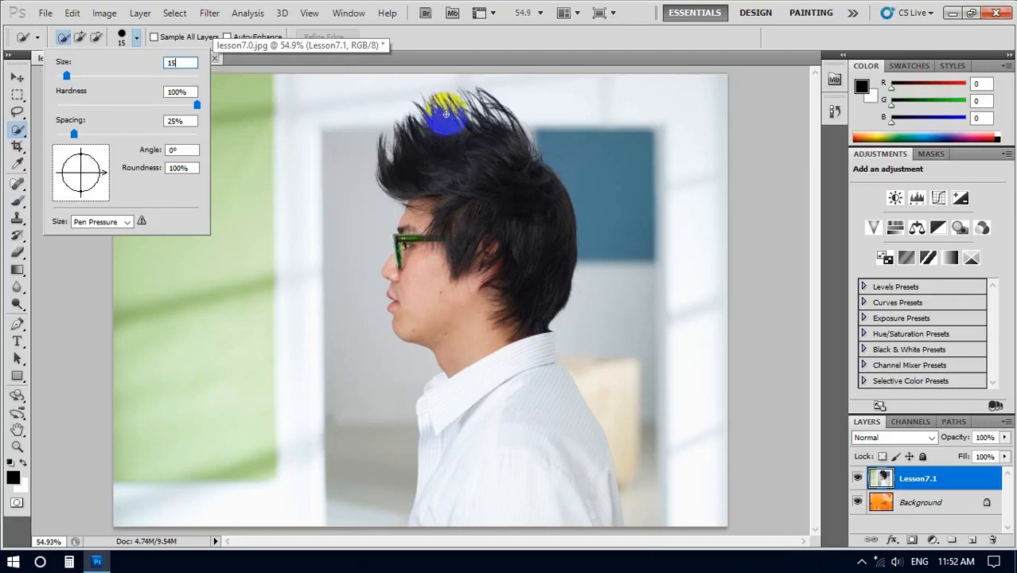
pyautogui.moveTo(446, 112)
pyautogui.mouseDown()
pyautogui.moveTo(487, 296)
pyautogui.moveTo(507, 491)
pyautogui.mouseUp()
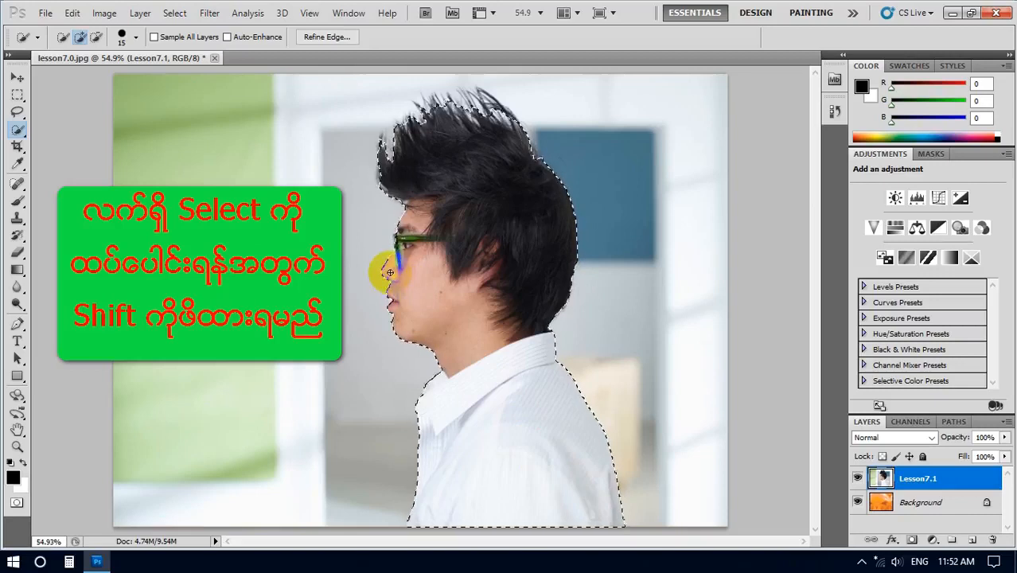
pyautogui.moveTo(390, 272); pyautogui.dragTo(404, 236)
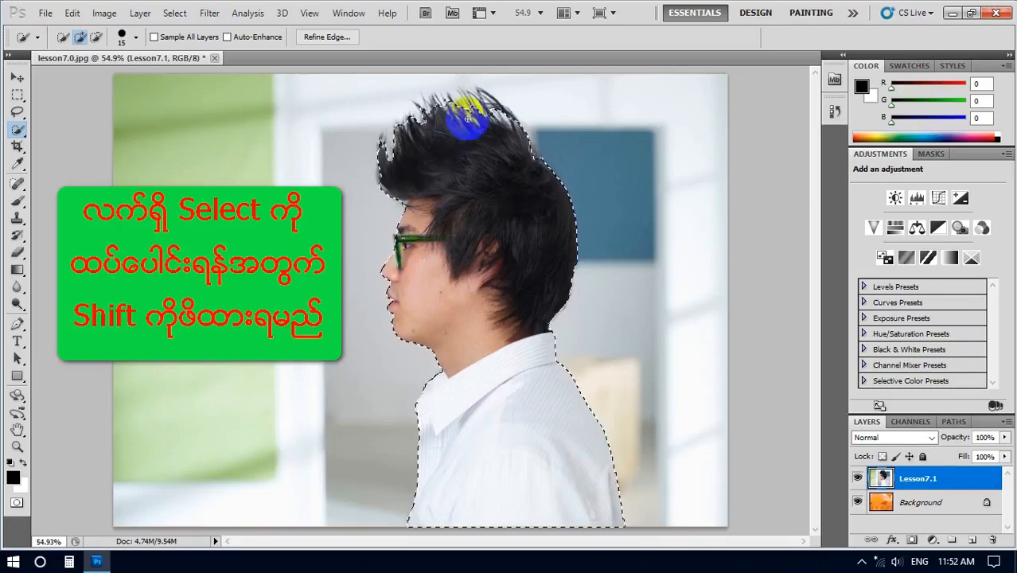
pyautogui.moveTo(475, 111); pyautogui.dragTo(485, 109)
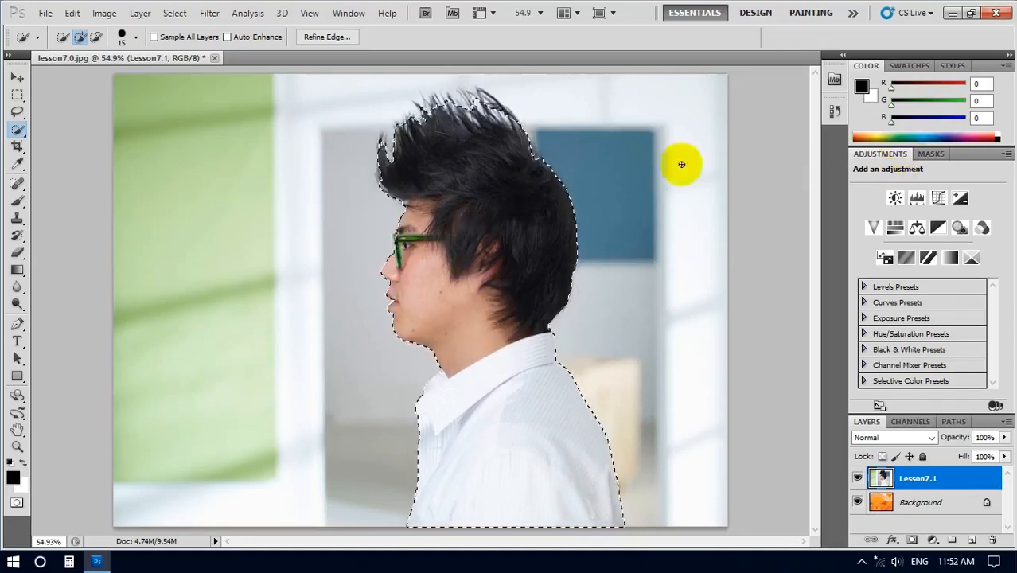
# Show the mask controls and add a pixel mask to the Lesson7.1 layer from the selection of the man
pyautogui.click(355, 16)
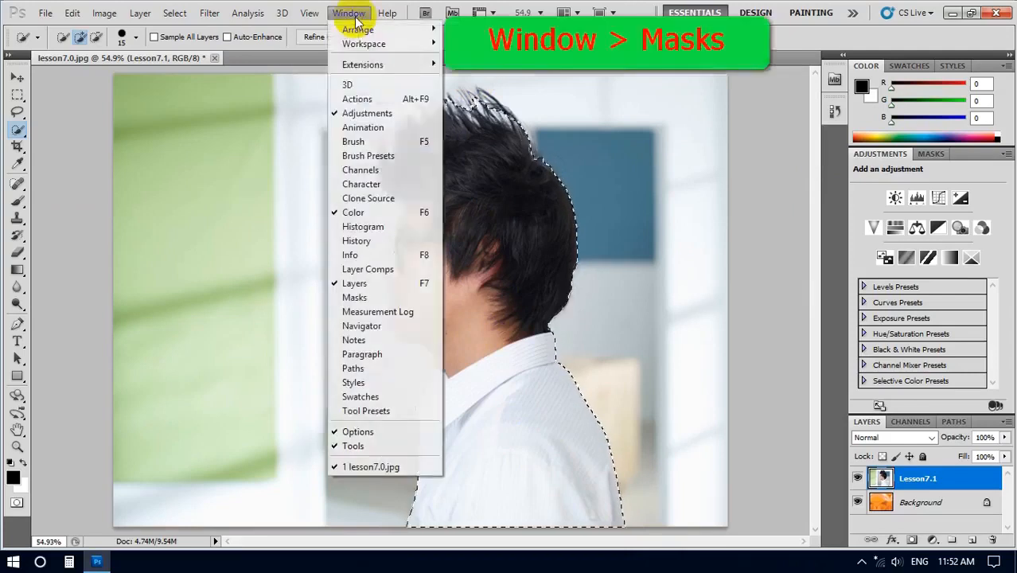
pyautogui.click(339, 299)
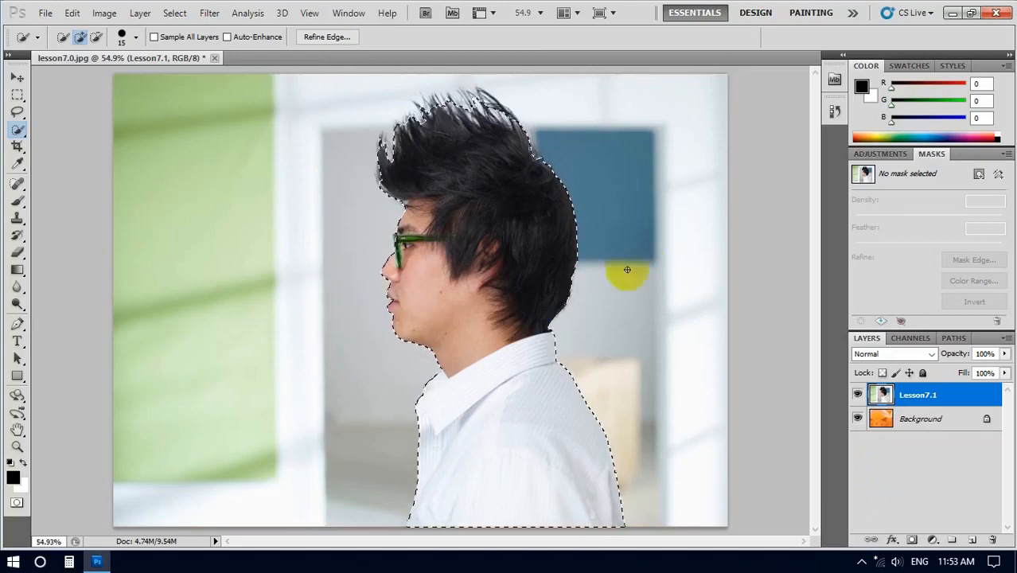
pyautogui.click(558, 269)
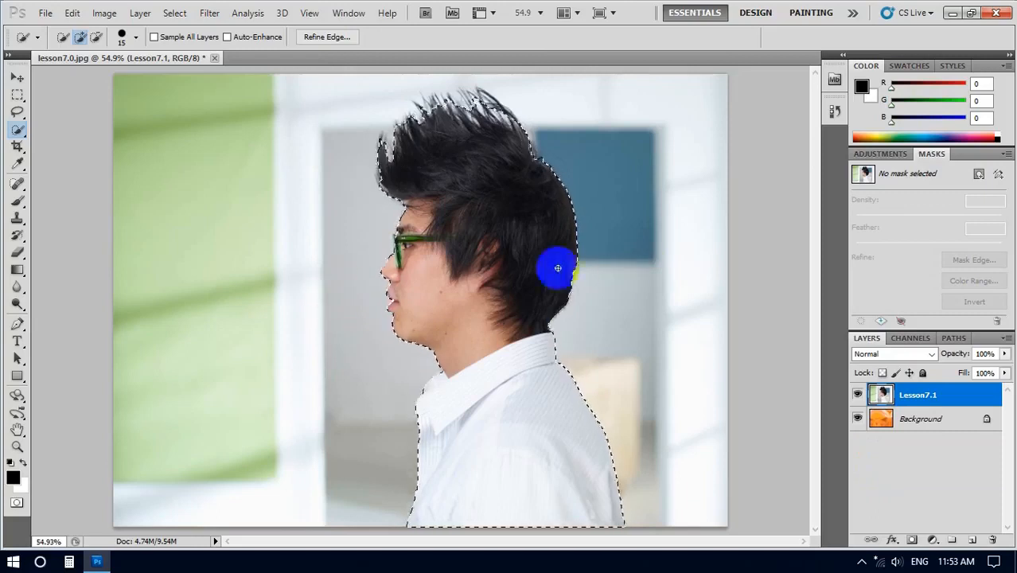
pyautogui.click(979, 174)
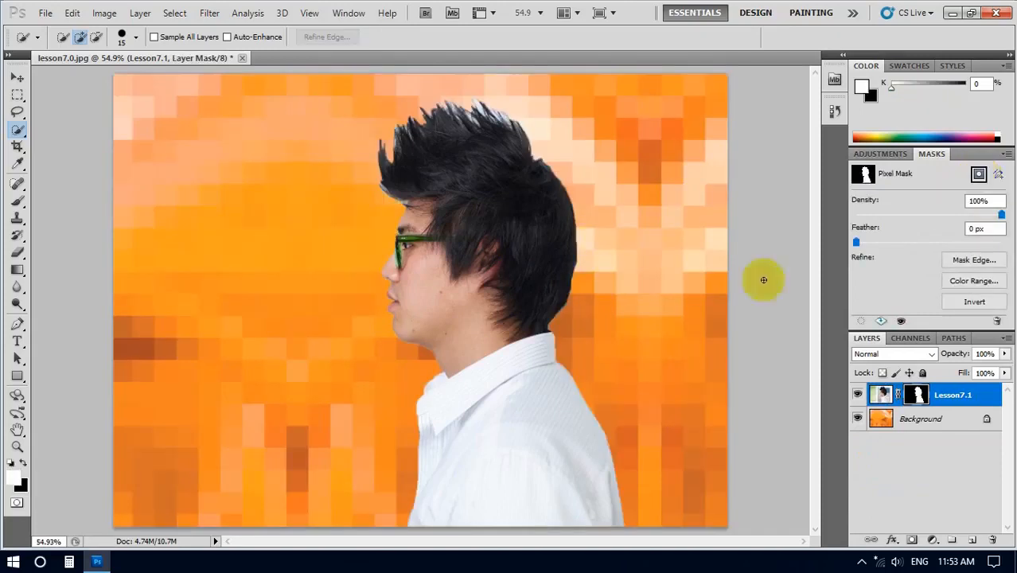
# Open the edge refinement for the Lesson7.1 layer mask, move its dialog clear of the man, and magnify his face to 200%
pyautogui.click(969, 262)
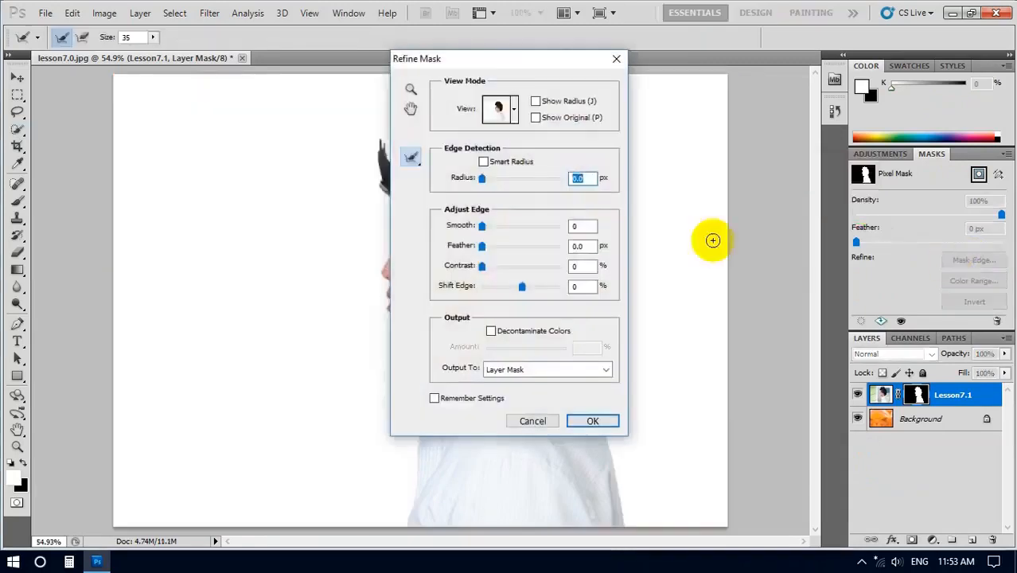
pyautogui.moveTo(490, 60); pyautogui.dragTo(707, 69)
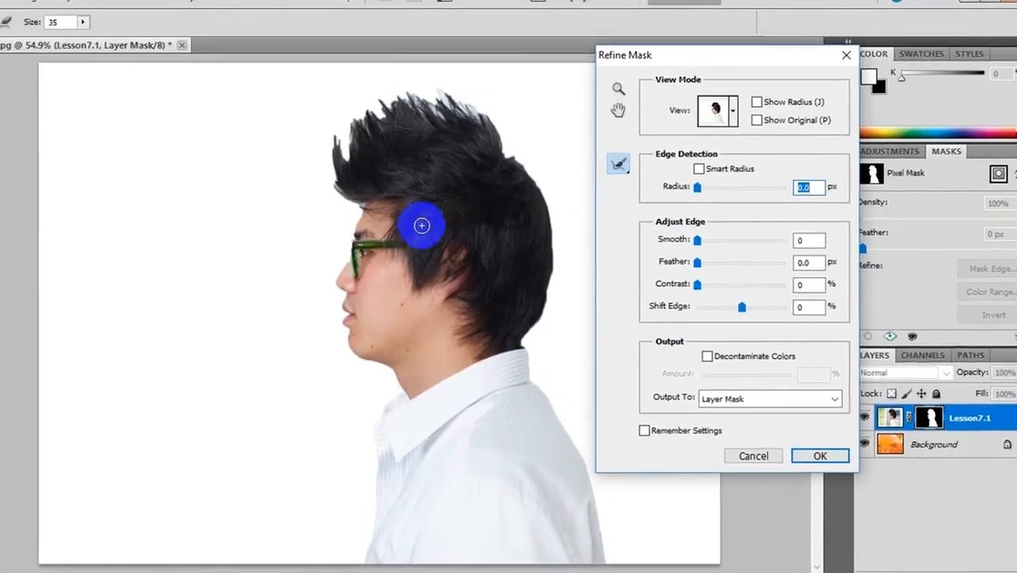
pyautogui.click(617, 90)
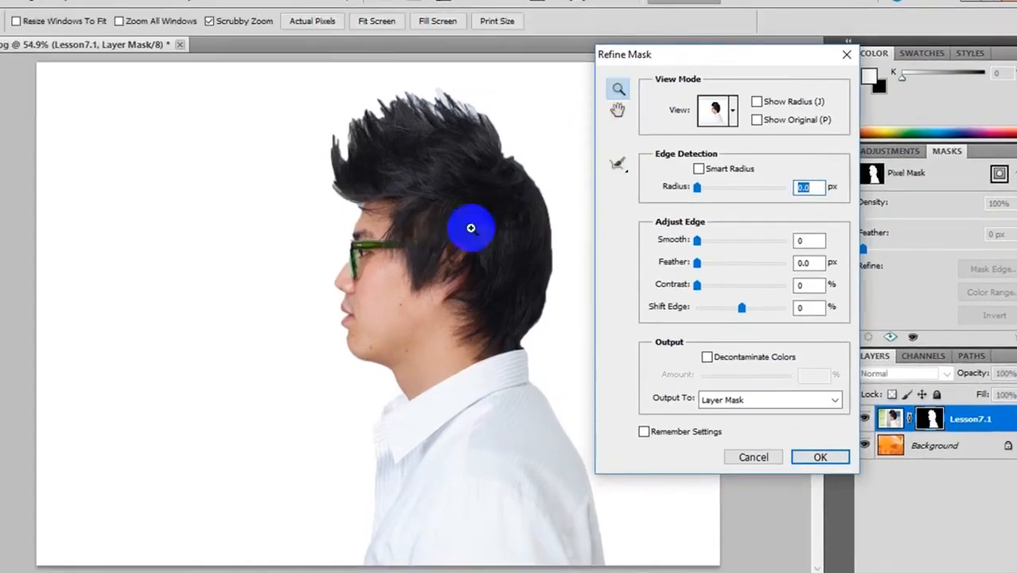
pyautogui.click(436, 278)
pyautogui.click(436, 278)
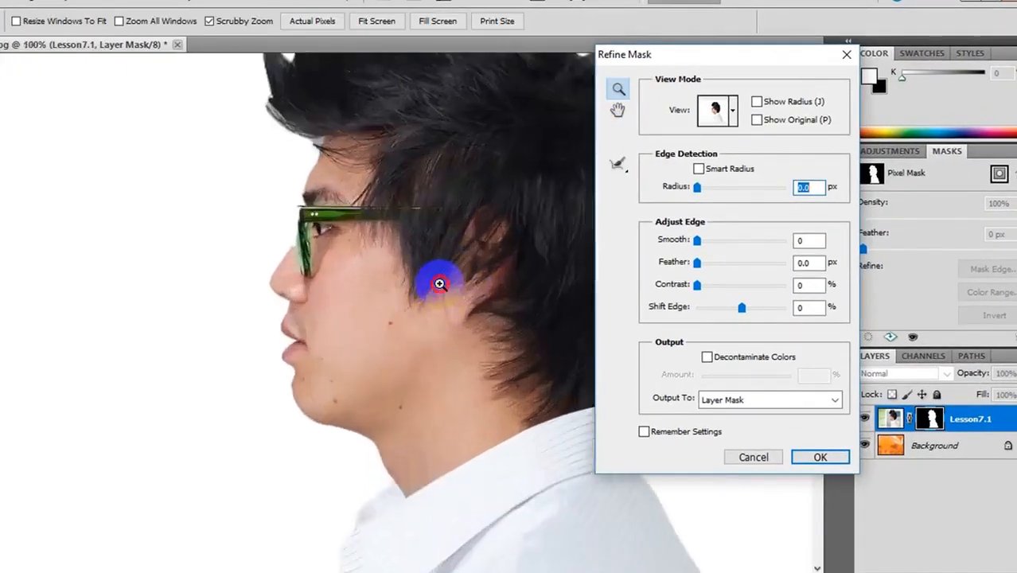
pyautogui.click(439, 284)
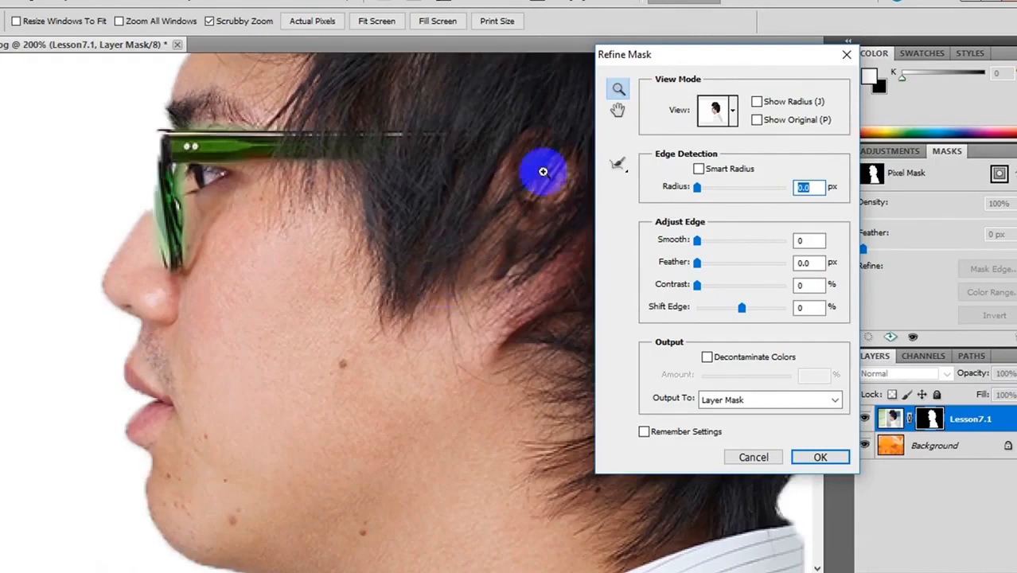
# Examine the edges of the man's hair and forehead at 200% and again at 100% with the whole head in view
pyautogui.click(617, 109)
pyautogui.moveTo(383, 194); pyautogui.dragTo(325, 340)
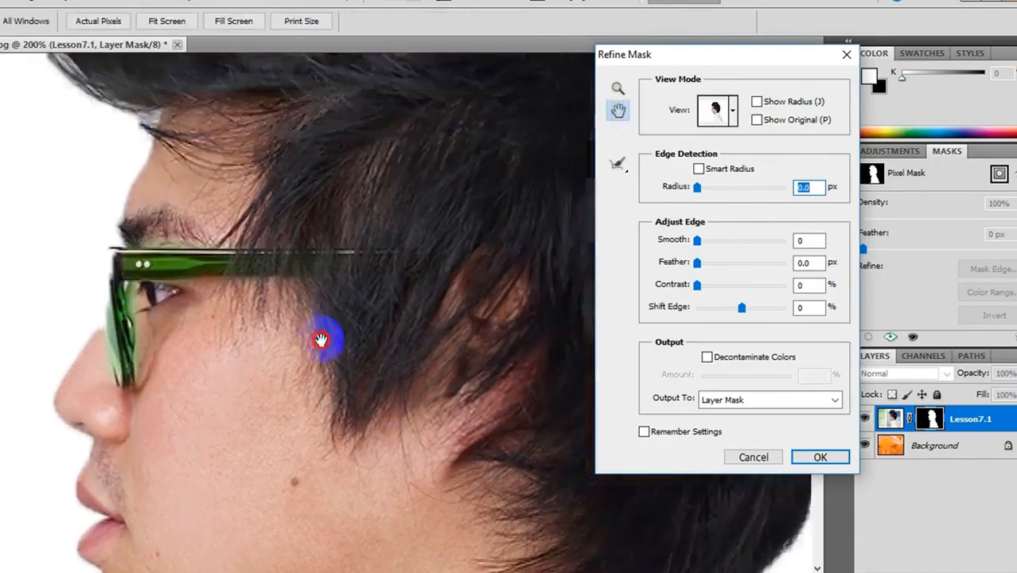
pyautogui.moveTo(318, 247); pyautogui.dragTo(329, 329)
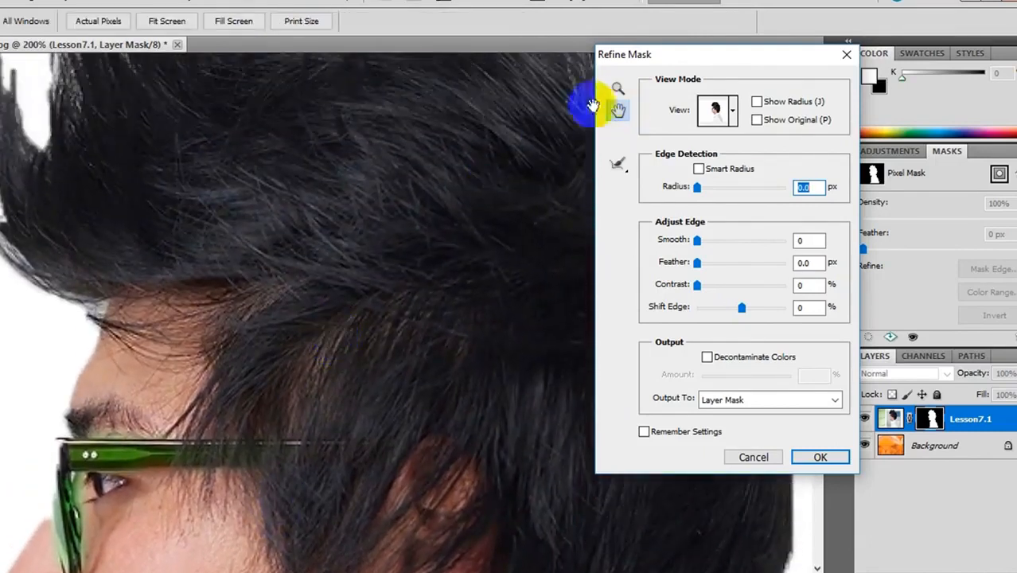
pyautogui.click(618, 88)
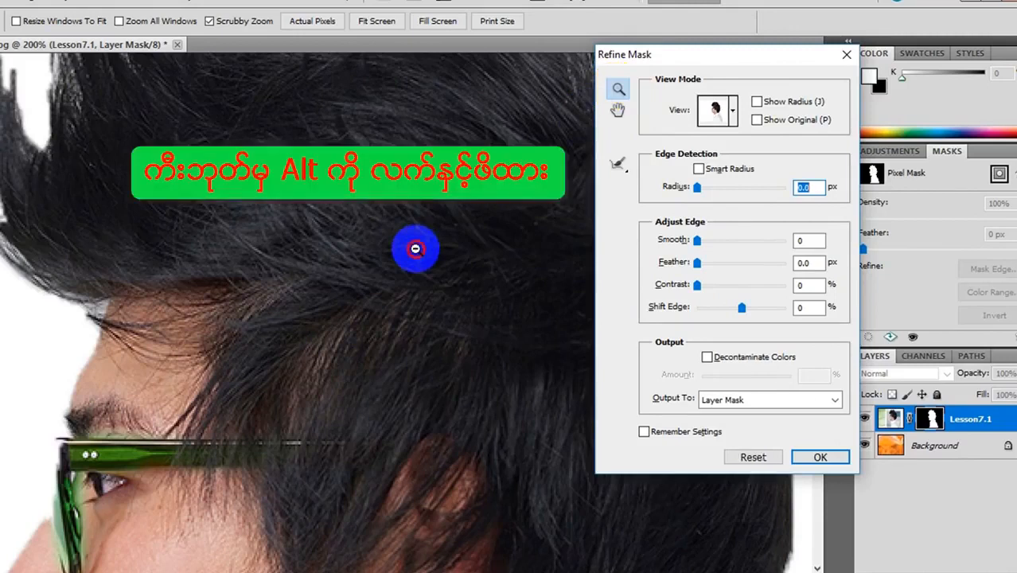
pyautogui.keyDown('alt'); pyautogui.click(416, 249); pyautogui.keyUp('alt')
pyautogui.keyDown('alt'); pyautogui.click(415, 249); pyautogui.keyUp('alt')
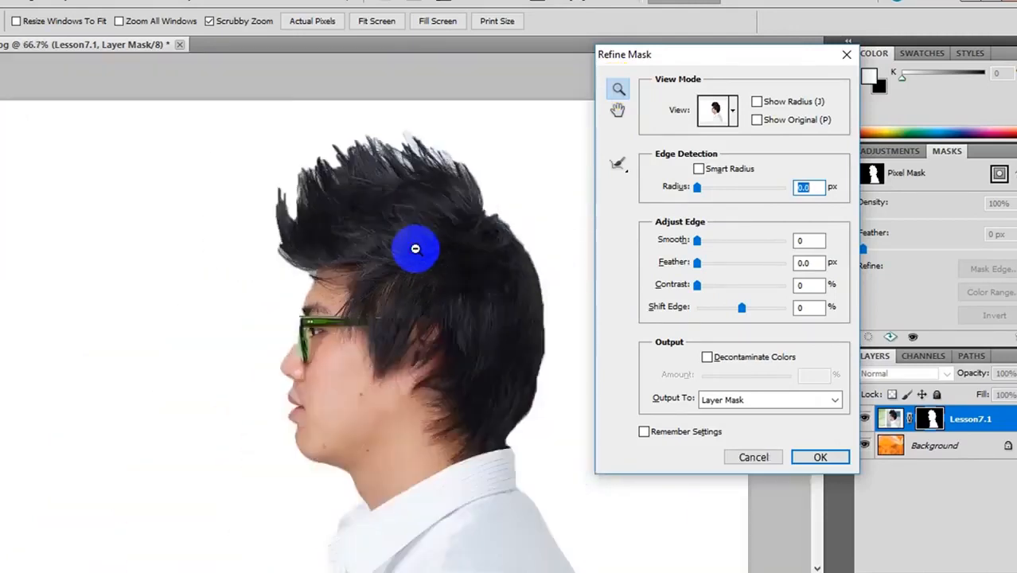
pyautogui.click(415, 249)
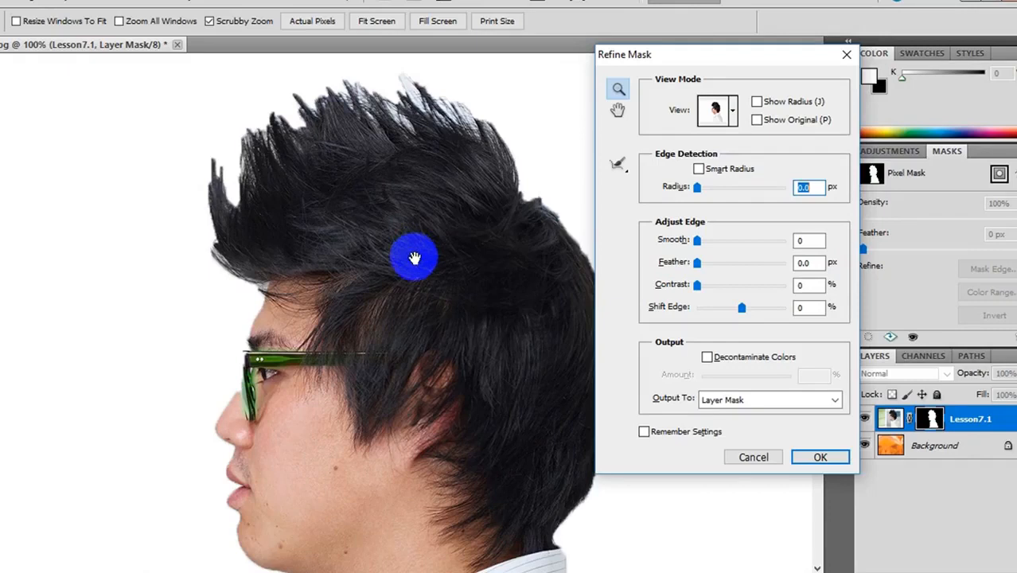
pyautogui.moveTo(414, 257); pyautogui.dragTo(344, 252)
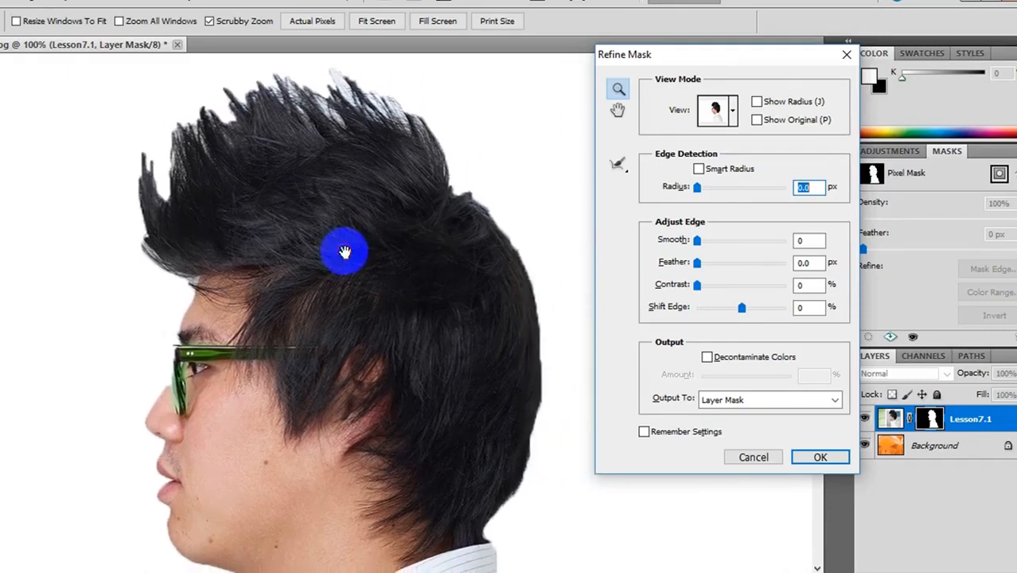
# Set the mask preview to On Black, comparing it with the Overlay view
pyautogui.click(730, 116)
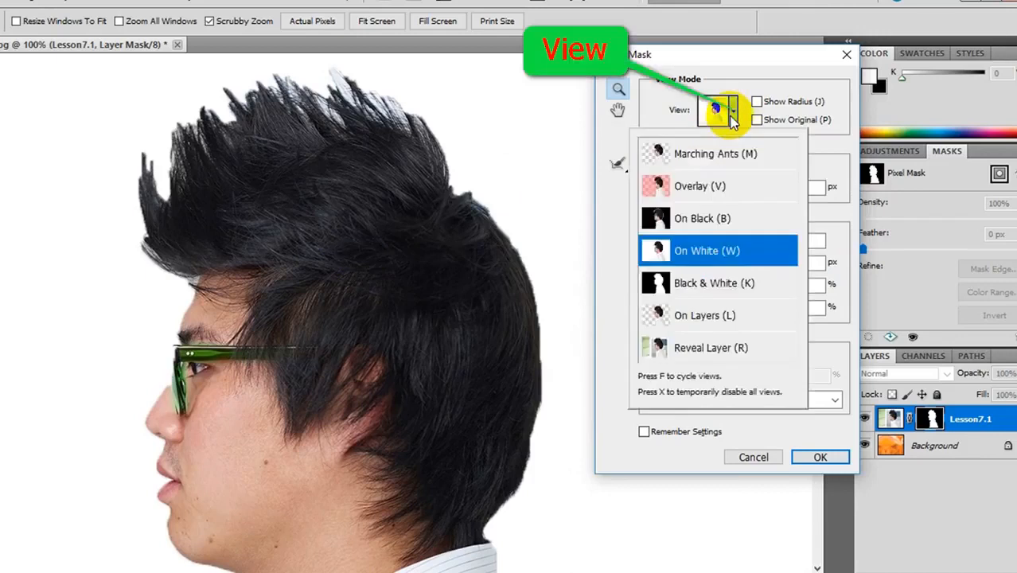
pyautogui.click(697, 222)
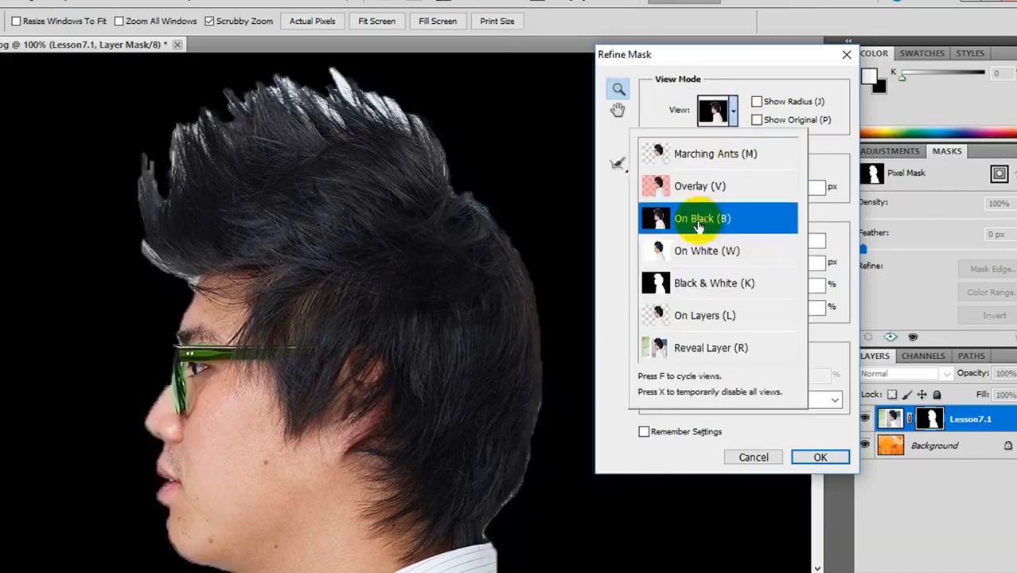
pyautogui.click(734, 117)
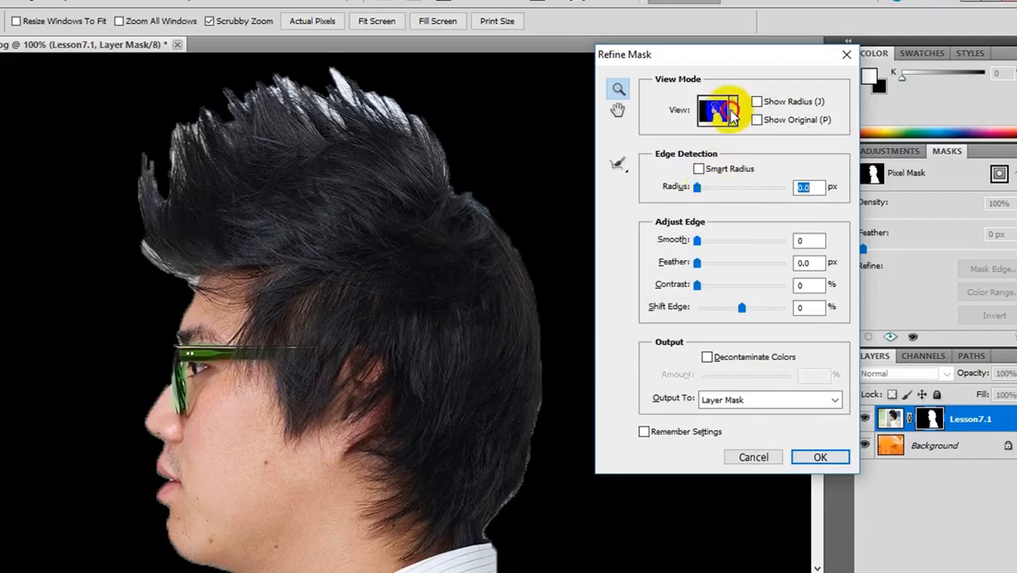
pyautogui.click(732, 118)
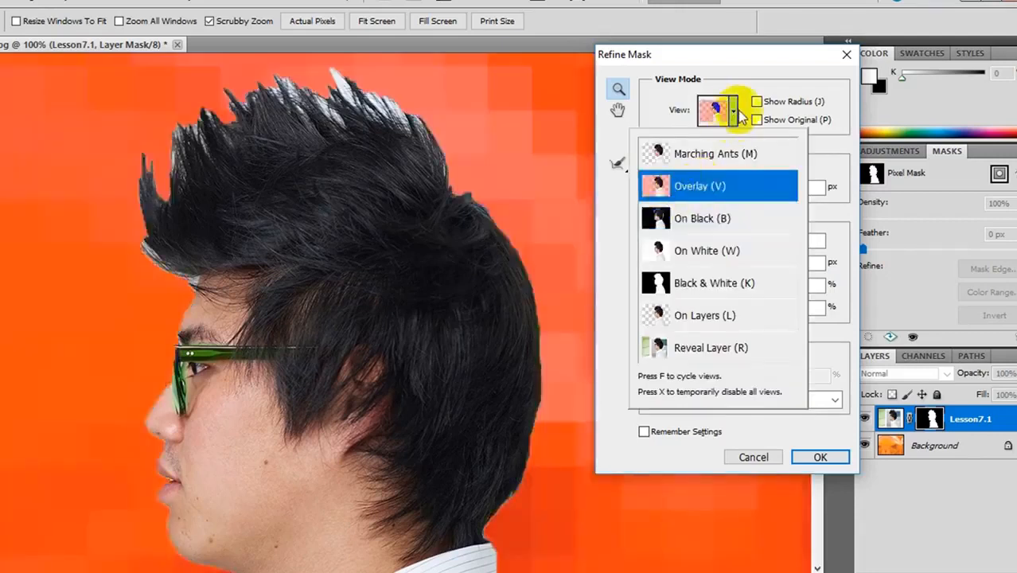
pyautogui.click(732, 115)
pyautogui.click(732, 115)
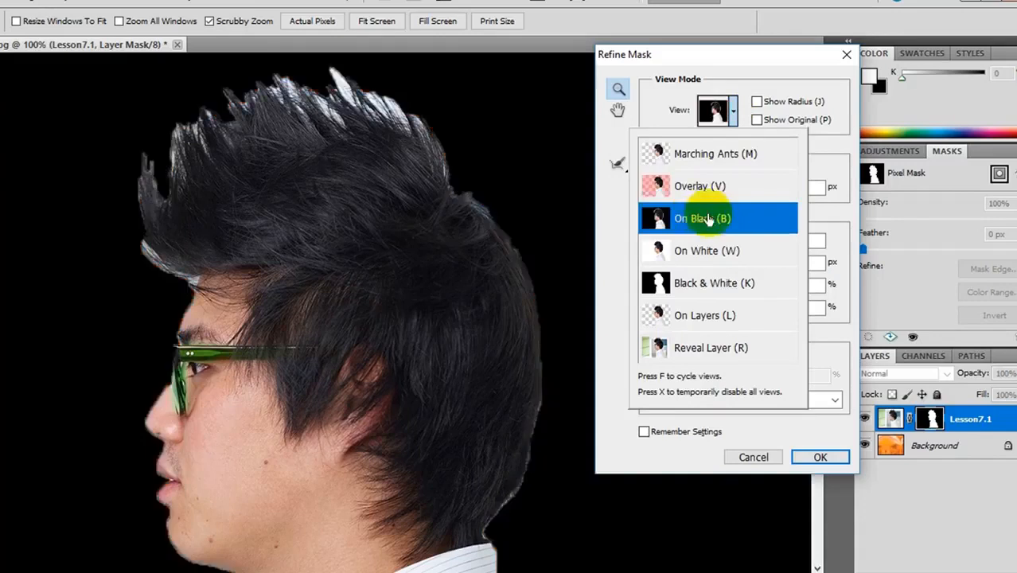
pyautogui.click(840, 223)
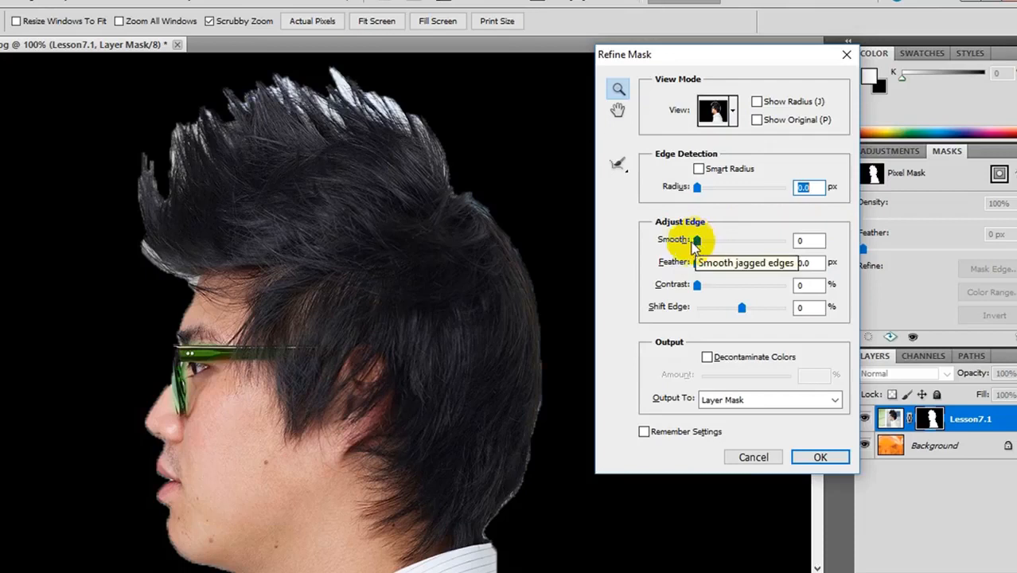
# Set the mask edge's Smooth value to 15
pyautogui.moveTo(698, 241); pyautogui.dragTo(733, 244)
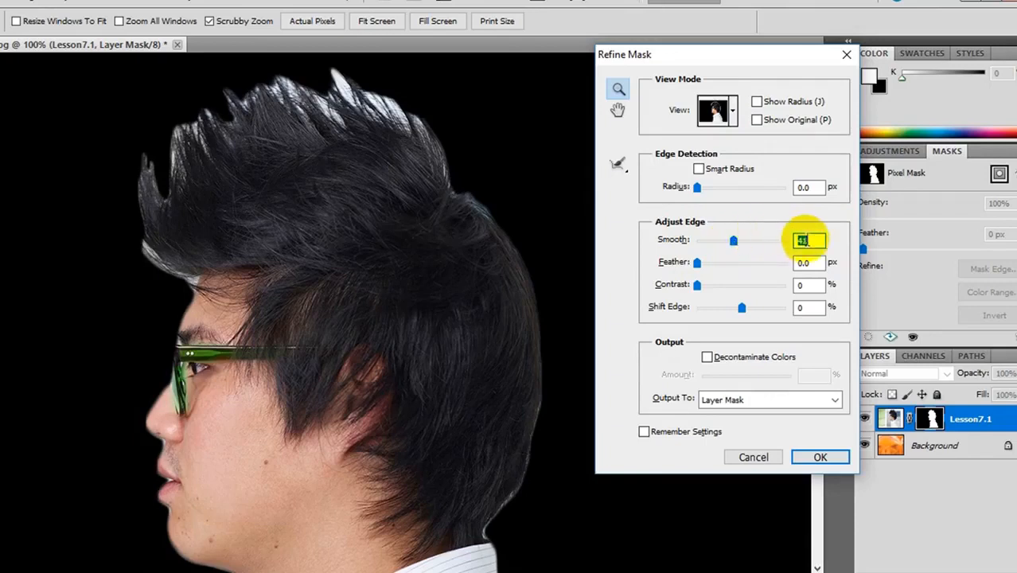
pyautogui.moveTo(808, 240); pyautogui.dragTo(796, 245)
pyautogui.write('1')
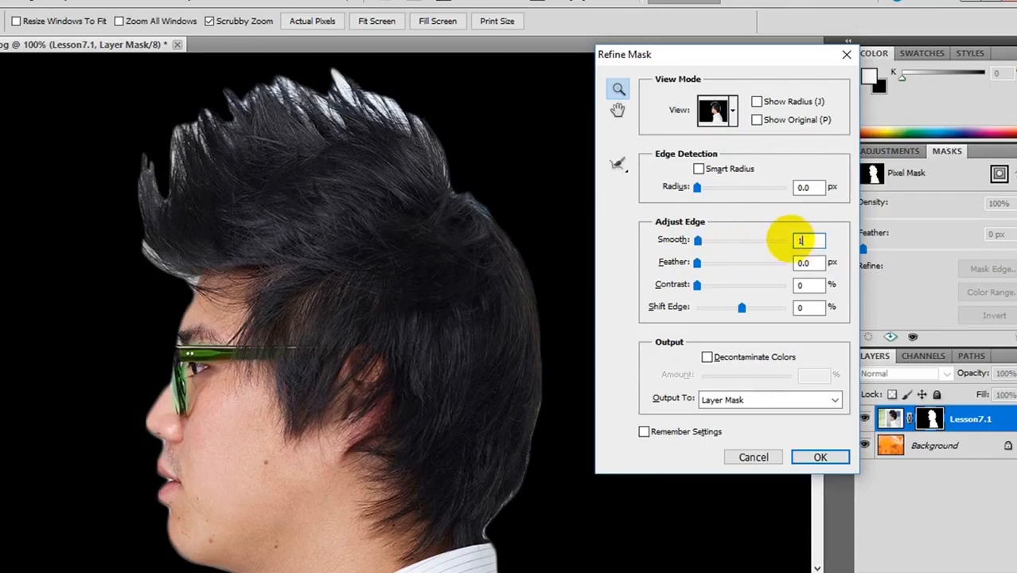
pyautogui.write('5')
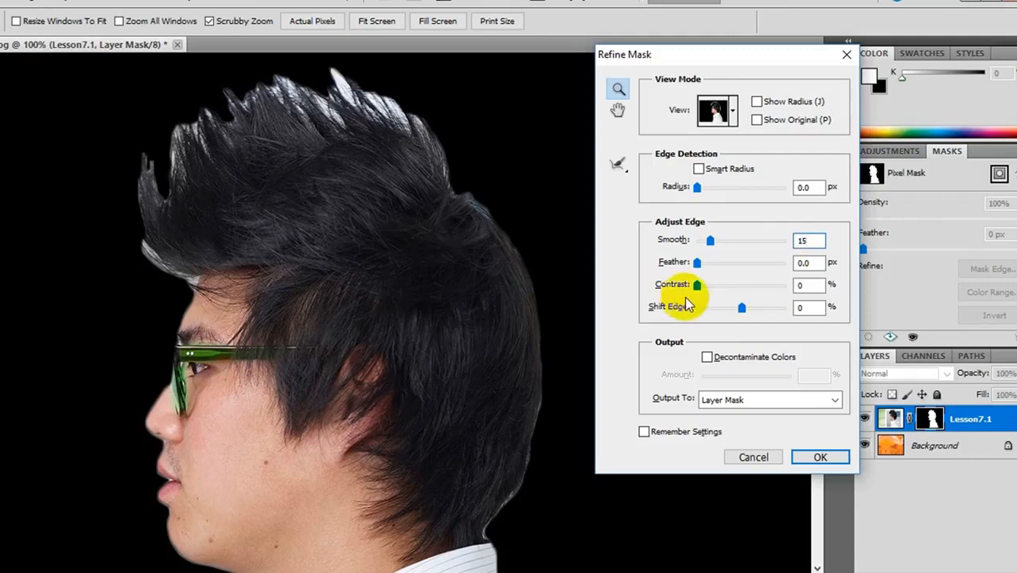
# Set the mask edge's Contrast to 40% and Shift Edge to -8%
pyautogui.moveTo(698, 284); pyautogui.dragTo(771, 297)
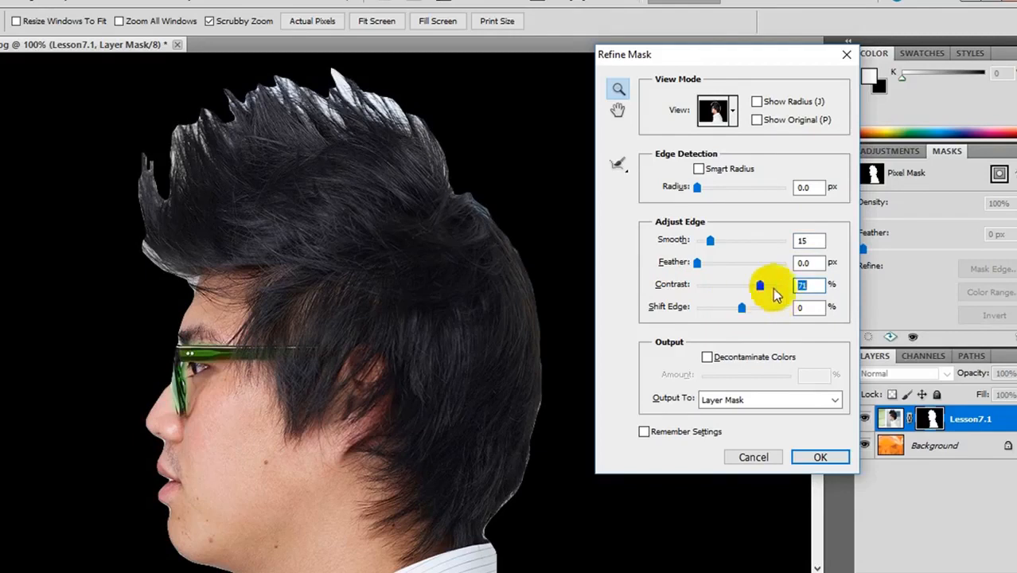
pyautogui.moveTo(758, 285); pyautogui.dragTo(733, 285)
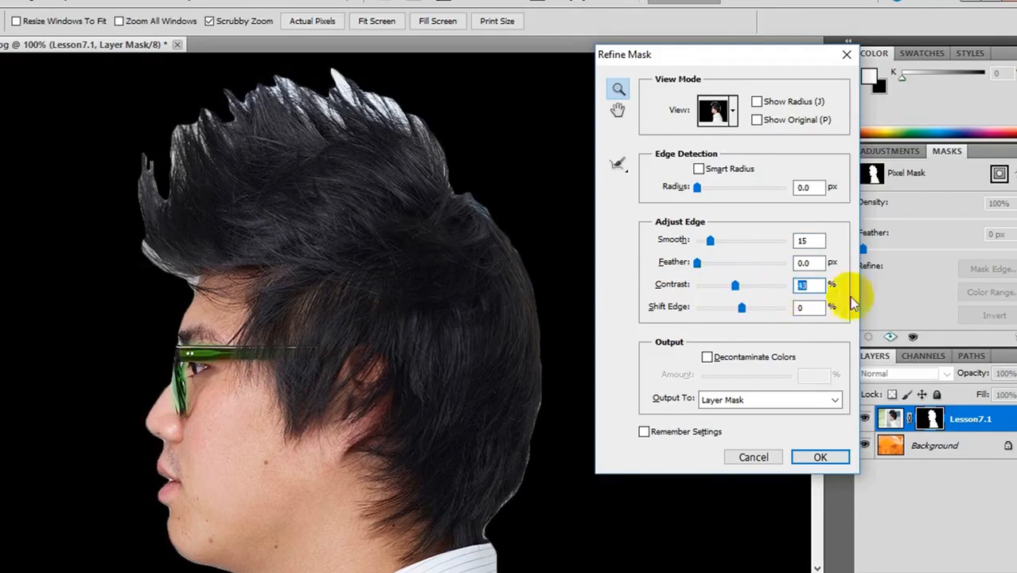
pyautogui.moveTo(818, 288); pyautogui.dragTo(788, 288)
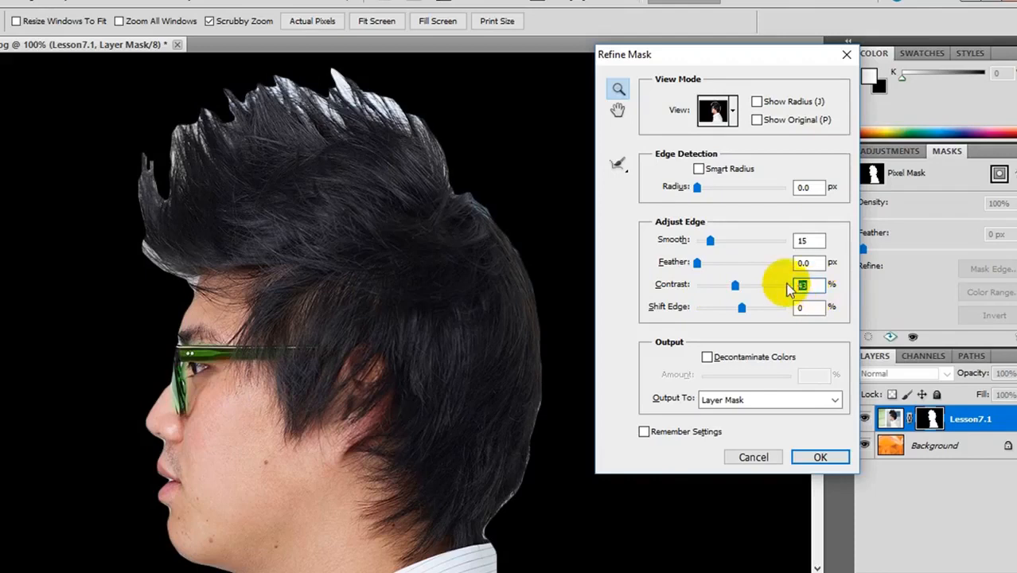
pyautogui.write('40')
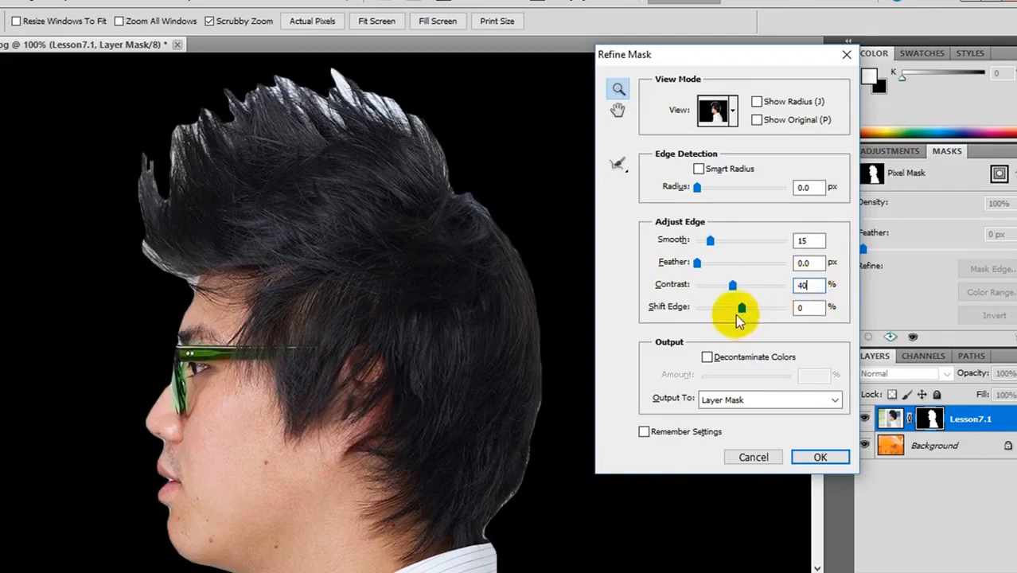
pyautogui.moveTo(740, 311)
pyautogui.mouseDown()
pyautogui.moveTo(703, 302)
pyautogui.moveTo(754, 308)
pyautogui.mouseUp()
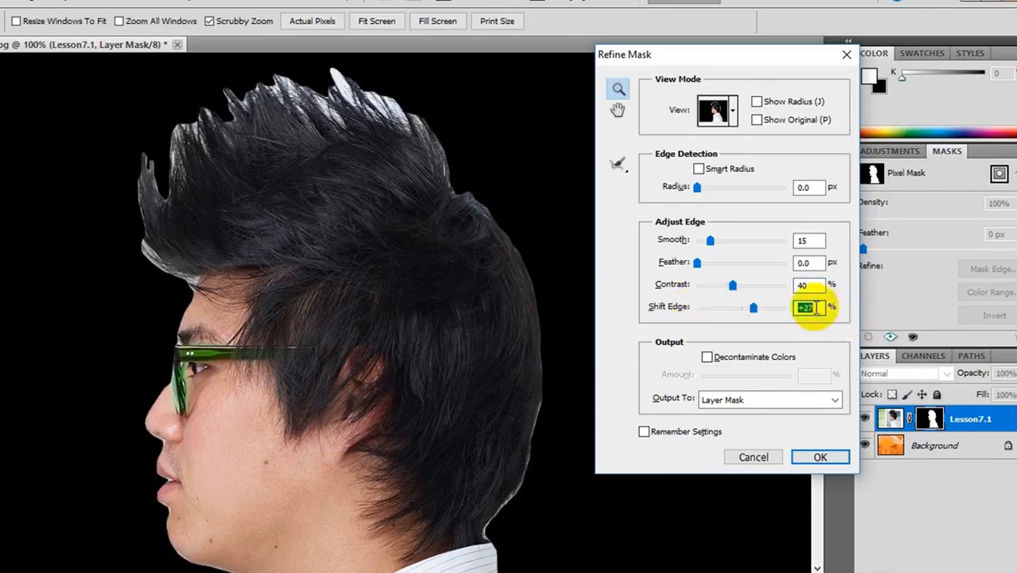
pyautogui.press('BackSpace')
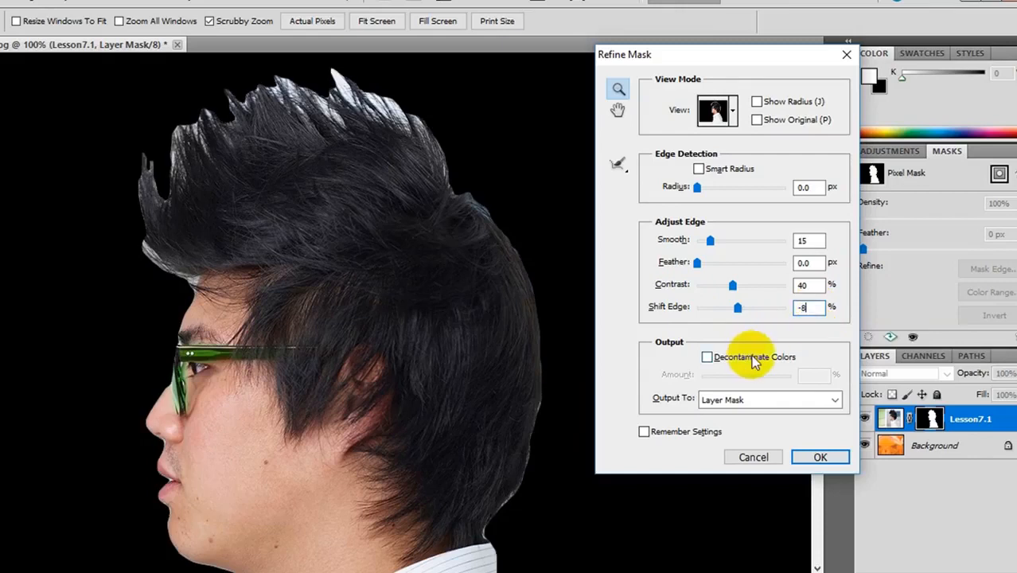
# Enable Decontaminate Colors and output the refined result to New Layer with Layer Mask
pyautogui.click(707, 358)
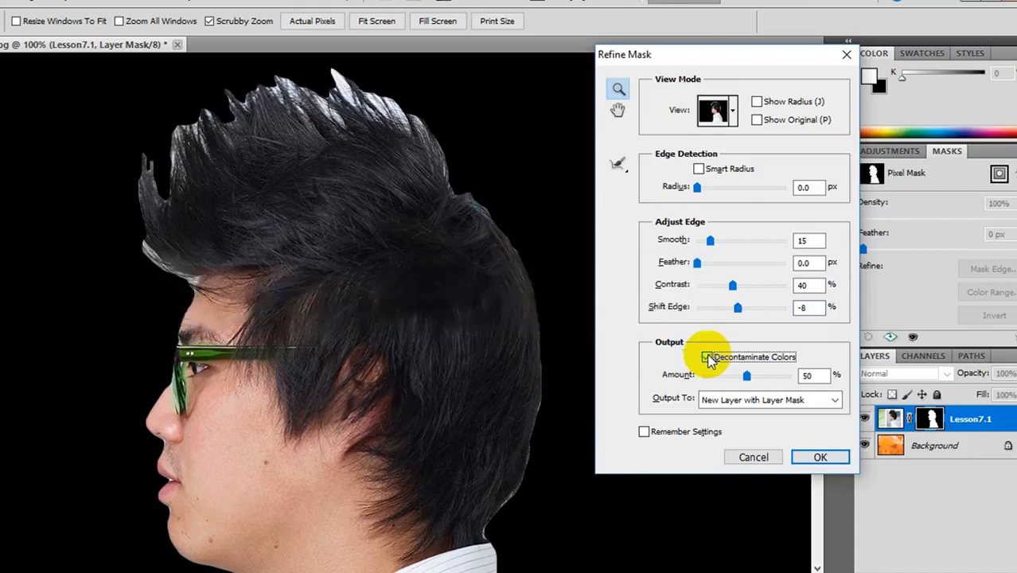
pyautogui.click(764, 403)
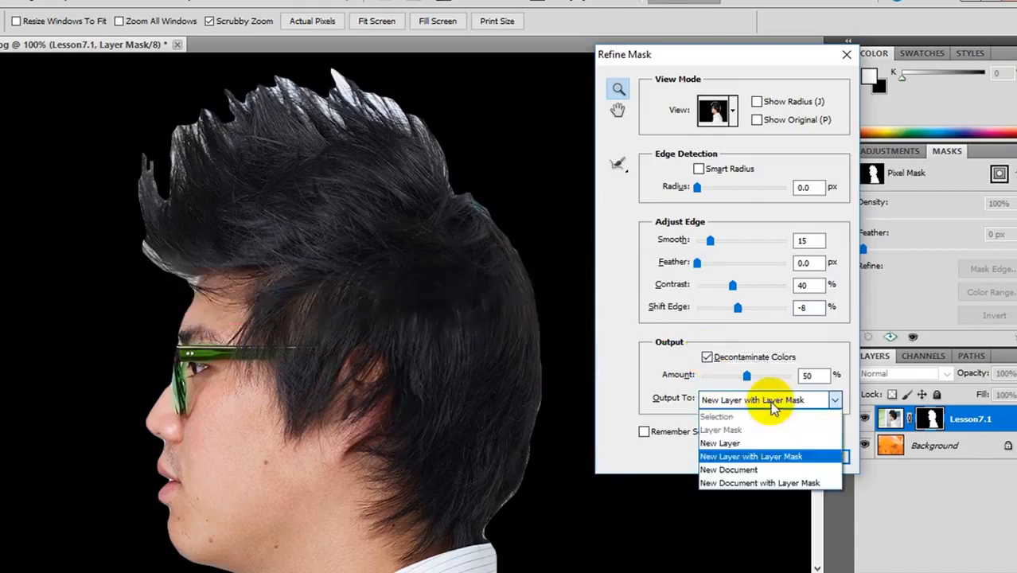
pyautogui.click(774, 456)
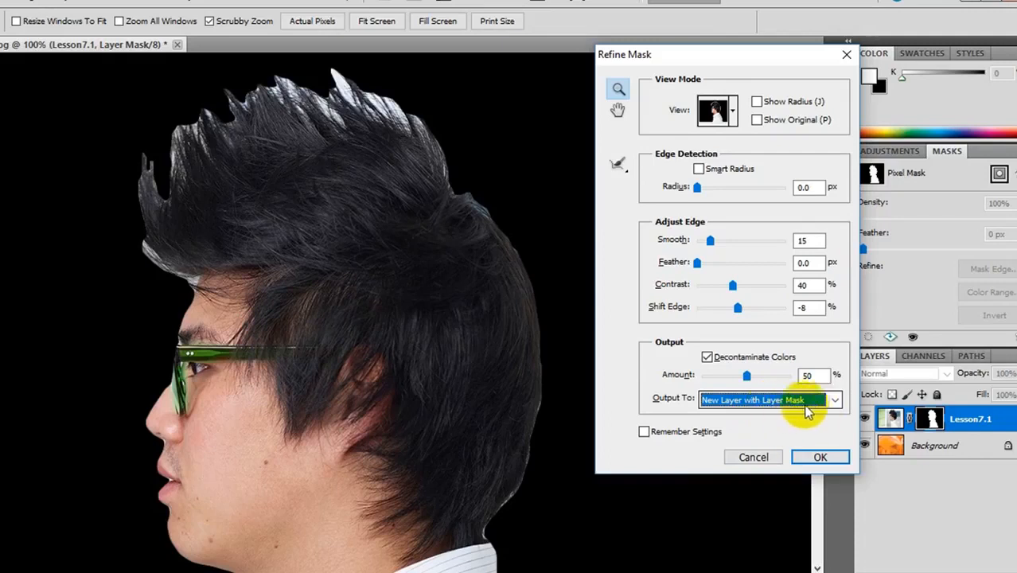
# Paint over the spiky hair edge from the forehead to the back of the head with the Refine Radius Tool at size 300
pyautogui.click(621, 169)
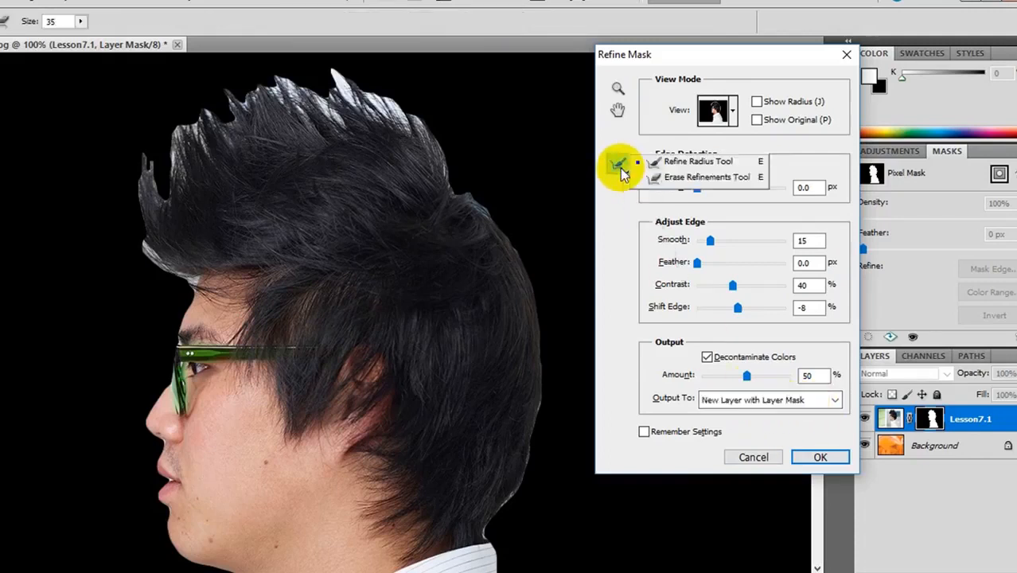
pyautogui.click(695, 164)
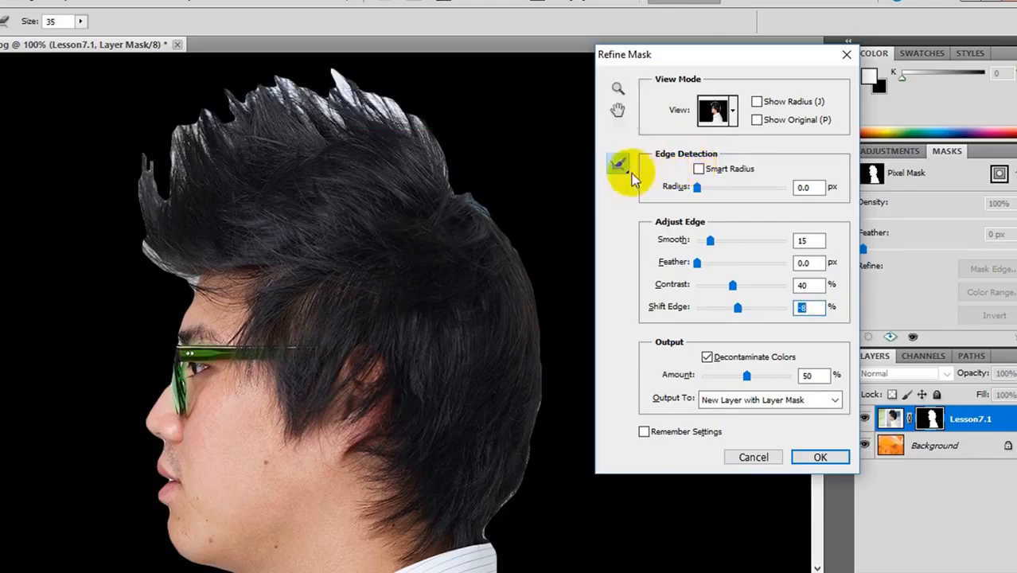
pyautogui.moveTo(581, 177)
pyautogui.mouseDown()
pyautogui.moveTo(255, 129)
pyautogui.moveTo(128, 143)
pyautogui.moveTo(120, 161)
pyautogui.mouseUp()
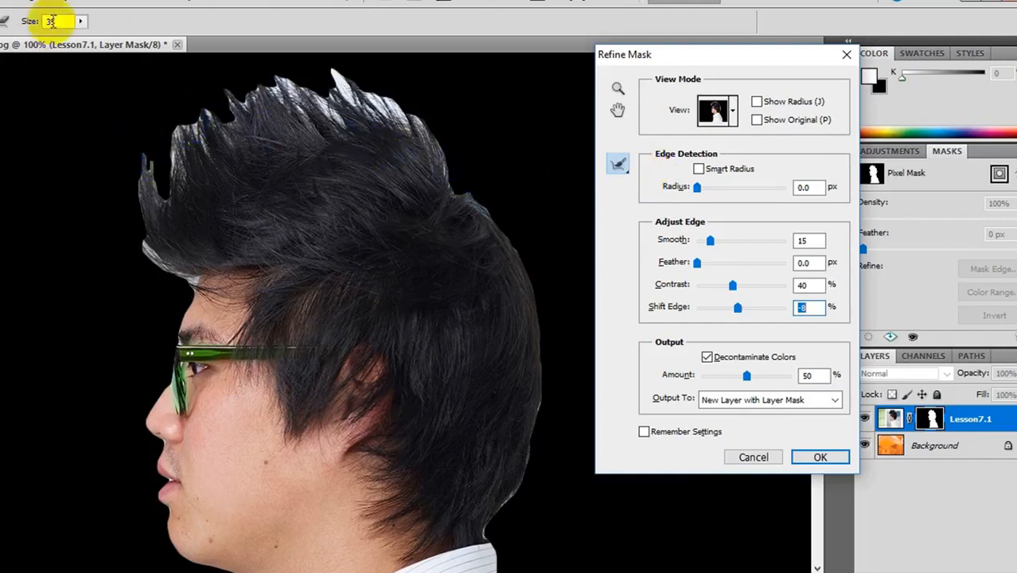
pyautogui.click(31, 21)
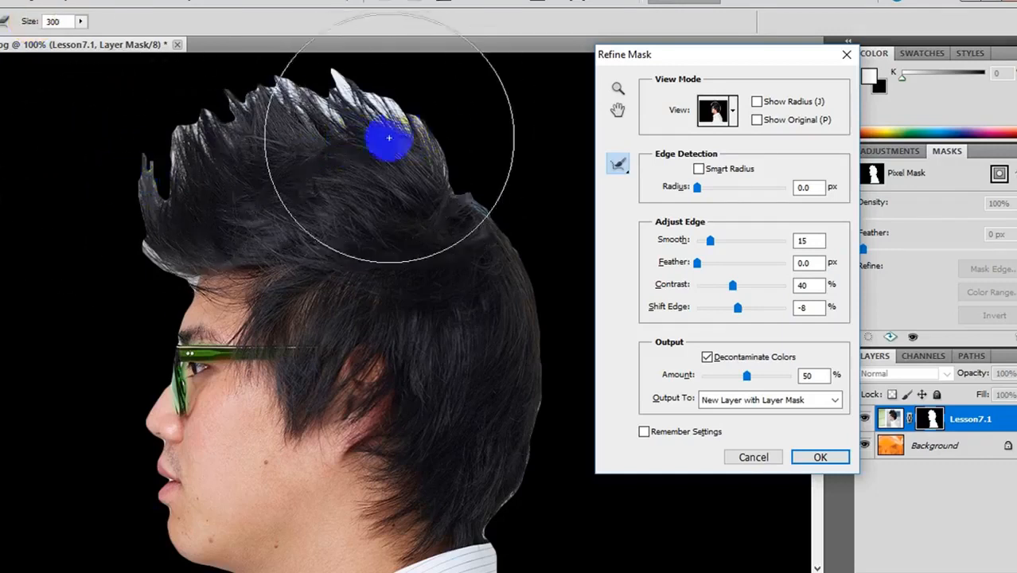
pyautogui.moveTo(82, 170)
pyautogui.mouseDown()
pyautogui.moveTo(154, 164)
pyautogui.moveTo(218, 141)
pyautogui.moveTo(320, 152)
pyautogui.moveTo(465, 222)
pyautogui.moveTo(457, 225)
pyautogui.mouseUp()
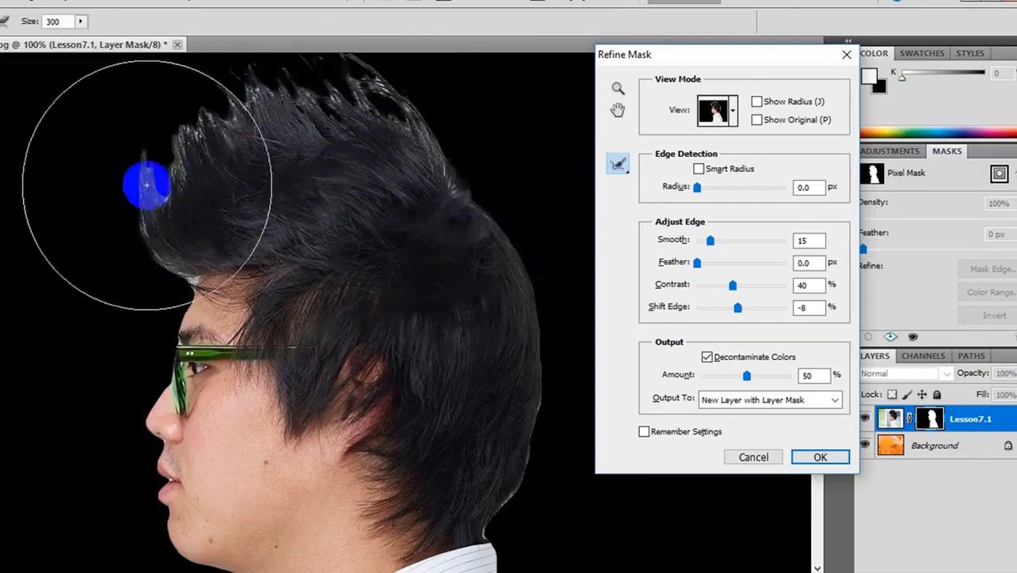
pyautogui.moveTo(146, 182)
pyautogui.mouseDown()
pyautogui.moveTo(354, 164)
pyautogui.moveTo(454, 202)
pyautogui.moveTo(467, 218)
pyautogui.moveTo(445, 228)
pyautogui.mouseUp()
pyautogui.moveTo(155, 177)
pyautogui.mouseDown()
pyautogui.moveTo(320, 182)
pyautogui.moveTo(453, 204)
pyautogui.moveTo(394, 224)
pyautogui.moveTo(263, 196)
pyautogui.moveTo(217, 164)
pyautogui.moveTo(315, 175)
pyautogui.moveTo(365, 201)
pyautogui.moveTo(408, 206)
pyautogui.moveTo(432, 257)
pyautogui.moveTo(448, 410)
pyautogui.moveTo(445, 376)
pyautogui.moveTo(424, 346)
pyautogui.moveTo(405, 392)
pyautogui.moveTo(411, 423)
pyautogui.moveTo(432, 376)
pyautogui.moveTo(519, 277)
pyautogui.moveTo(561, 206)
pyautogui.moveTo(479, 220)
pyautogui.mouseUp()
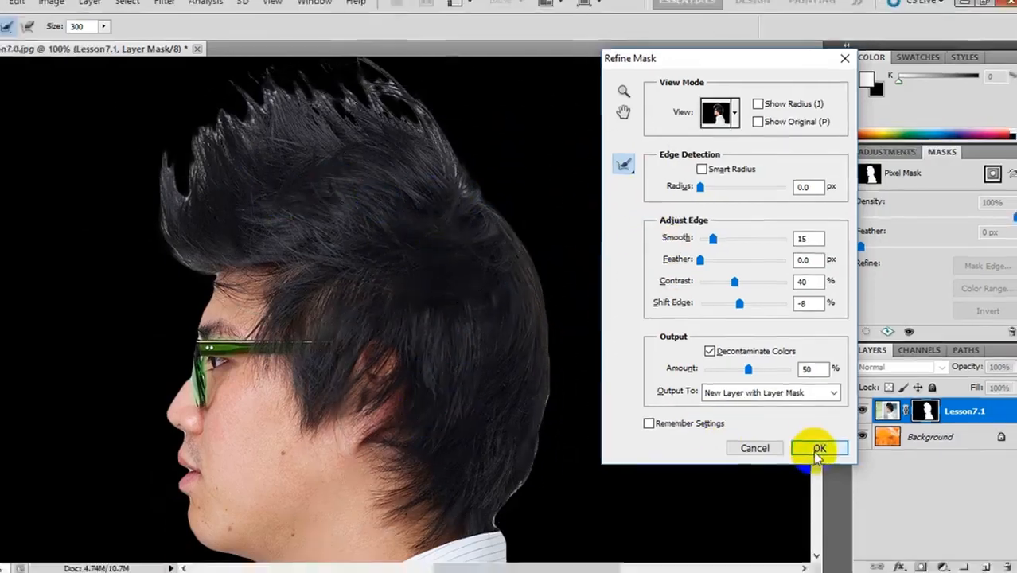
# Apply the mask refinement as a new masked layer and bring the full hairline into view
pyautogui.click(818, 458)
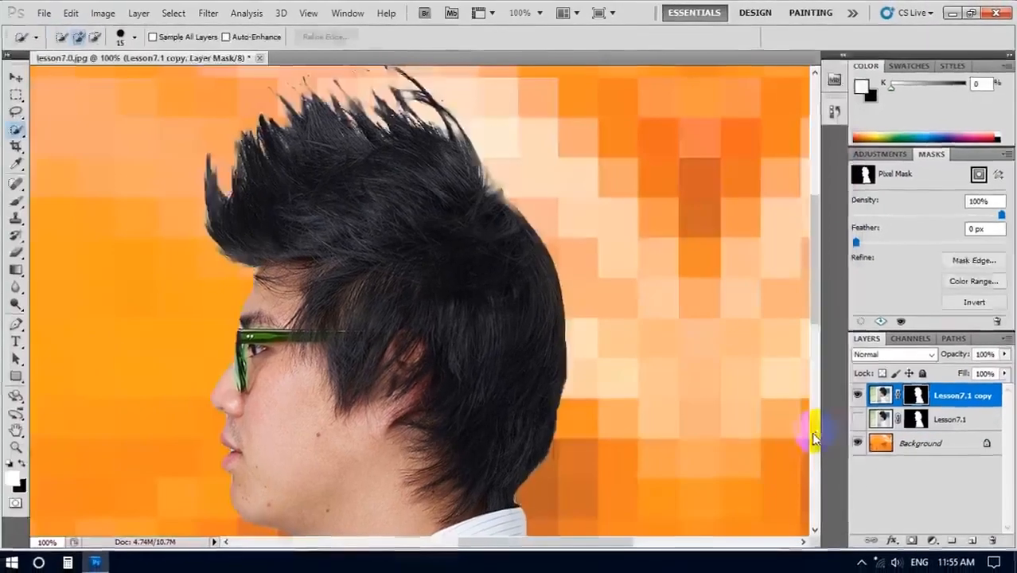
pyautogui.click(18, 430)
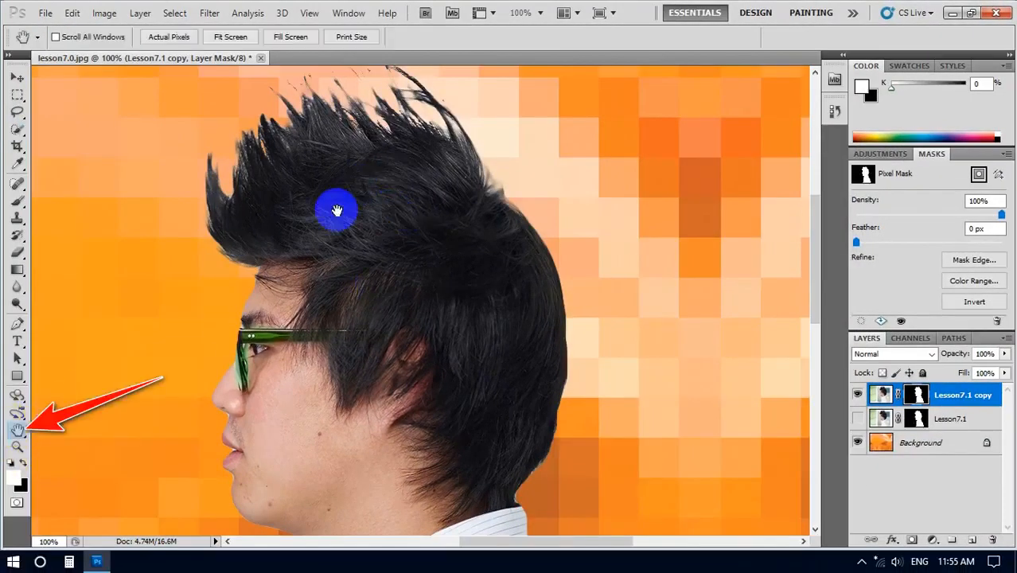
pyautogui.moveTo(335, 211); pyautogui.dragTo(389, 179)
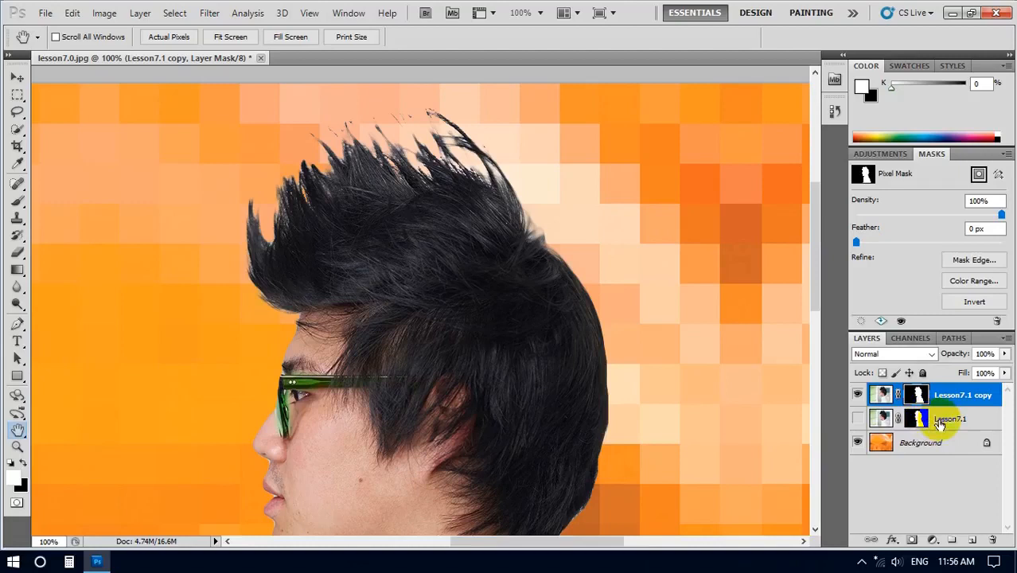
# Toggle the visibility of the Lesson7.1 layer to compare its hair edges with the refined copy
pyautogui.click(857, 419)
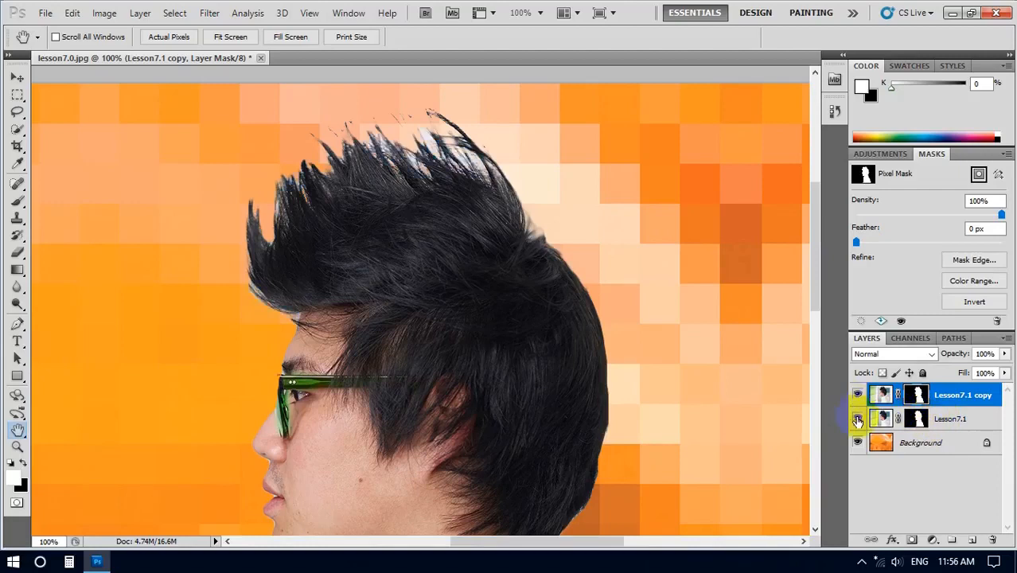
pyautogui.click(857, 419)
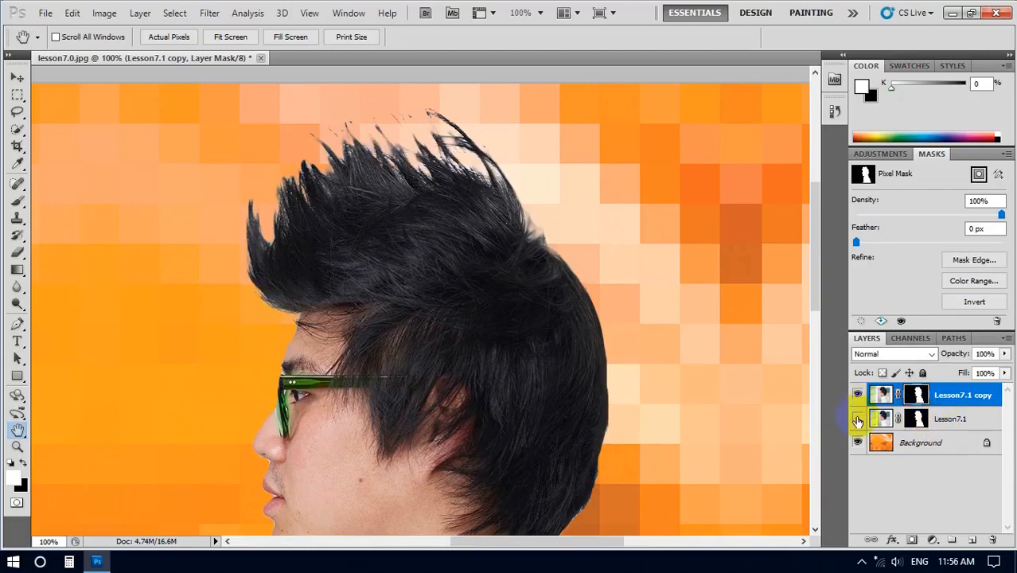
pyautogui.click(857, 420)
pyautogui.click(857, 420)
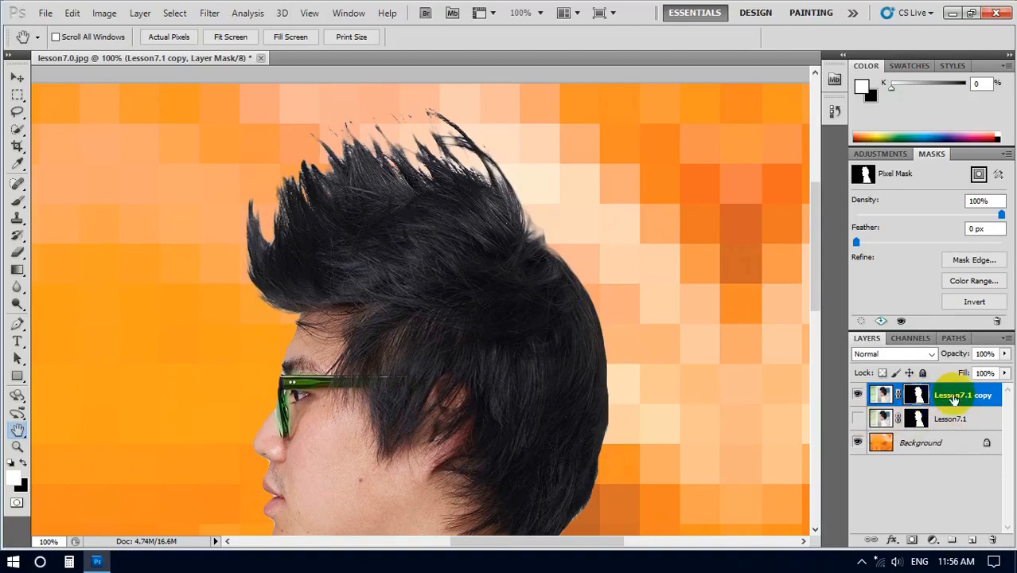
# Start refining the edge of the Lesson7.1 copy layer's mask again and preview it On White
pyautogui.click(973, 399)
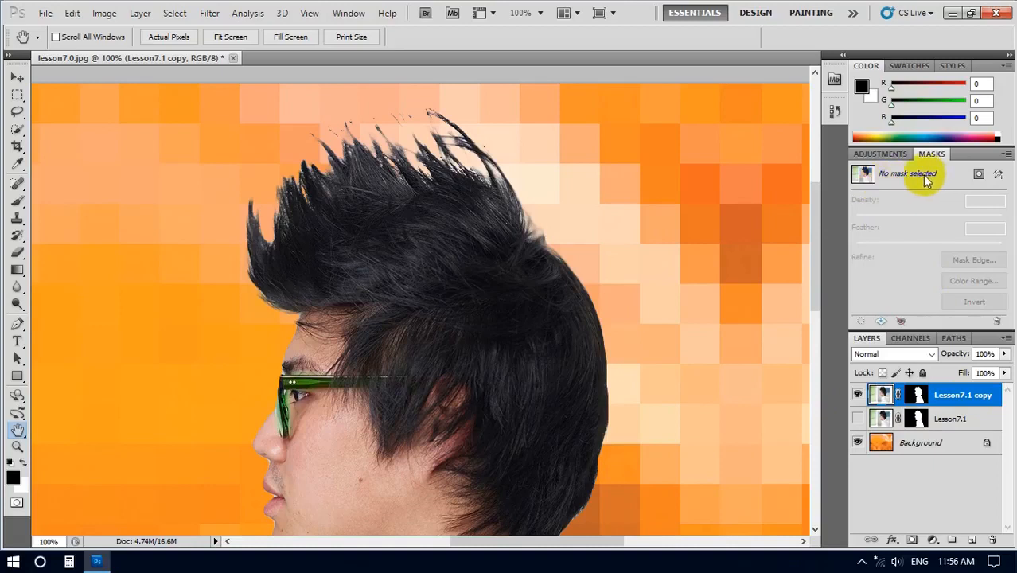
pyautogui.click(918, 396)
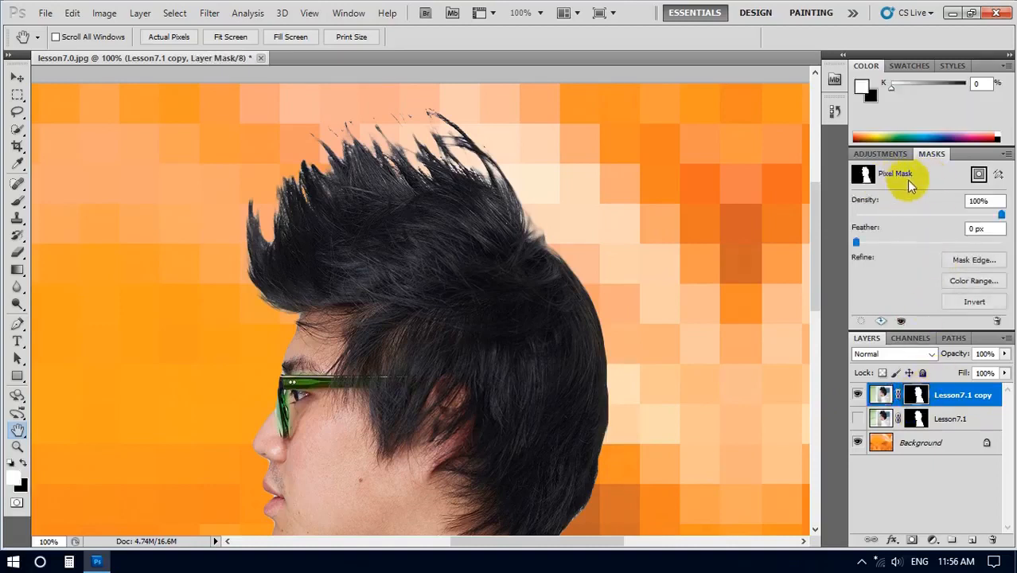
pyautogui.click(969, 261)
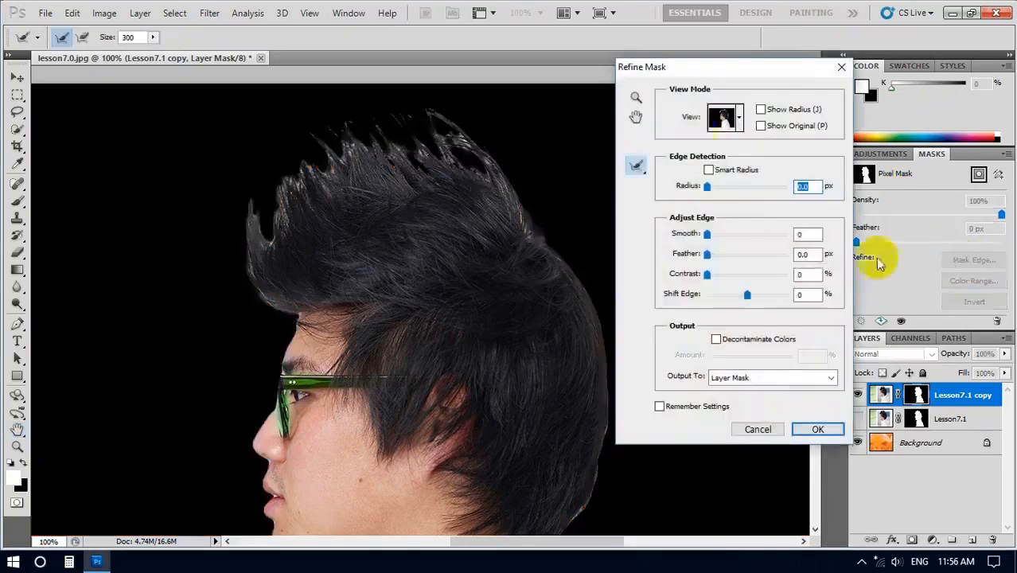
pyautogui.moveTo(720, 67); pyautogui.dragTo(735, 44)
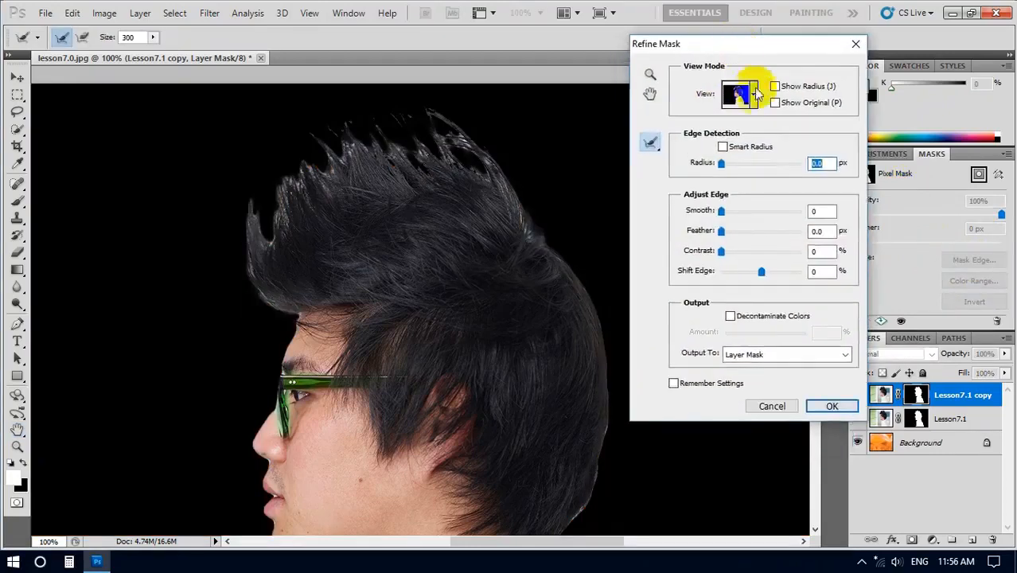
pyautogui.click(754, 99)
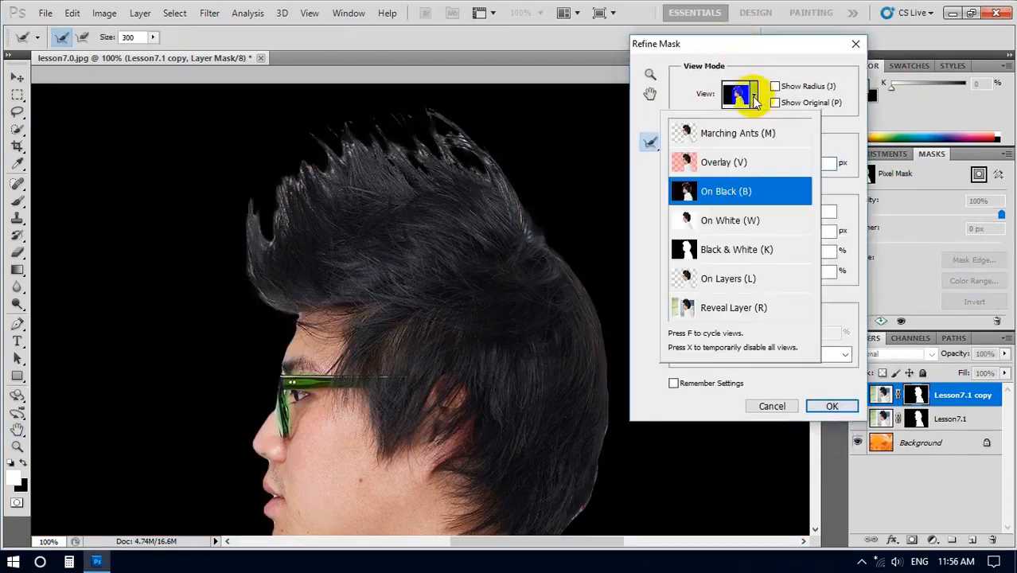
pyautogui.click(721, 223)
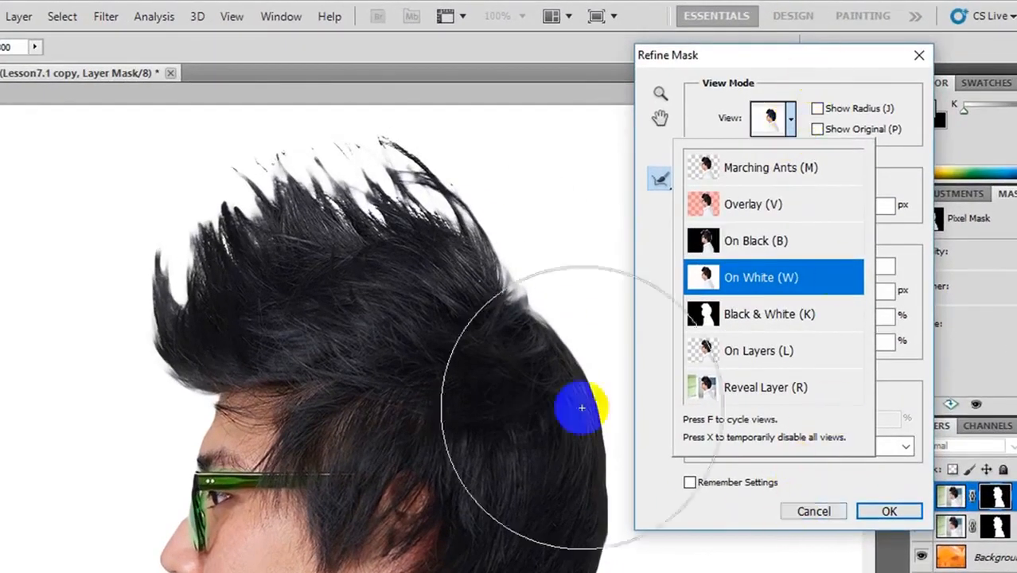
# Paint along the spiky hair edge from the forehead to the back of the head with the Refine Radius Tool at size 300
pyautogui.moveTo(581, 408)
pyautogui.mouseDown()
pyautogui.moveTo(454, 332)
pyautogui.moveTo(498, 290)
pyautogui.mouseUp()
pyautogui.click(658, 180)
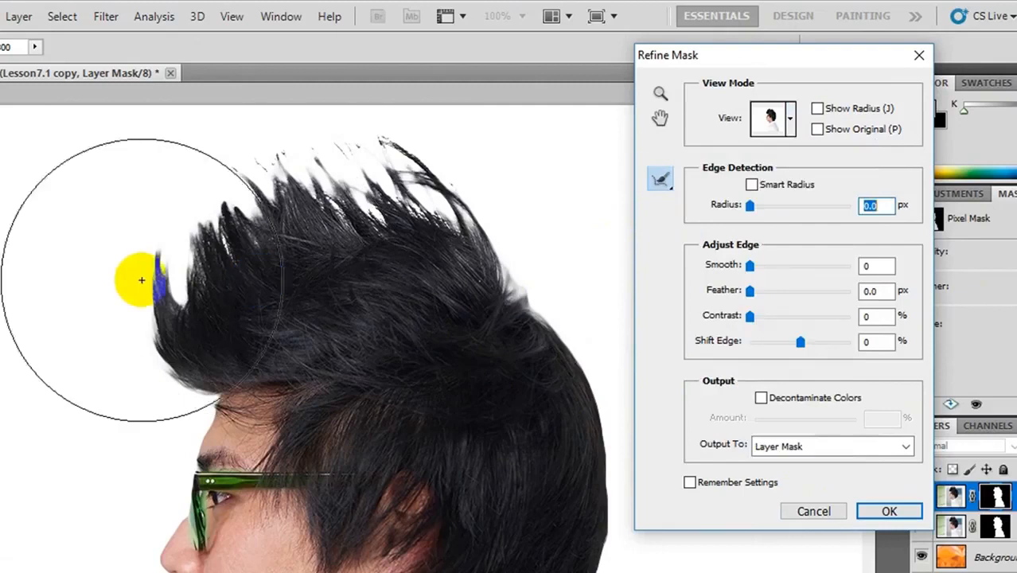
pyautogui.moveTo(82, 272)
pyautogui.mouseDown()
pyautogui.moveTo(179, 215)
pyautogui.moveTo(316, 187)
pyautogui.moveTo(471, 226)
pyautogui.moveTo(489, 235)
pyautogui.moveTo(503, 281)
pyautogui.moveTo(431, 239)
pyautogui.moveTo(292, 229)
pyautogui.moveTo(167, 240)
pyautogui.moveTo(251, 209)
pyautogui.moveTo(328, 223)
pyautogui.moveTo(468, 283)
pyautogui.moveTo(492, 323)
pyautogui.mouseUp()
pyautogui.moveTo(496, 365)
pyautogui.mouseDown()
pyautogui.moveTo(463, 311)
pyautogui.moveTo(602, 284)
pyautogui.mouseUp()
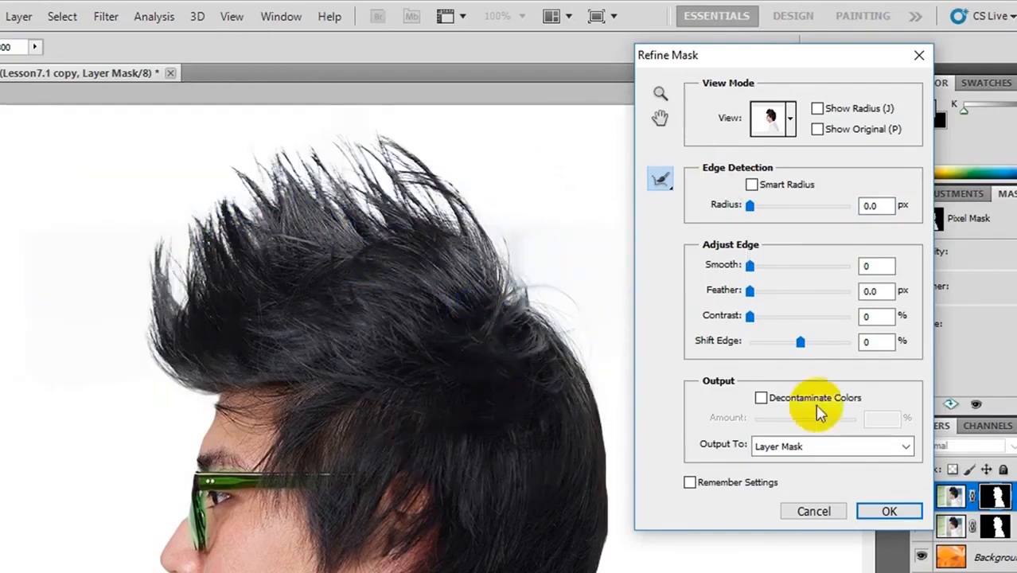
# Enable Decontaminate Colors with an Amount of 93% and output the refinement to New Layer with Layer Mask
pyautogui.click(761, 398)
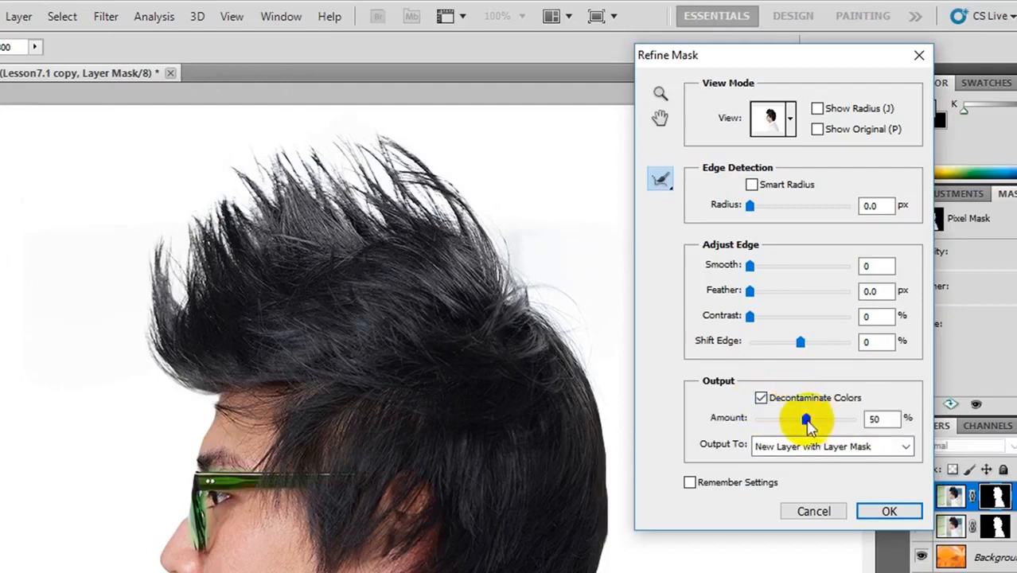
pyautogui.moveTo(807, 426); pyautogui.dragTo(849, 424)
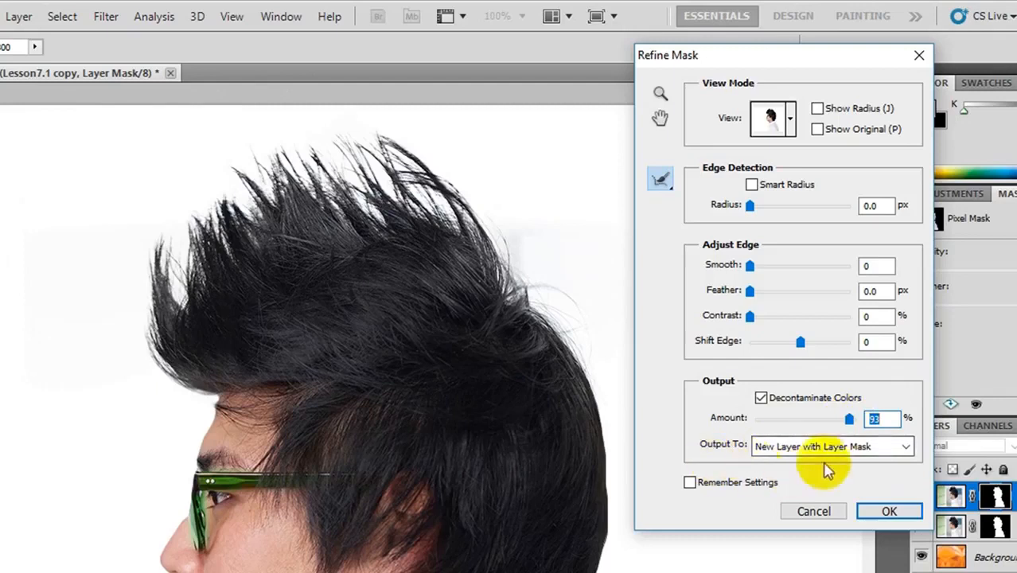
pyautogui.click(879, 512)
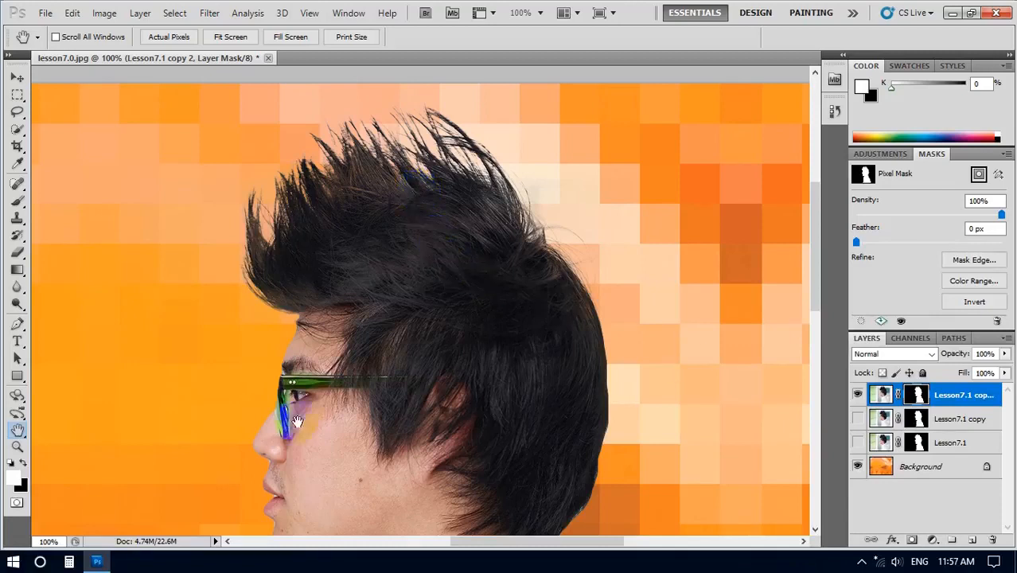
# Fit the image in the window and toggle the Lesson7.1 copy layer's visibility to compare both hair refinements
pyautogui.hotkey('ctrl', '0')
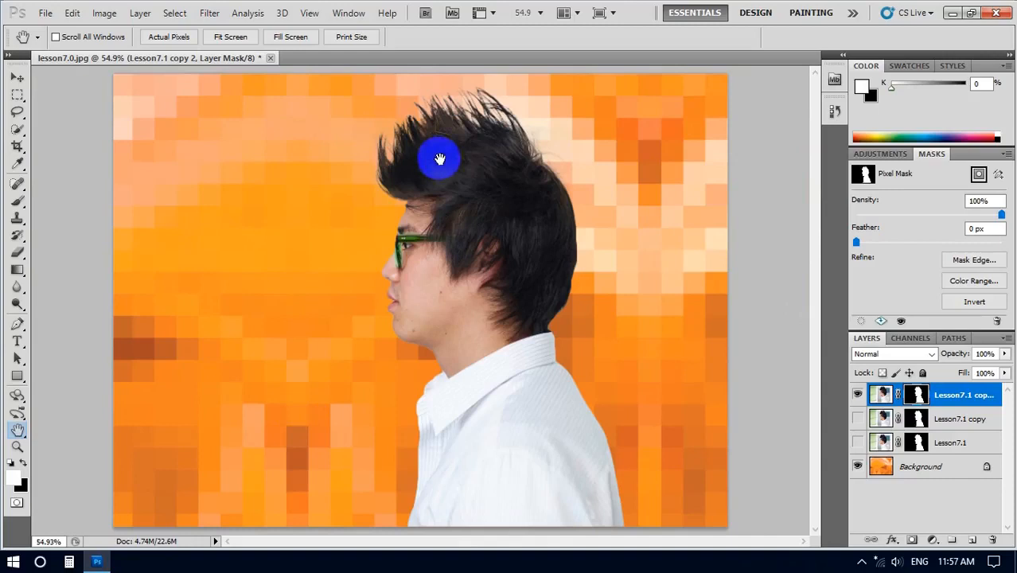
pyautogui.click(962, 422)
pyautogui.click(857, 420)
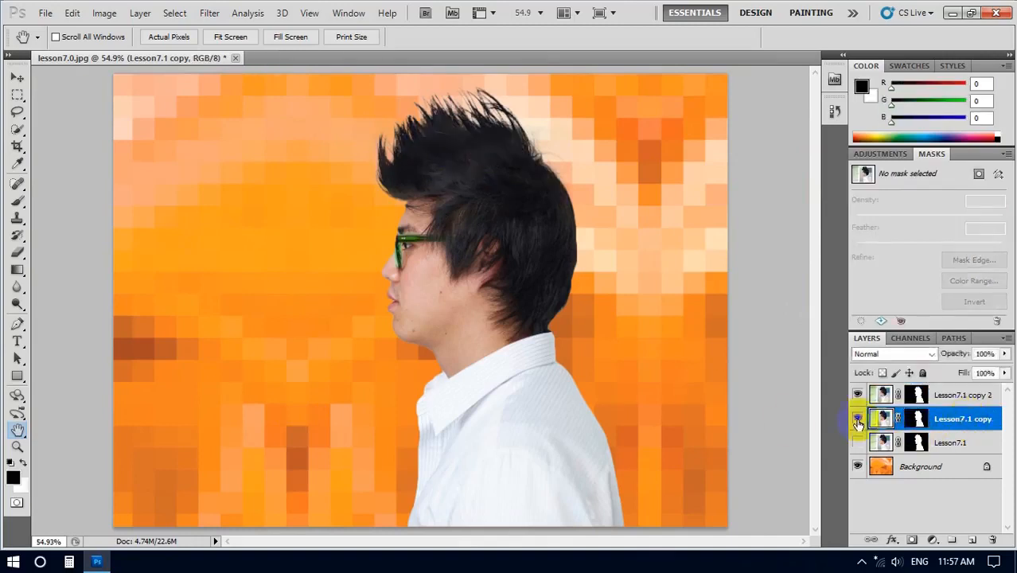
pyautogui.click(858, 421)
pyautogui.click(858, 422)
pyautogui.click(858, 423)
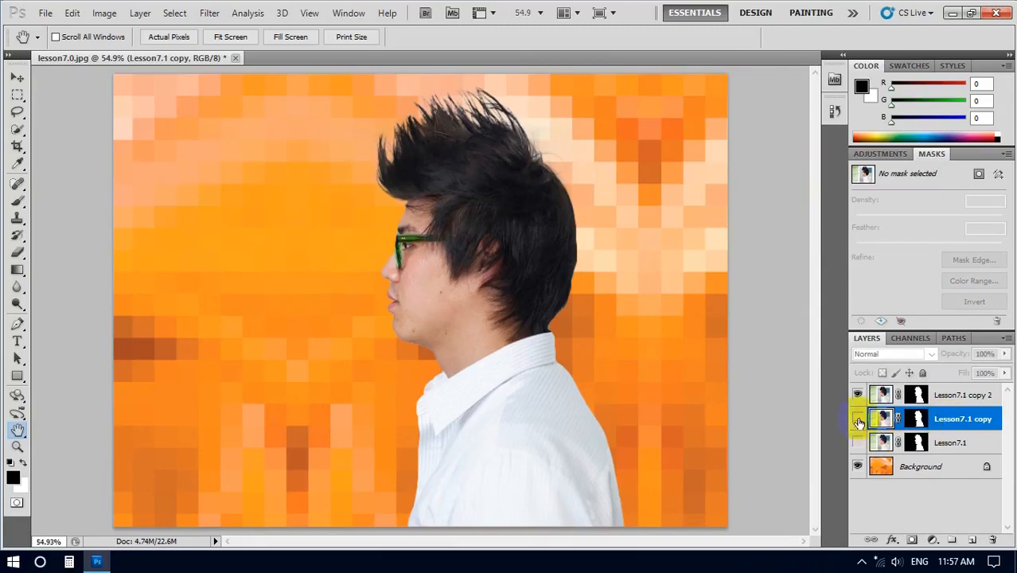
pyautogui.click(857, 420)
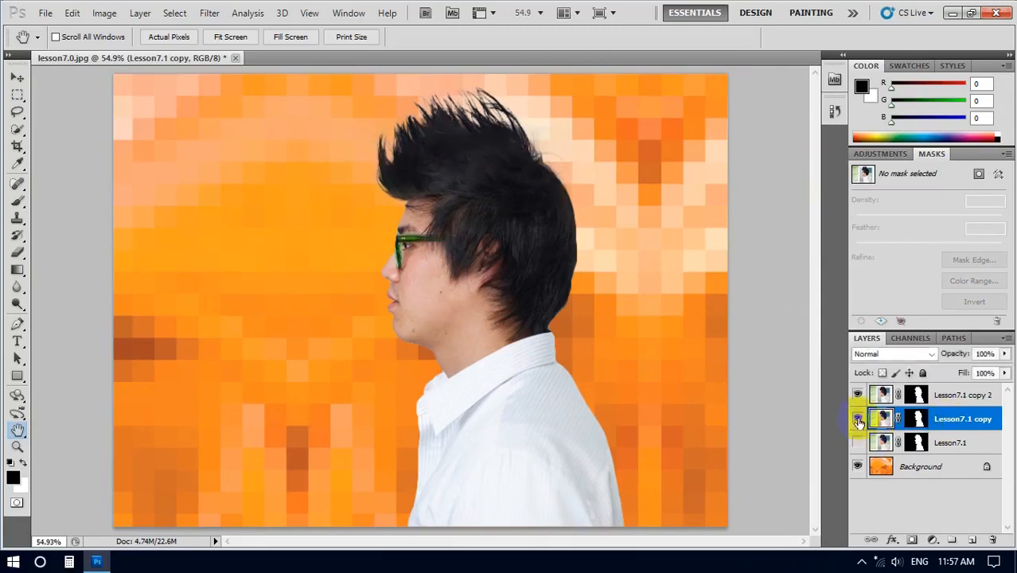
# Delete the Lesson7.1 copy and Lesson7.1 layers together, and select the layer mask of Lesson7.1 copy 2
pyautogui.keyDown('shift'); pyautogui.click(949, 444); pyautogui.keyUp('shift')
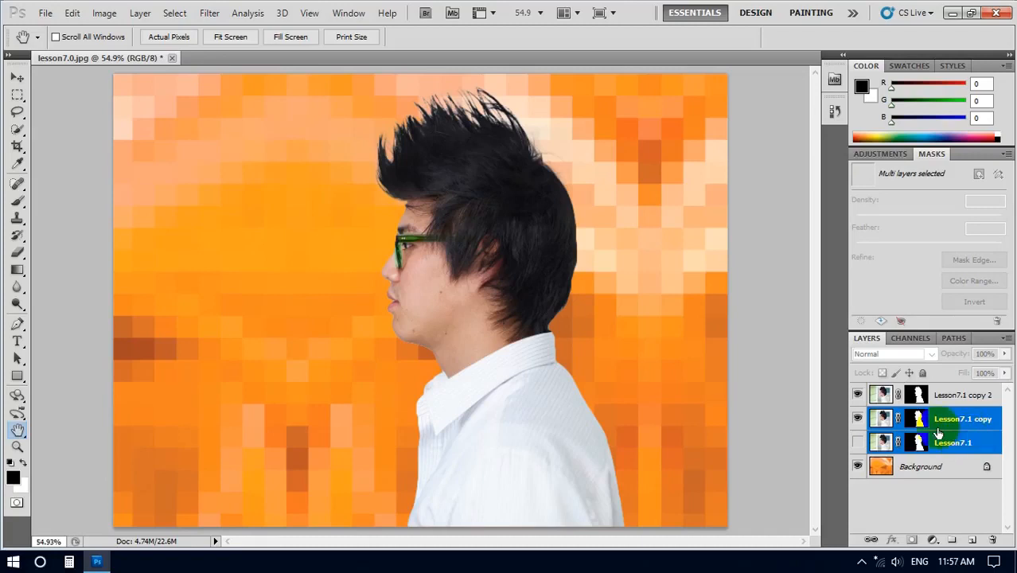
pyautogui.press('Delete')
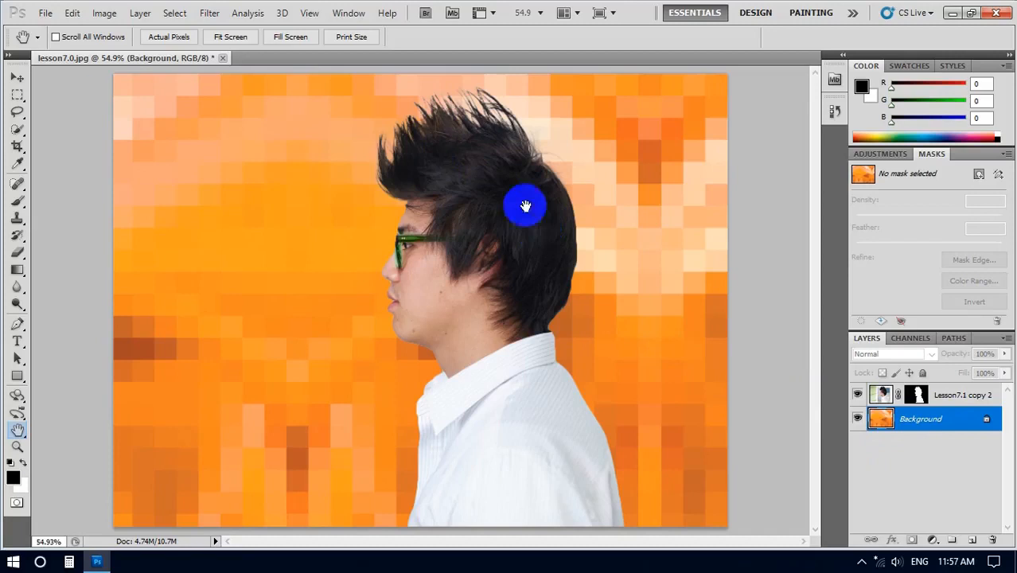
pyautogui.click(921, 393)
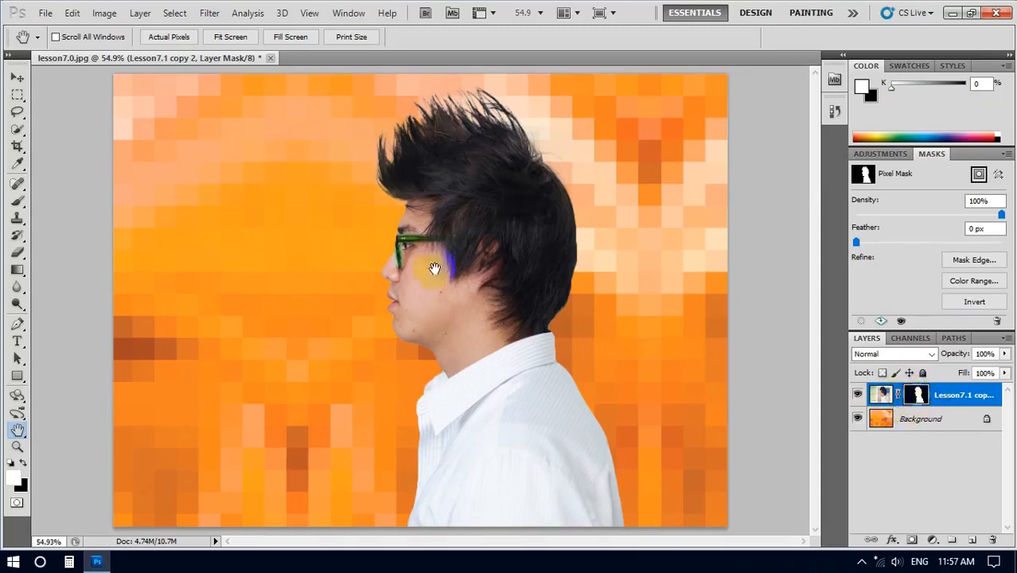
# Convert the image to CMYK Color without flattening its layers, accepting the U.S. Web Coated (SWOP) v2 profile
pyautogui.click(104, 16)
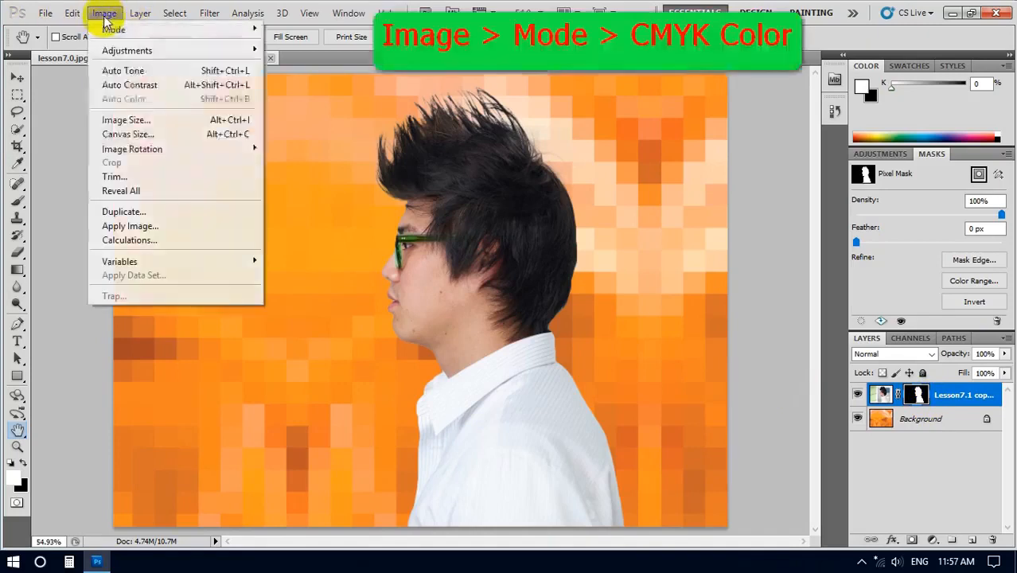
pyautogui.click(112, 30)
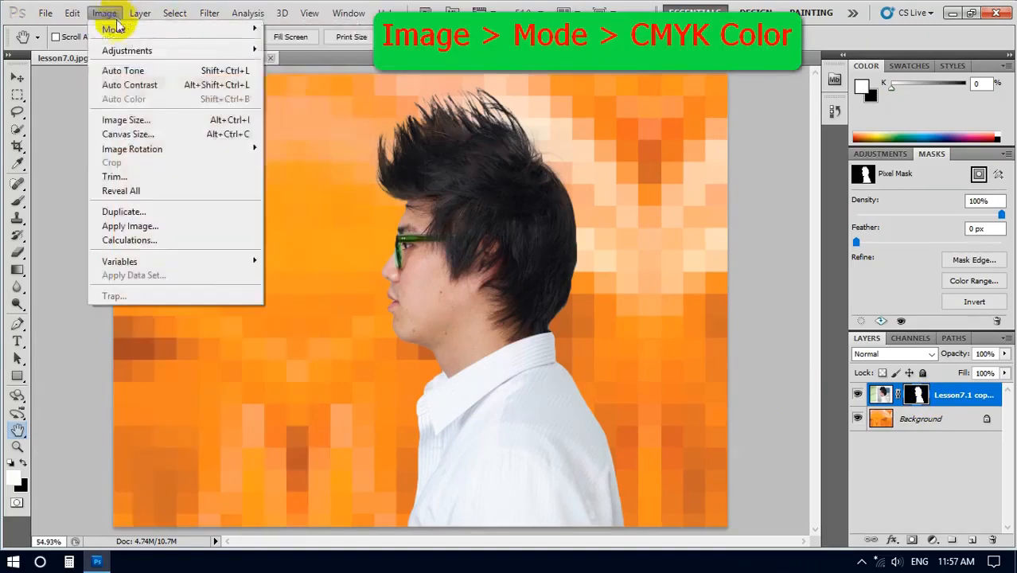
pyautogui.moveTo(117, 29)
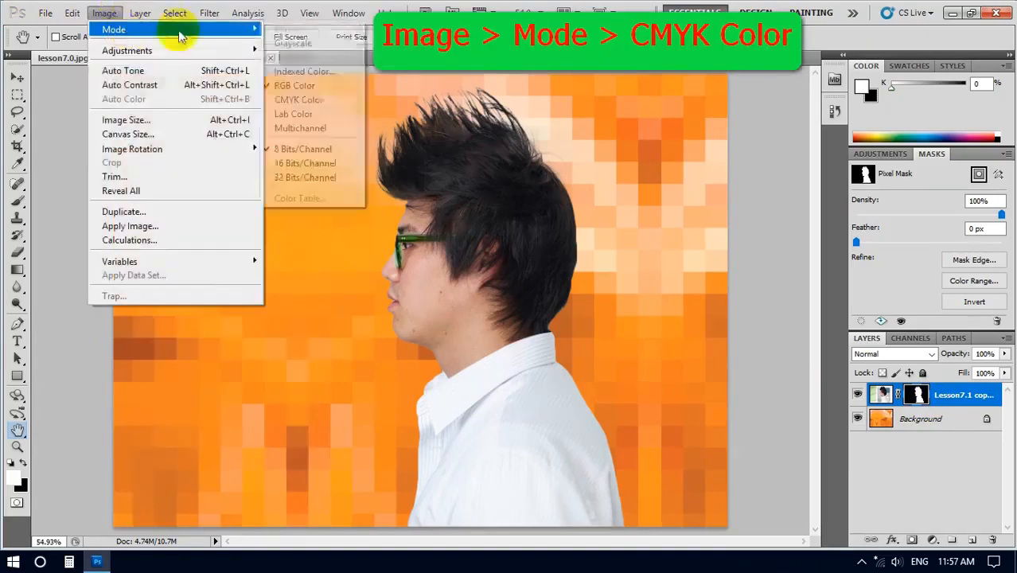
pyautogui.click(270, 101)
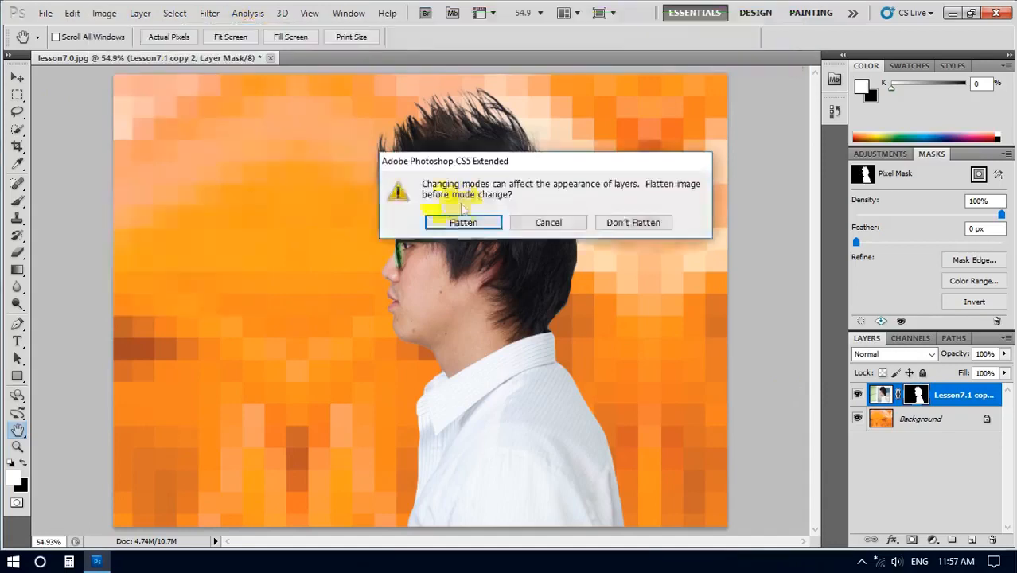
pyautogui.click(619, 228)
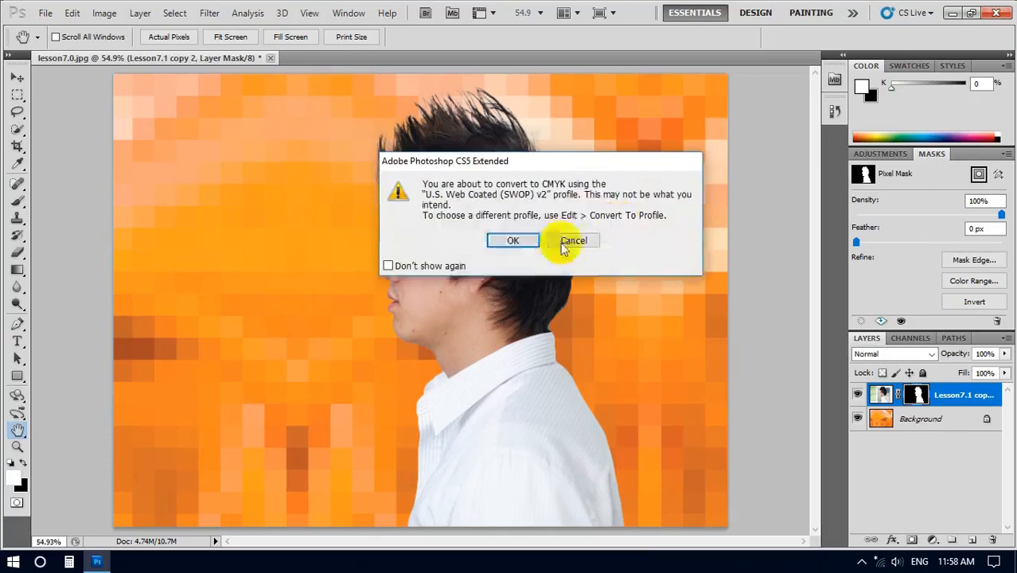
pyautogui.click(513, 241)
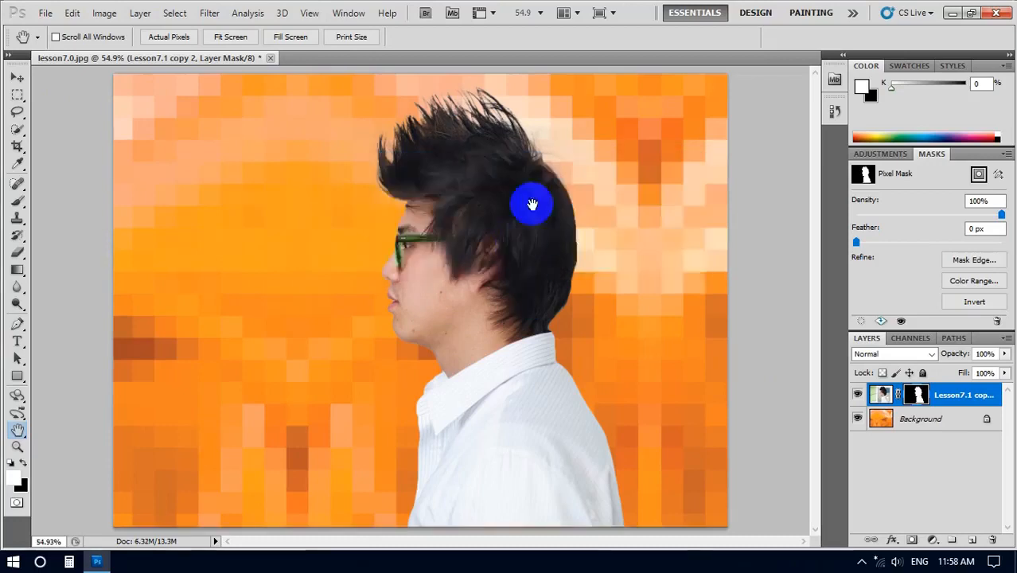
# Hide the Cyan, Magenta and Yellow channels one after another to view the Black channel alone
pyautogui.click(908, 339)
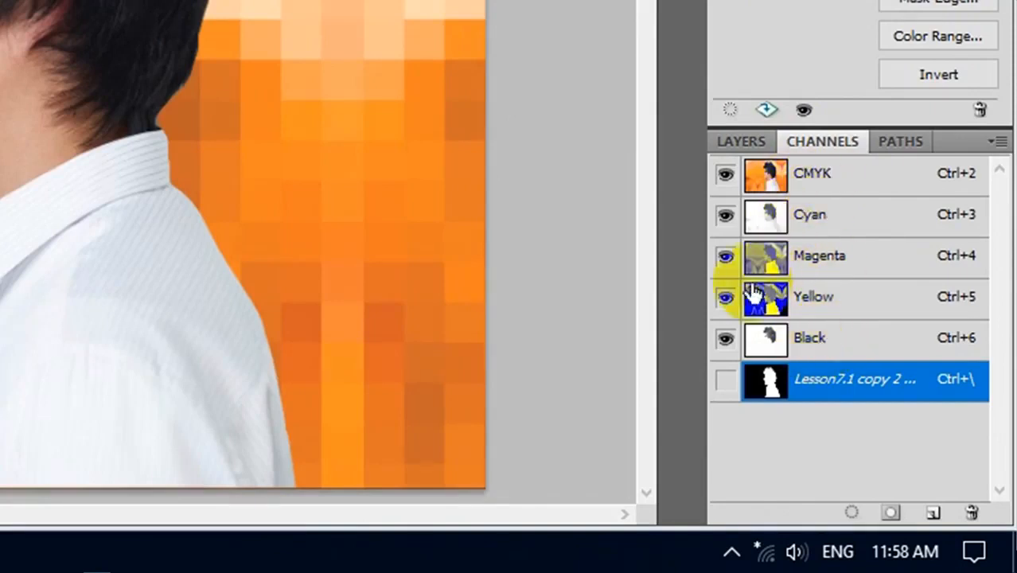
pyautogui.click(725, 177)
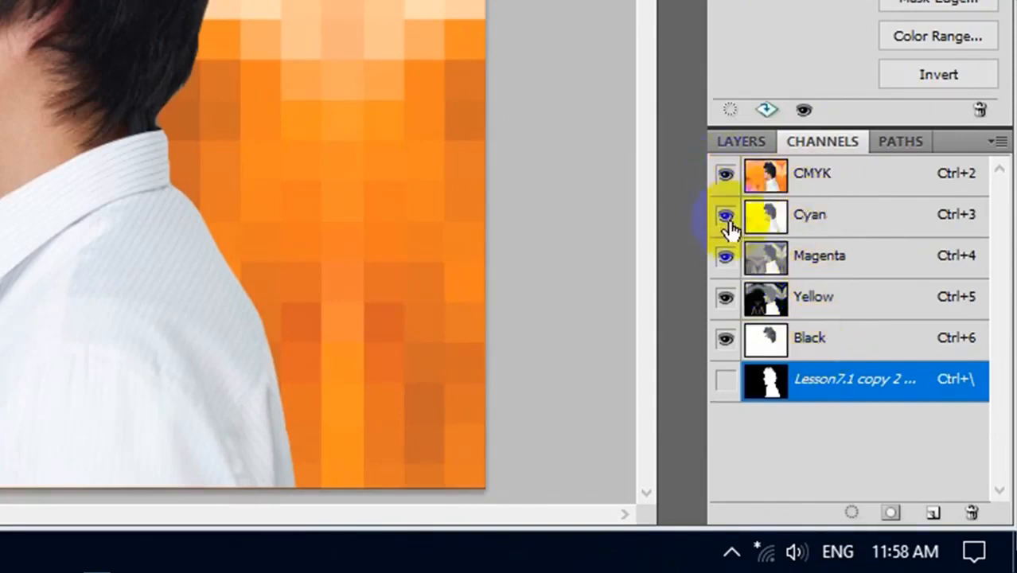
pyautogui.click(726, 222)
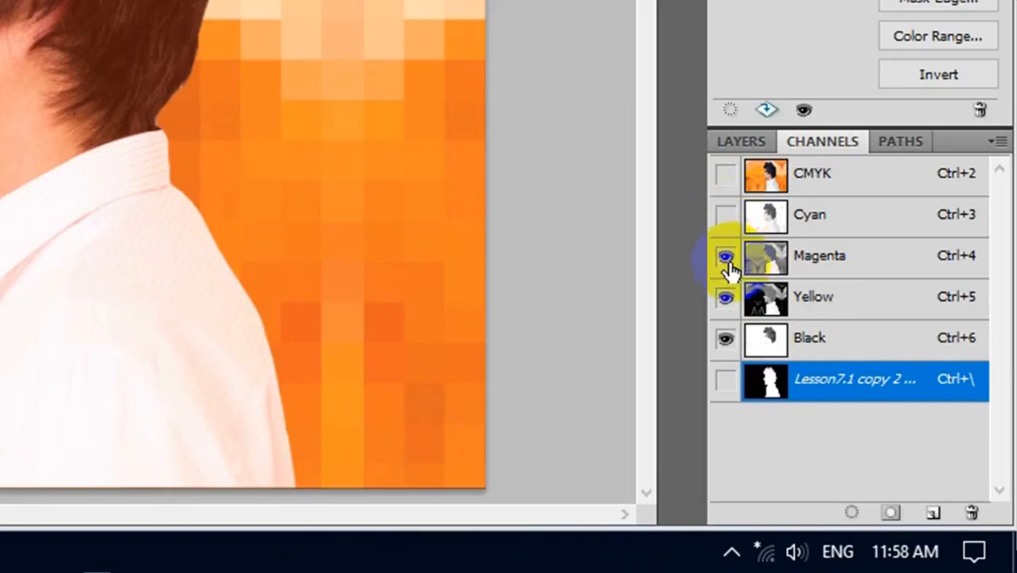
pyautogui.click(725, 258)
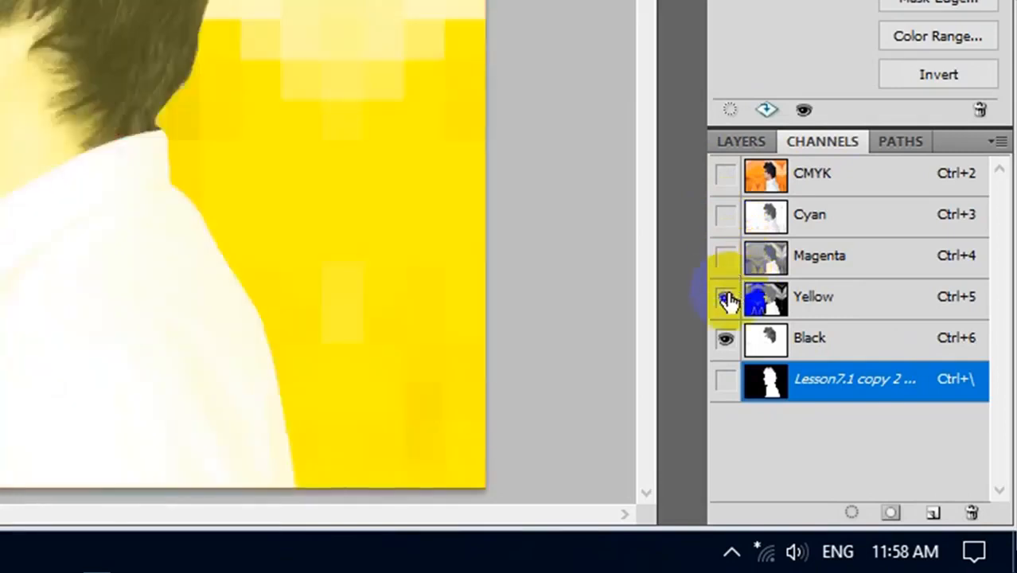
pyautogui.click(727, 299)
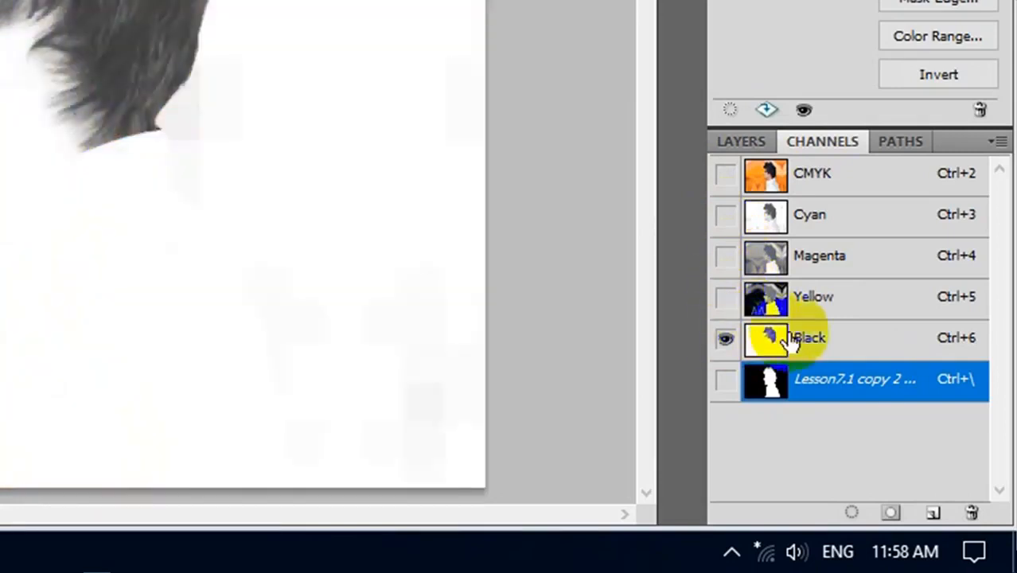
# Duplicate the Black channel as Black copy in the same document and show only the duplicate
pyautogui.rightClick(832, 342)
pyautogui.click(831, 358)
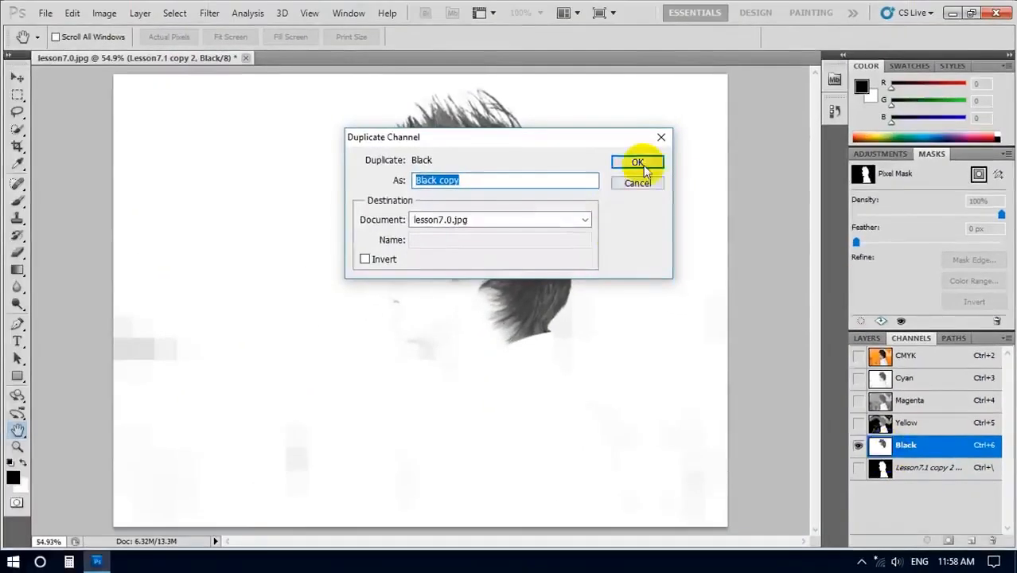
pyautogui.click(643, 162)
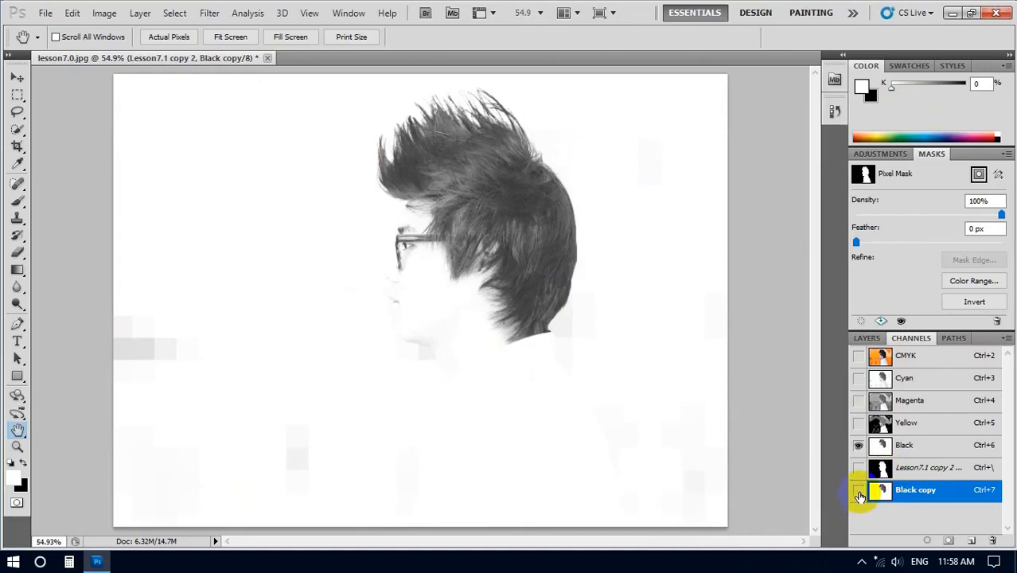
pyautogui.click(858, 490)
pyautogui.click(858, 446)
pyautogui.press('x')
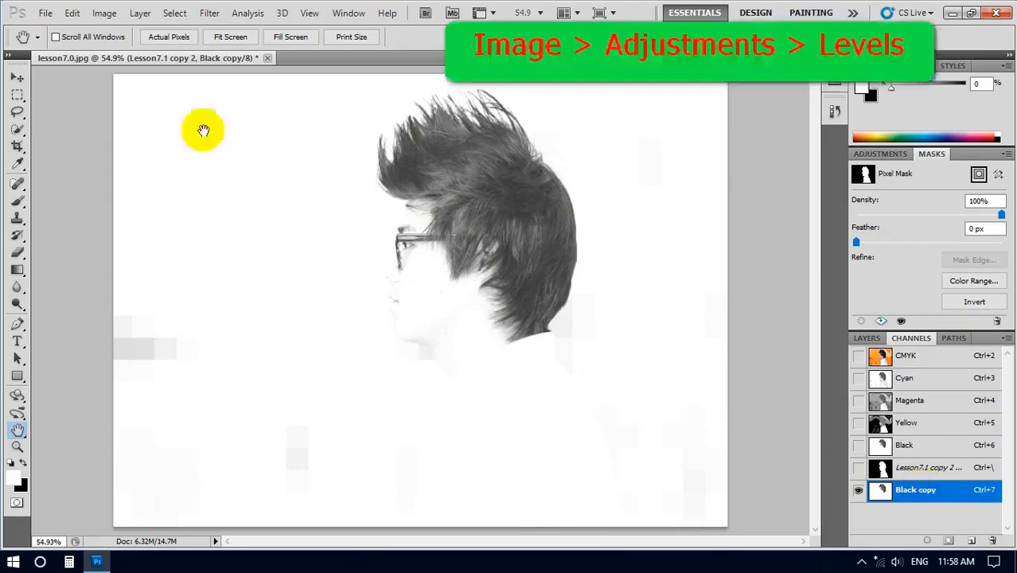
# Darken the hair in the Black copy channel with Levels, setting the shadow input level to 81
pyautogui.click(98, 16)
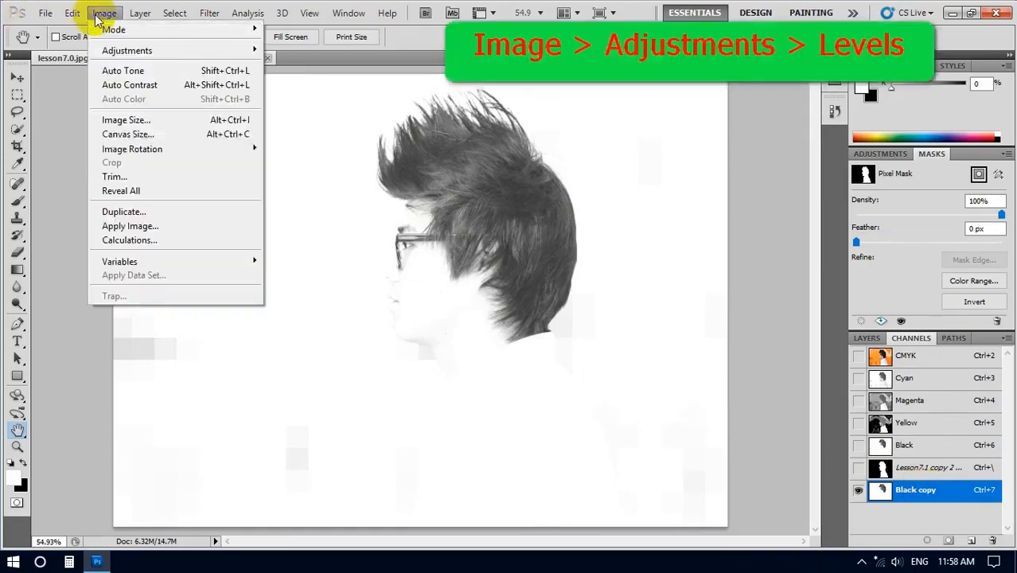
pyautogui.moveTo(114, 52)
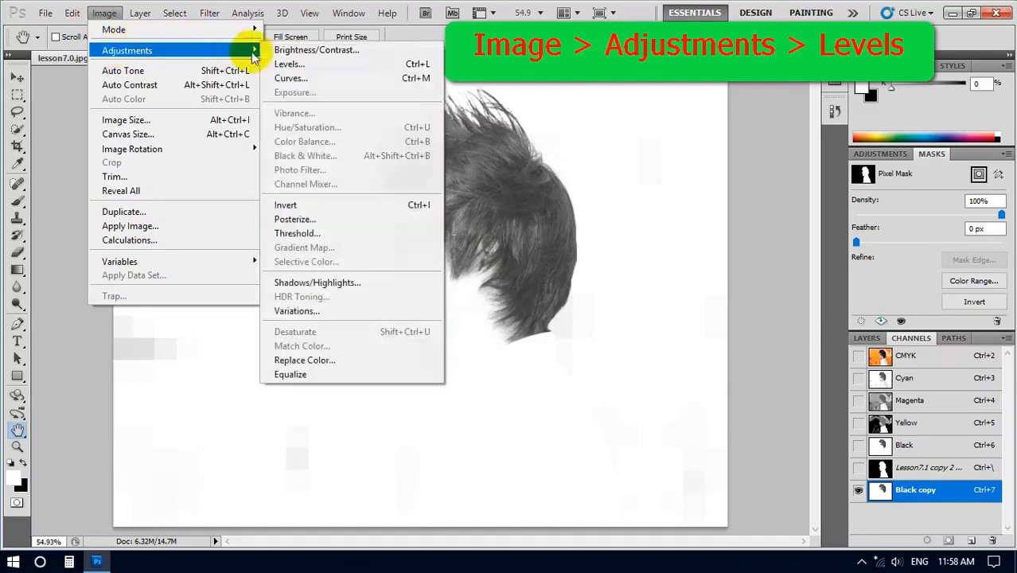
pyautogui.click(291, 65)
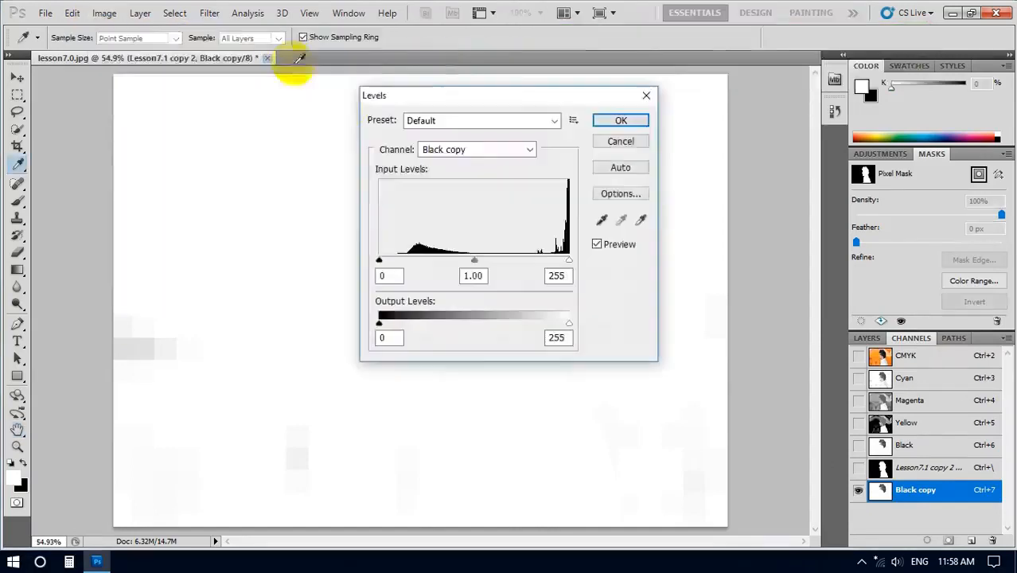
pyautogui.moveTo(507, 91); pyautogui.dragTo(777, 88)
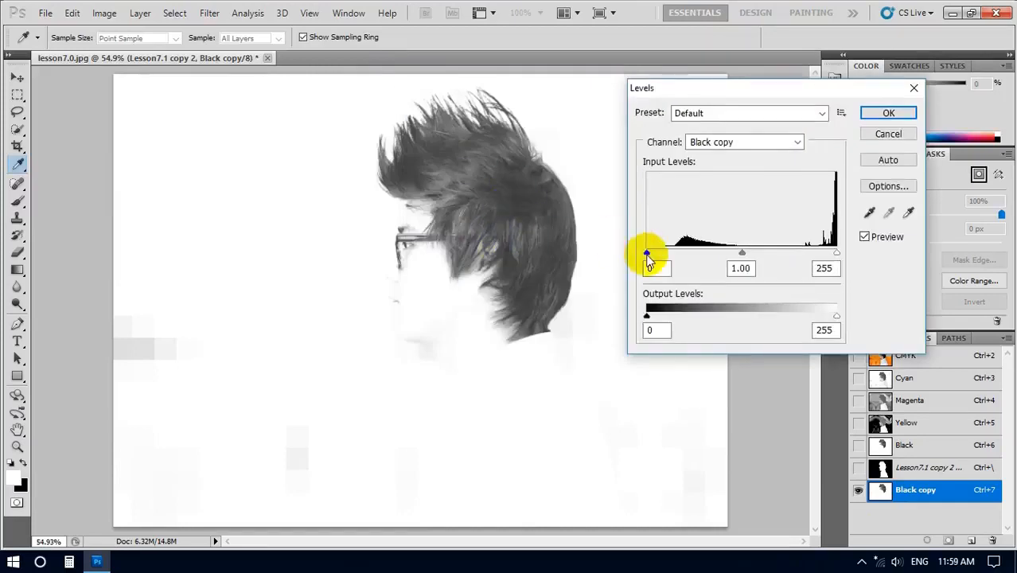
pyautogui.moveTo(651, 254); pyautogui.dragTo(689, 253)
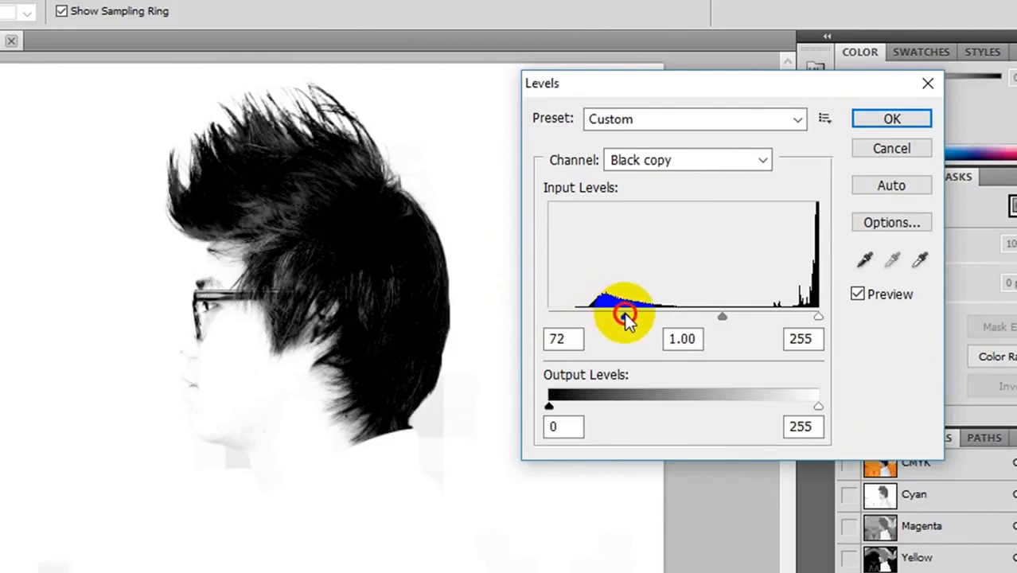
pyautogui.moveTo(625, 315); pyautogui.dragTo(649, 305)
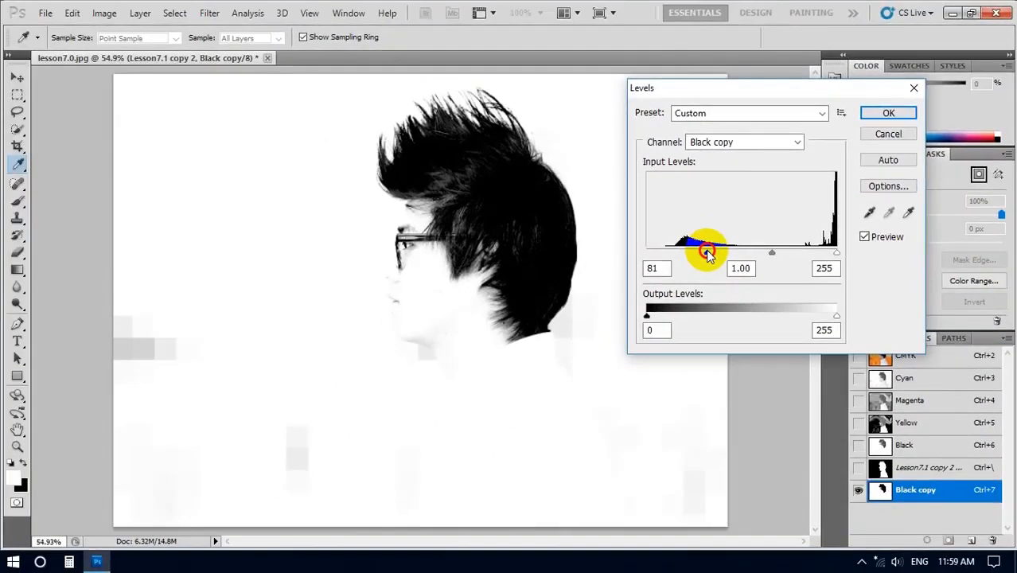
pyautogui.moveTo(706, 250); pyautogui.dragTo(706, 250)
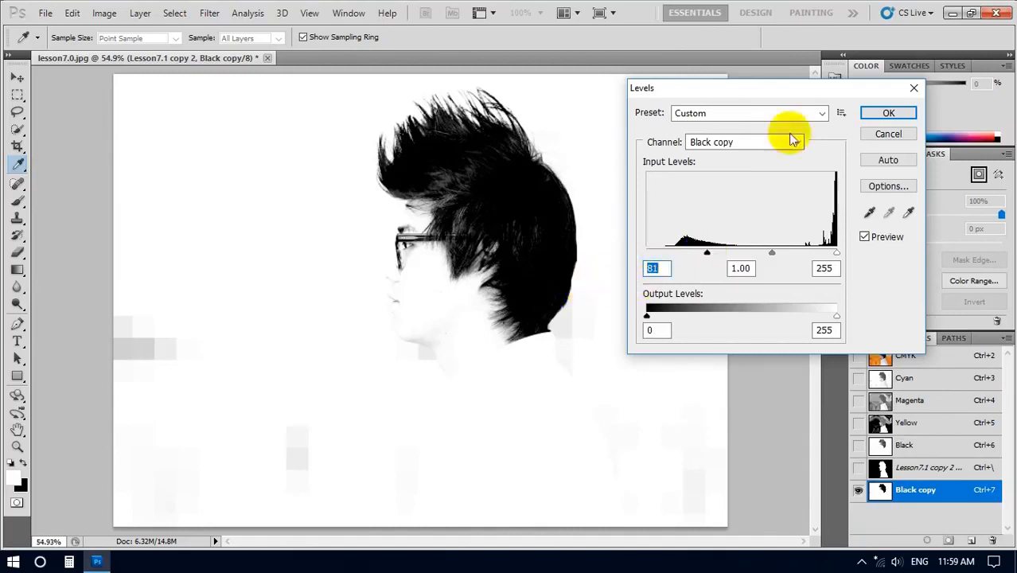
pyautogui.click(885, 117)
pyautogui.press('h')
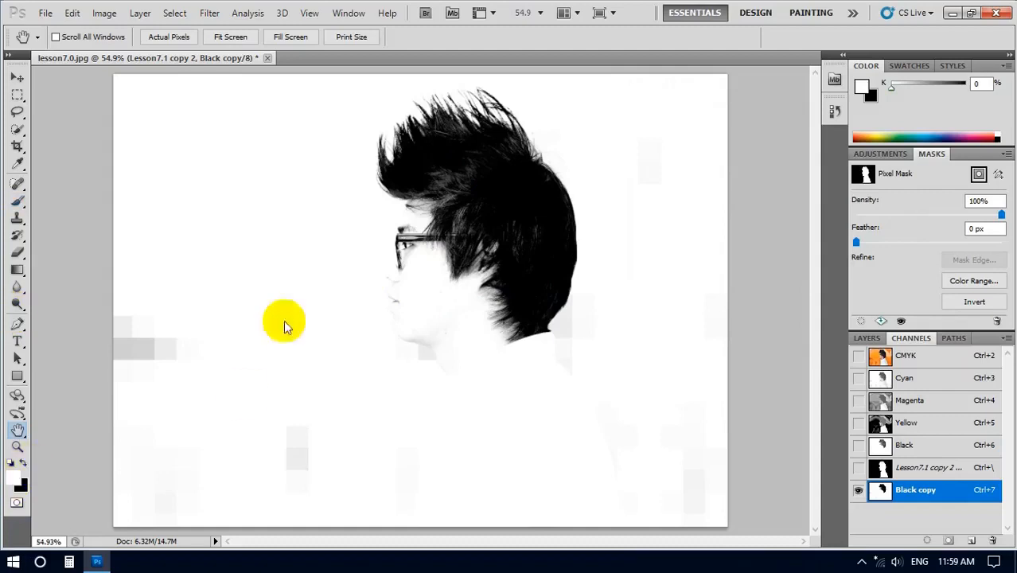
# Paint out the face and glasses in the Black copy channel with a soft white 96 px brush
pyautogui.click(25, 461)
pyautogui.click(24, 462)
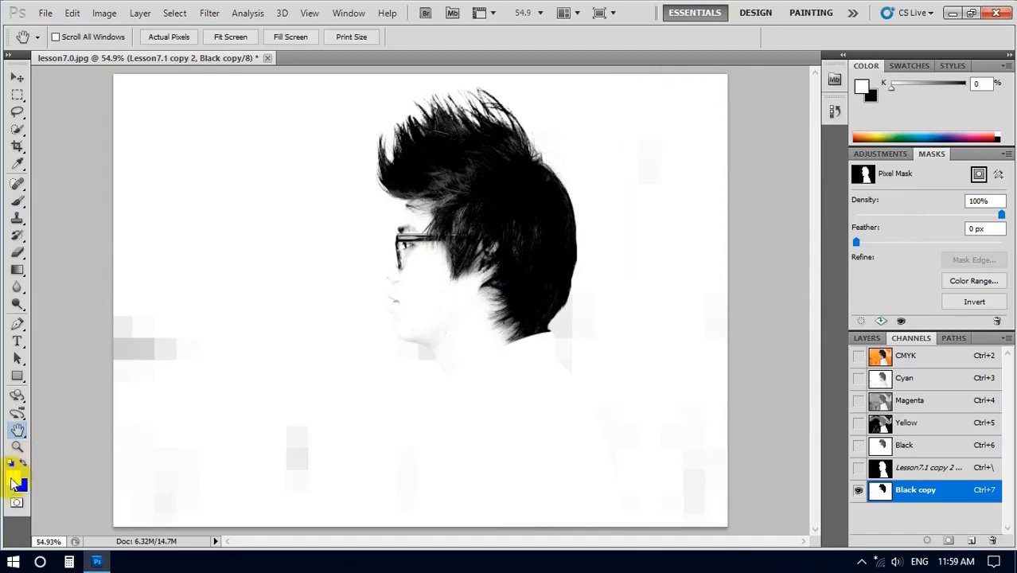
pyautogui.click(20, 205)
pyautogui.click(82, 201)
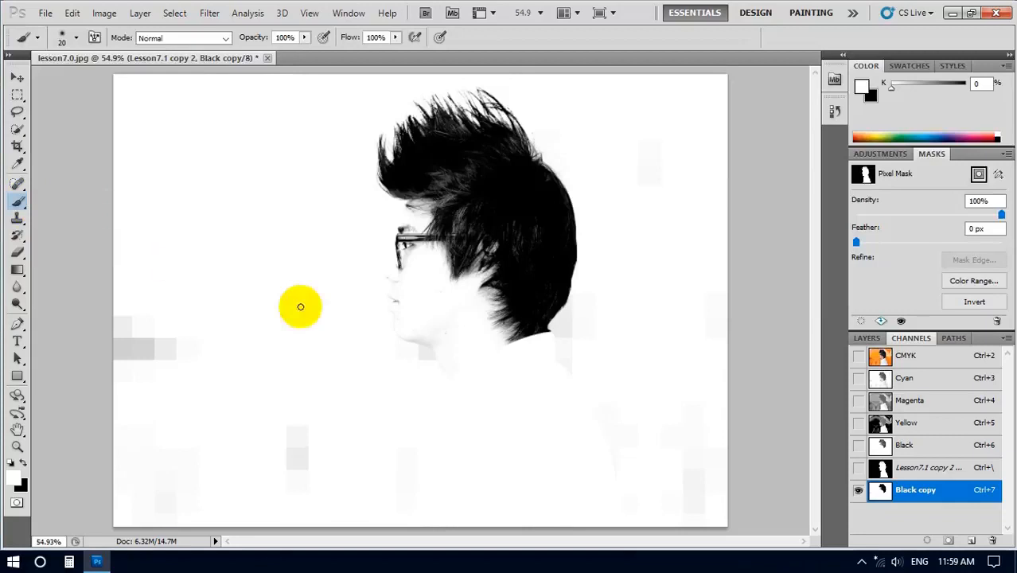
pyautogui.click(76, 40)
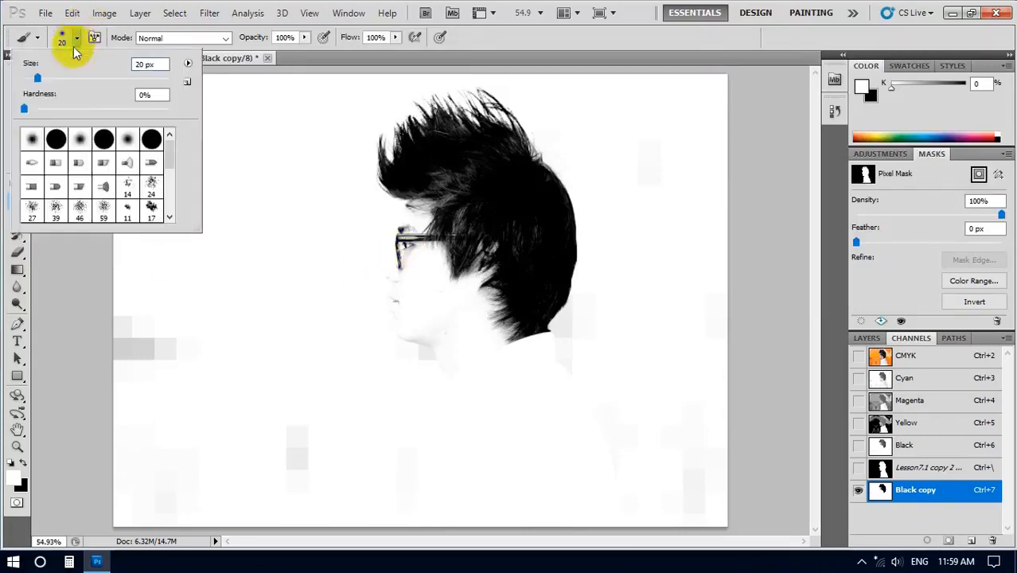
pyautogui.moveTo(39, 78); pyautogui.dragTo(92, 78)
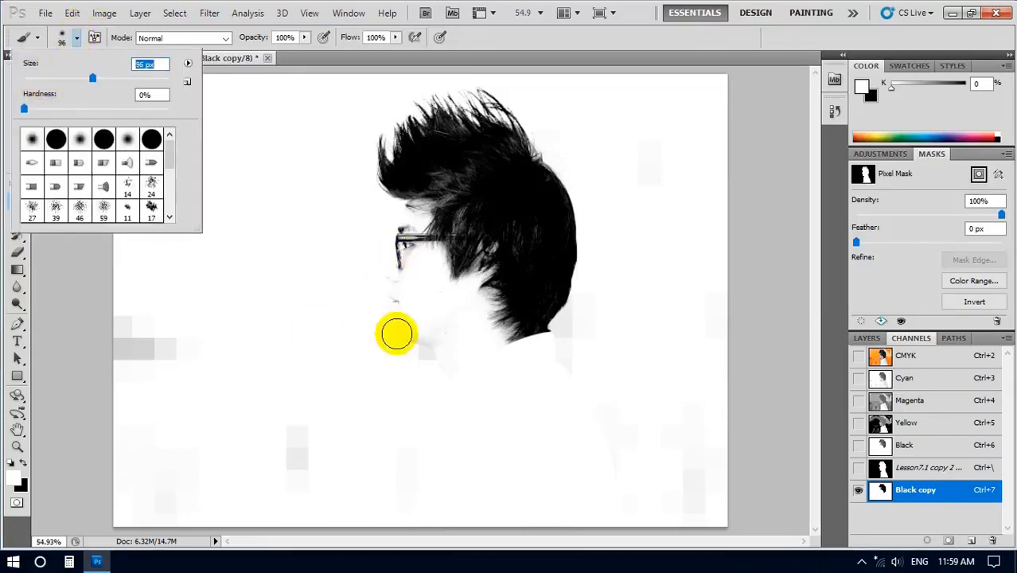
pyautogui.click(347, 246)
pyautogui.moveTo(363, 229)
pyautogui.mouseDown()
pyautogui.moveTo(383, 256)
pyautogui.moveTo(391, 243)
pyautogui.moveTo(413, 251)
pyautogui.moveTo(398, 241)
pyautogui.moveTo(399, 286)
pyautogui.moveTo(386, 247)
pyautogui.moveTo(394, 348)
pyautogui.moveTo(374, 315)
pyautogui.moveTo(435, 374)
pyautogui.moveTo(409, 340)
pyautogui.moveTo(397, 294)
pyautogui.moveTo(398, 233)
pyautogui.moveTo(412, 238)
pyautogui.moveTo(411, 248)
pyautogui.moveTo(401, 222)
pyautogui.moveTo(405, 261)
pyautogui.moveTo(392, 242)
pyautogui.moveTo(441, 372)
pyautogui.moveTo(440, 331)
pyautogui.moveTo(414, 323)
pyautogui.moveTo(426, 335)
pyautogui.moveTo(406, 285)
pyautogui.moveTo(395, 340)
pyautogui.moveTo(363, 253)
pyautogui.moveTo(291, 352)
pyautogui.moveTo(276, 267)
pyautogui.moveTo(316, 336)
pyautogui.moveTo(323, 317)
pyautogui.moveTo(306, 352)
pyautogui.mouseUp()
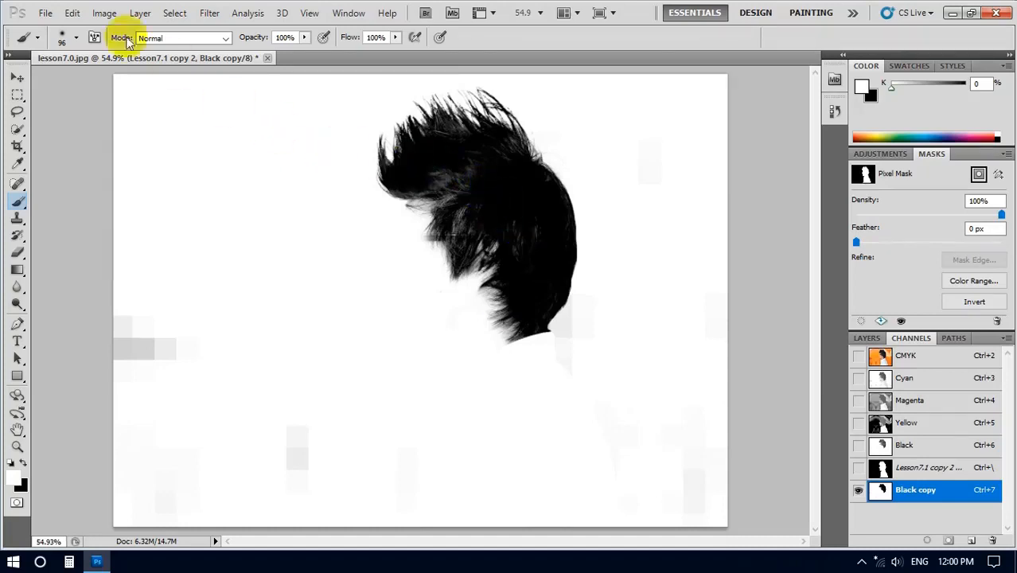
# Invert the Black copy channel and load it as a selection of the hair
pyautogui.click(102, 14)
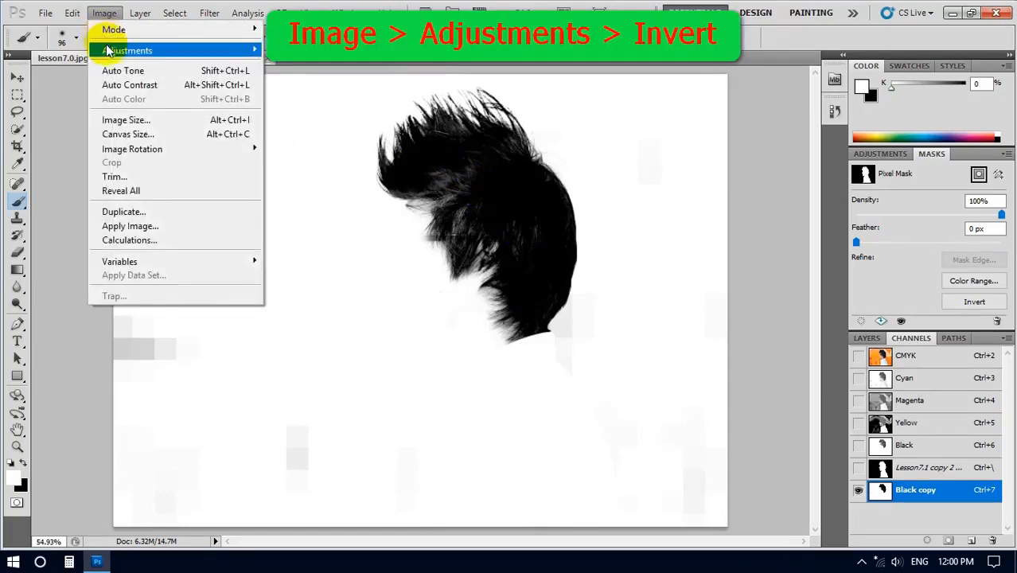
pyautogui.moveTo(102, 47)
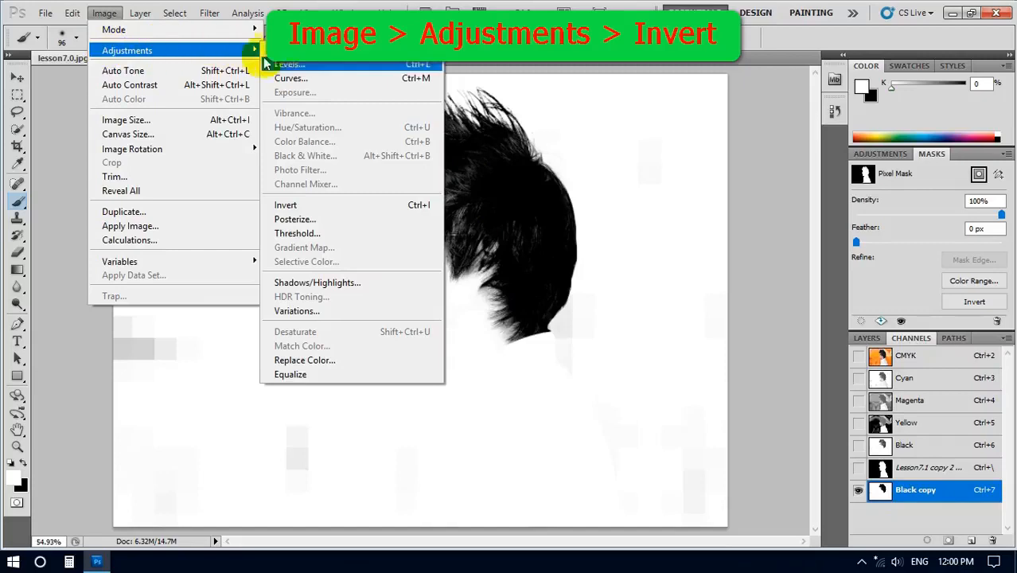
pyautogui.click(286, 209)
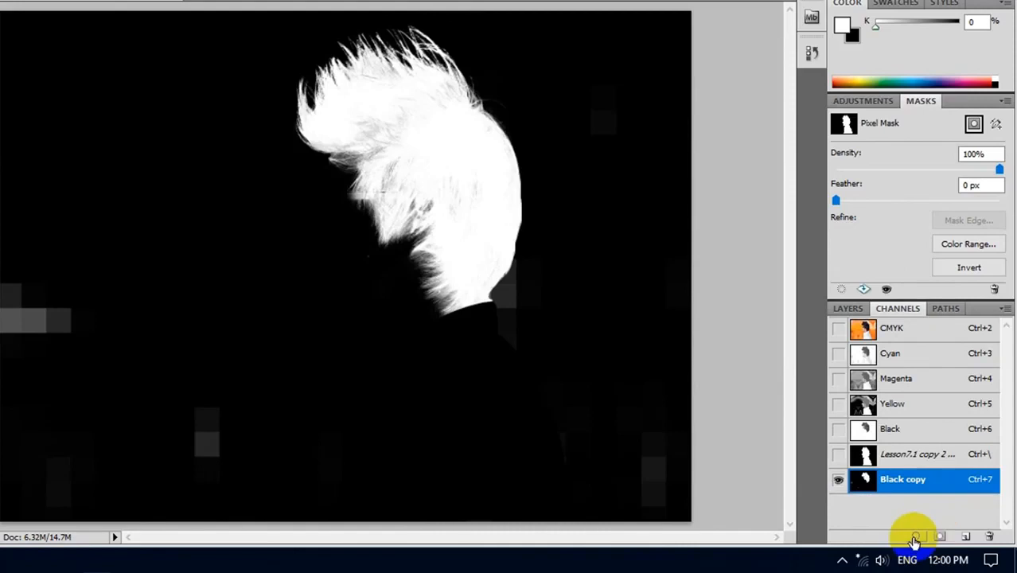
pyautogui.click(914, 540)
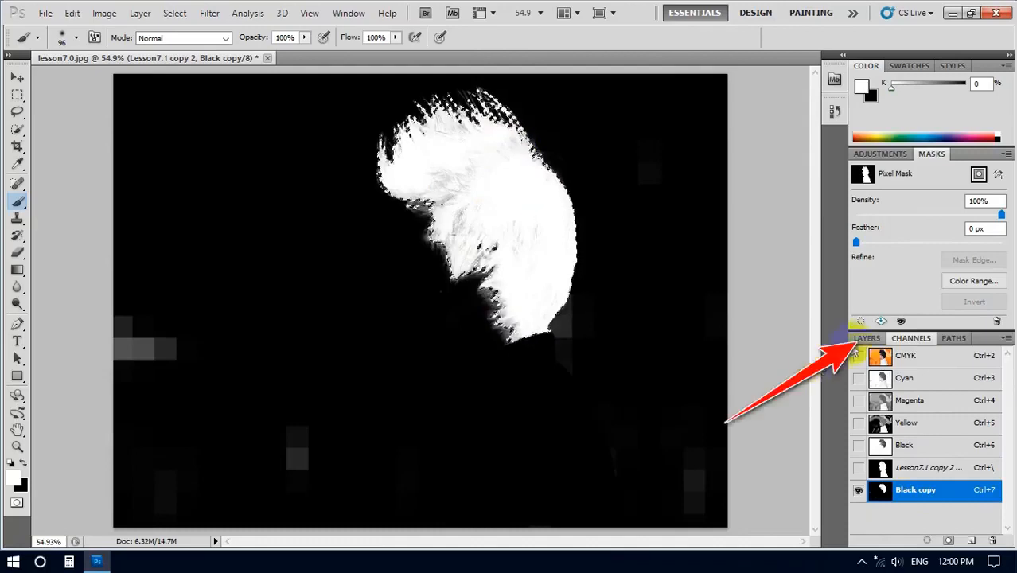
# Make the Lesson7.1 copy 2 layer active and start a Hue/Saturation adjustment on the selected hair with Hue +44
pyautogui.click(866, 338)
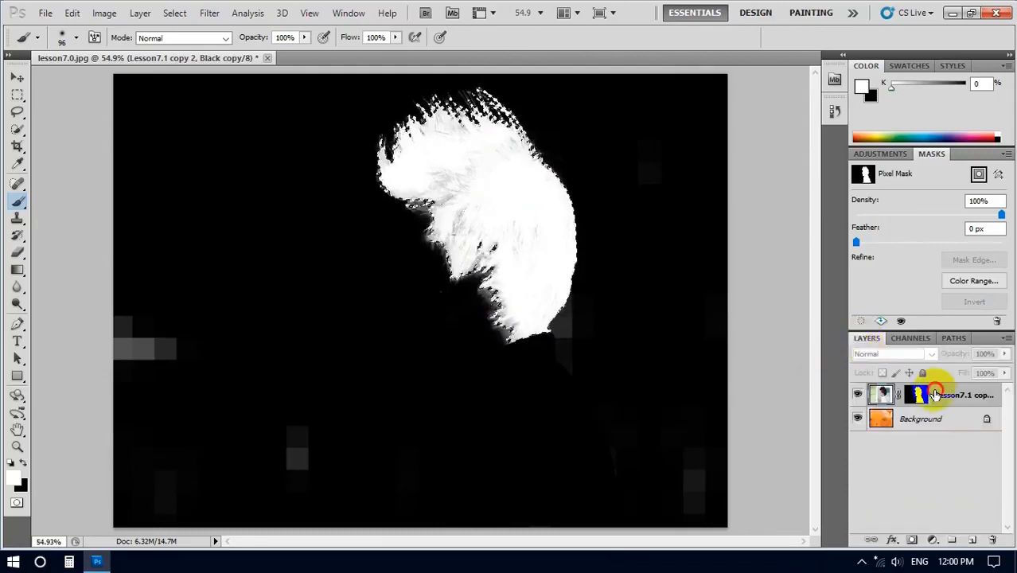
pyautogui.click(935, 395)
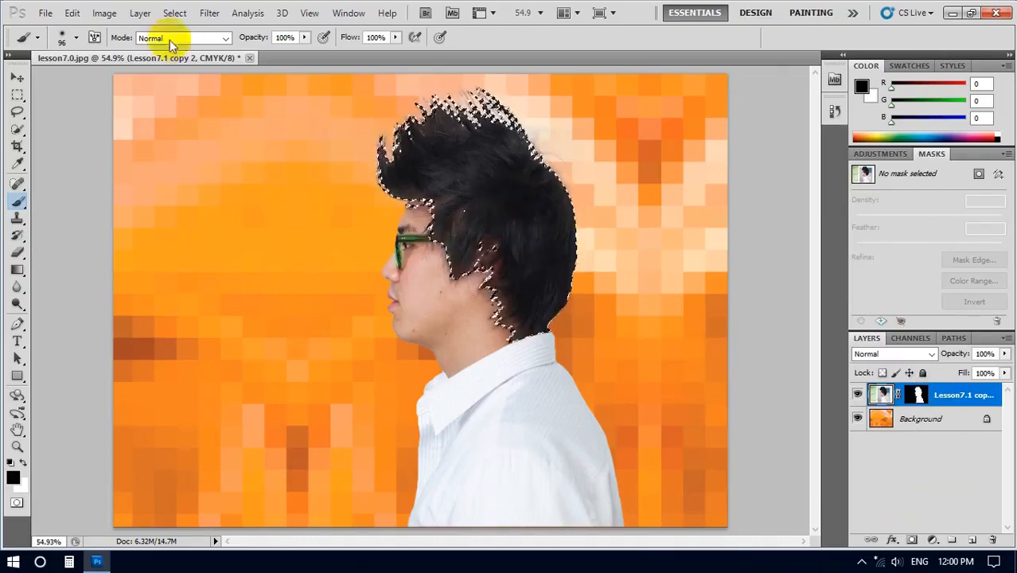
pyautogui.click(116, 19)
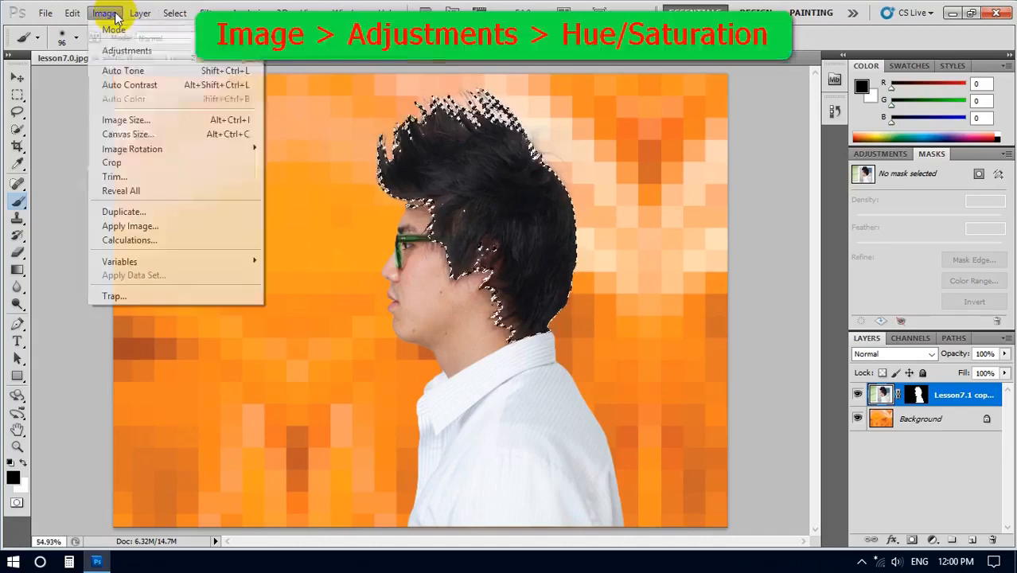
pyautogui.moveTo(134, 56)
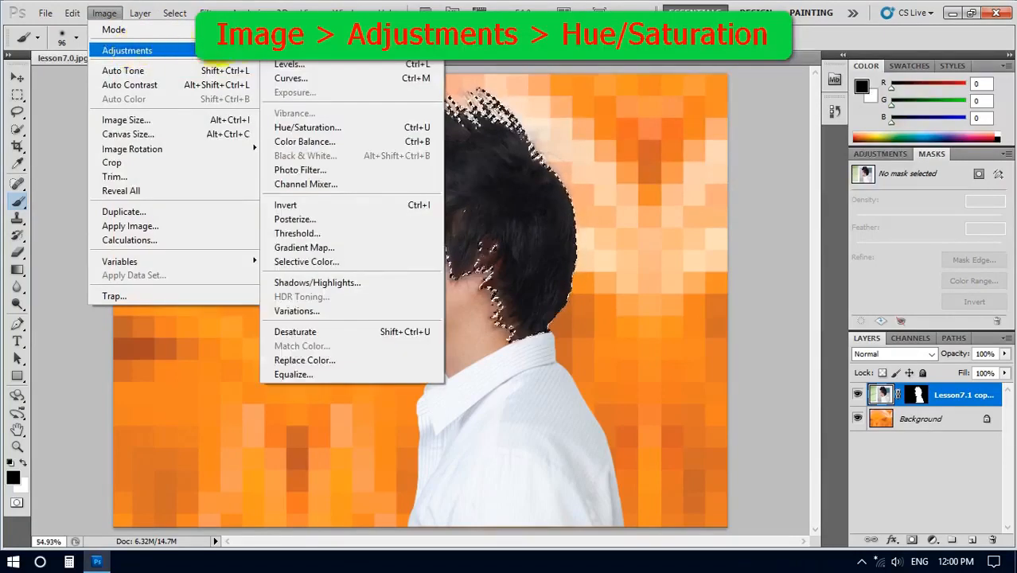
pyautogui.click(302, 128)
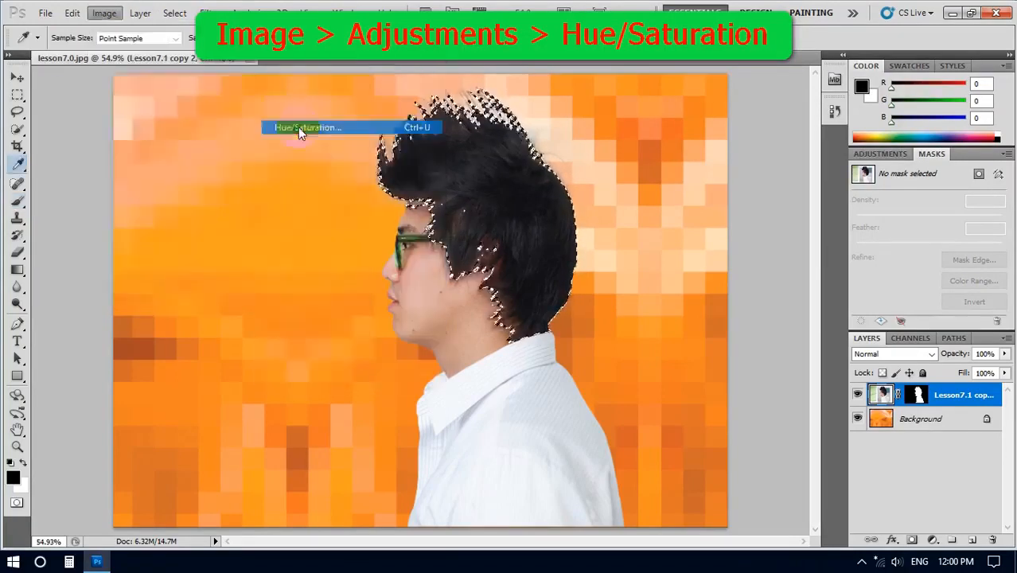
pyautogui.moveTo(223, 99); pyautogui.dragTo(743, 62)
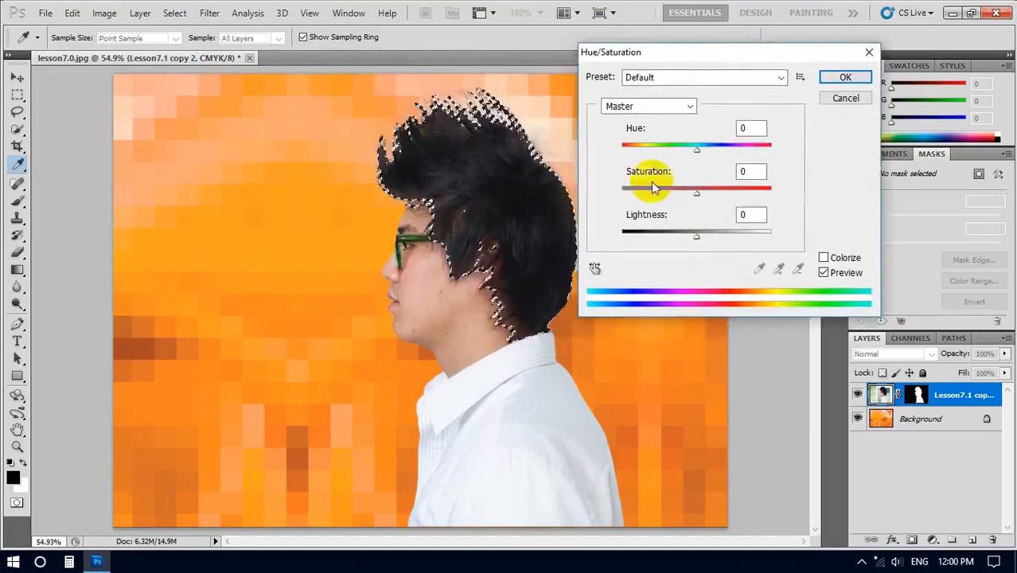
pyautogui.moveTo(697, 154); pyautogui.dragTo(726, 151)
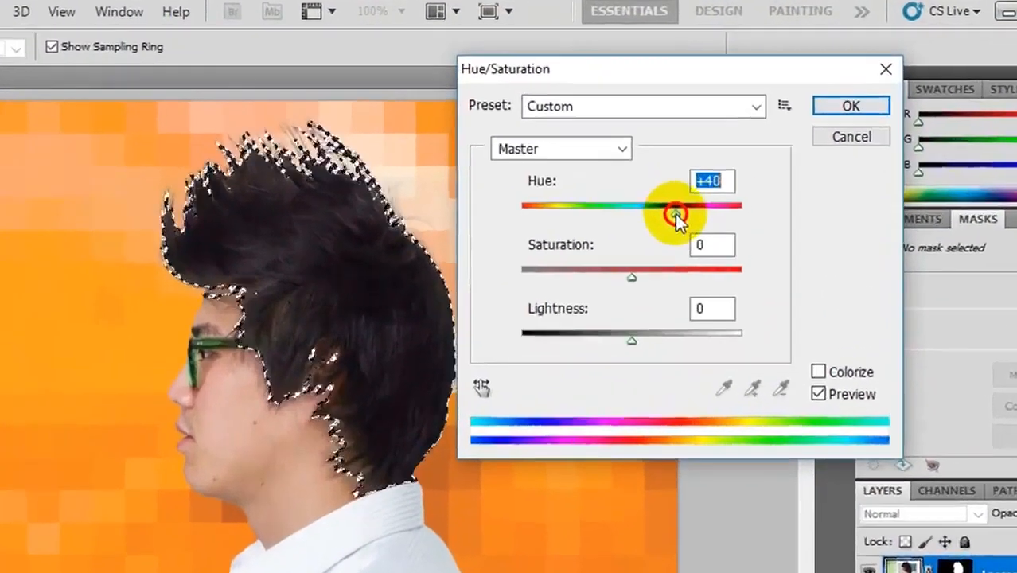
pyautogui.moveTo(674, 214); pyautogui.dragTo(679, 213)
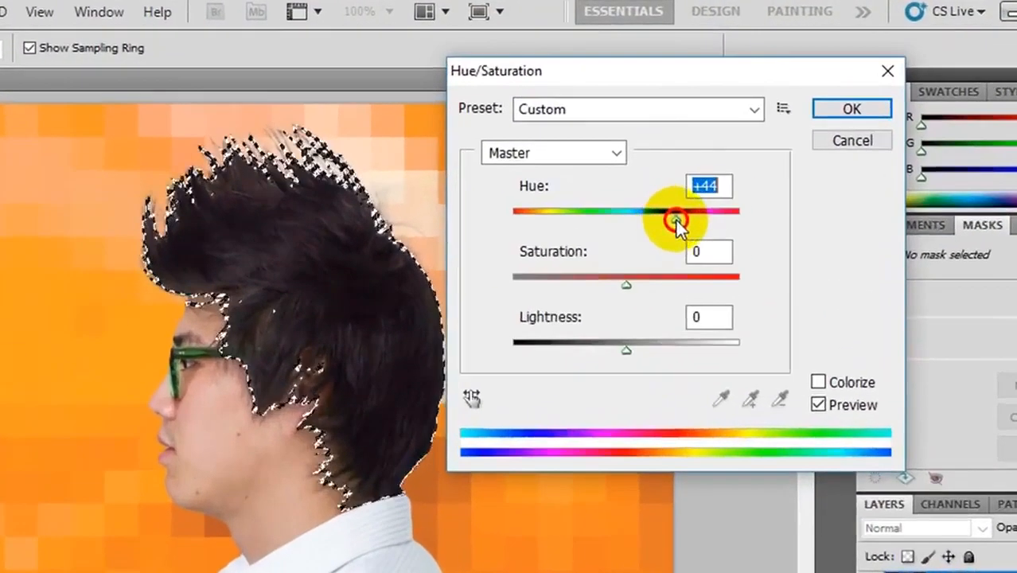
# Apply Hue/Saturation to the selected hair with Hue +50, Saturation -59 and Lightness -89, and deselect the hair
pyautogui.click(629, 274)
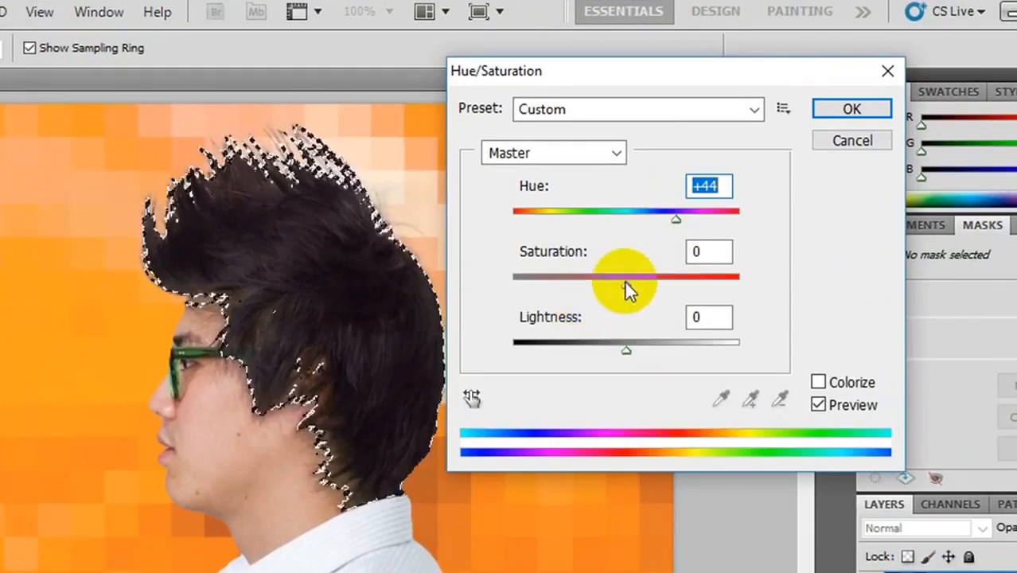
pyautogui.moveTo(626, 284); pyautogui.dragTo(581, 290)
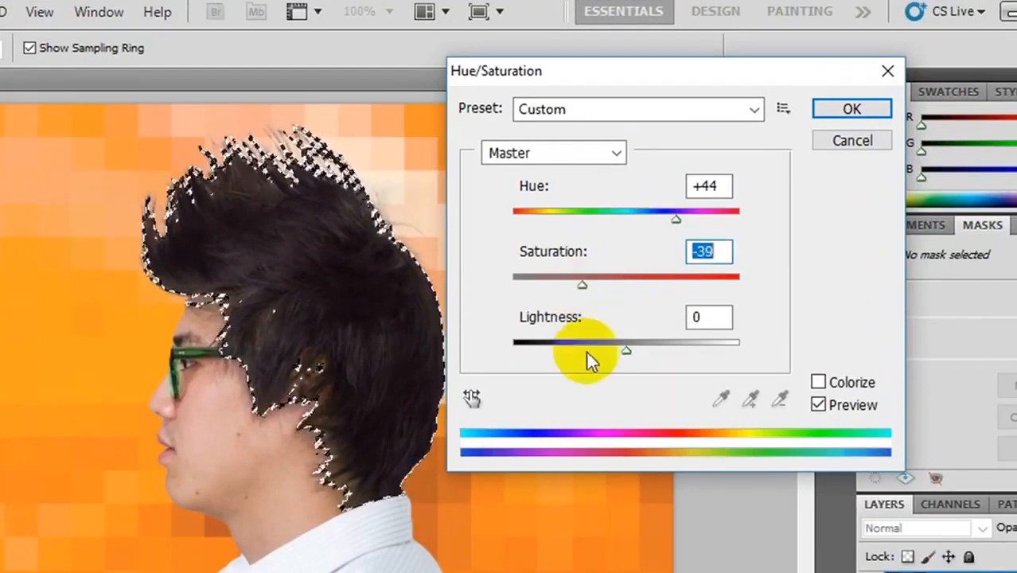
pyautogui.moveTo(625, 350); pyautogui.dragTo(539, 364)
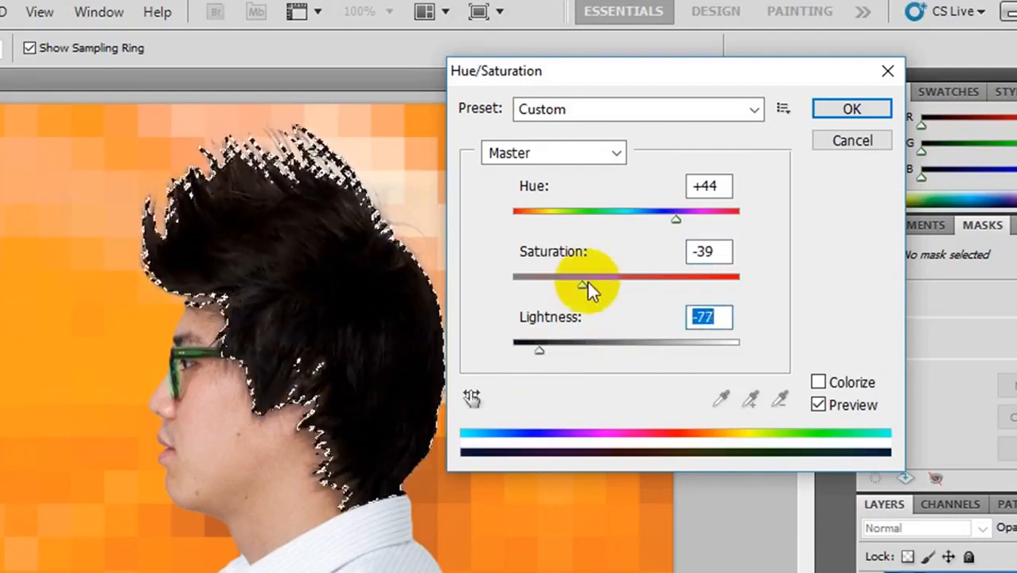
pyautogui.moveTo(581, 284); pyautogui.dragTo(560, 293)
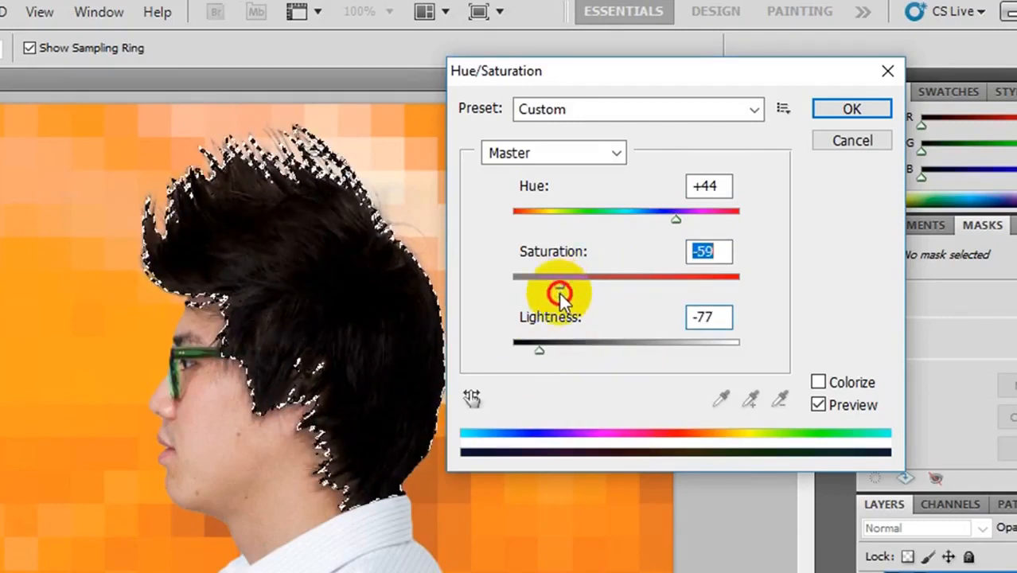
pyautogui.moveTo(540, 351); pyautogui.dragTo(526, 350)
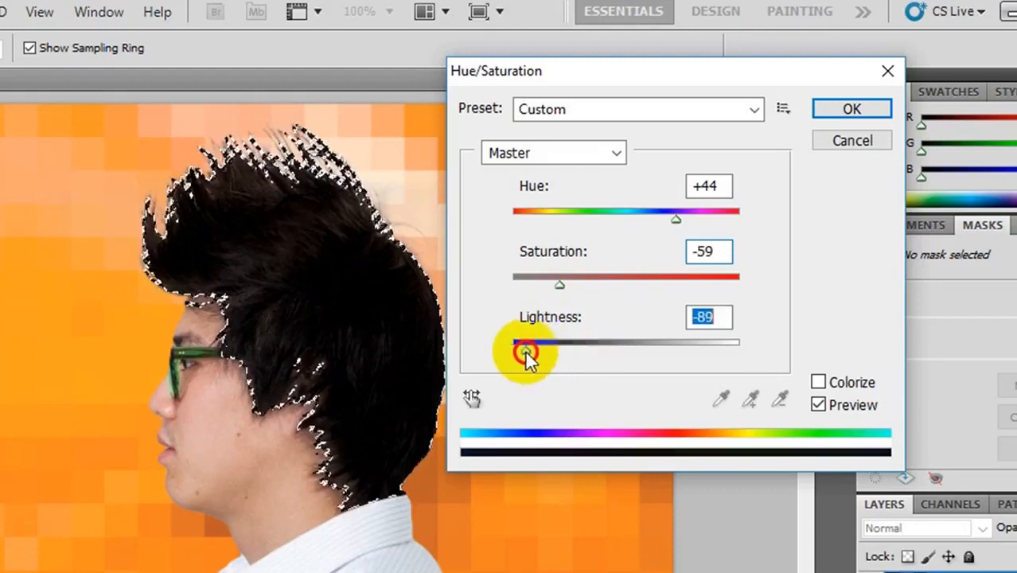
pyautogui.click(674, 218)
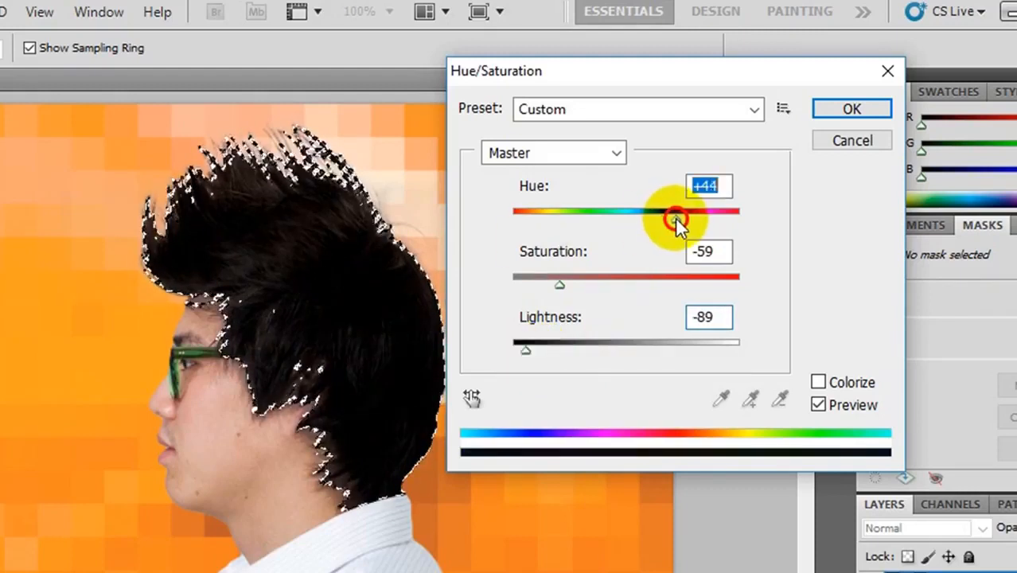
pyautogui.moveTo(675, 217); pyautogui.dragTo(679, 218)
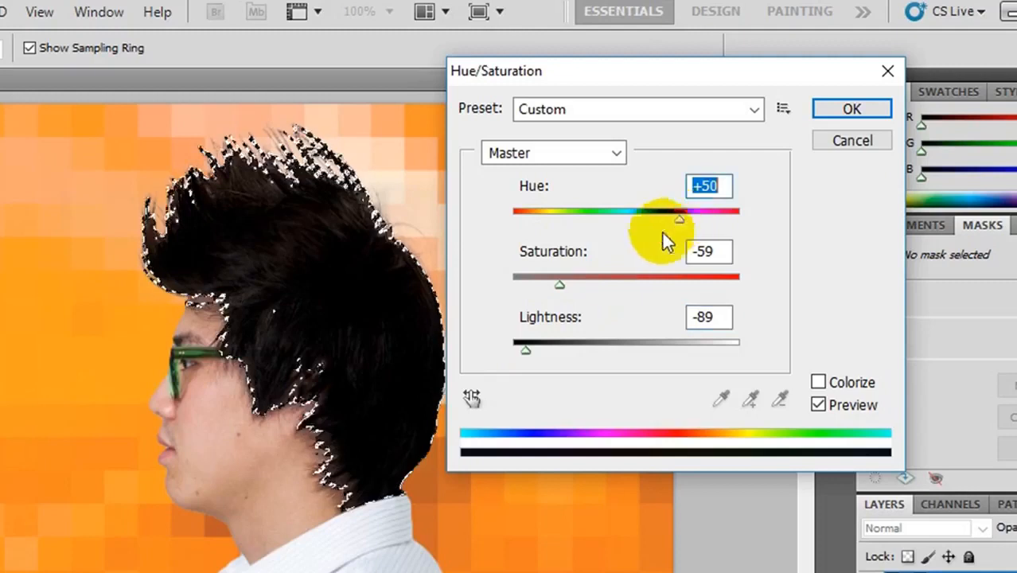
pyautogui.click(843, 111)
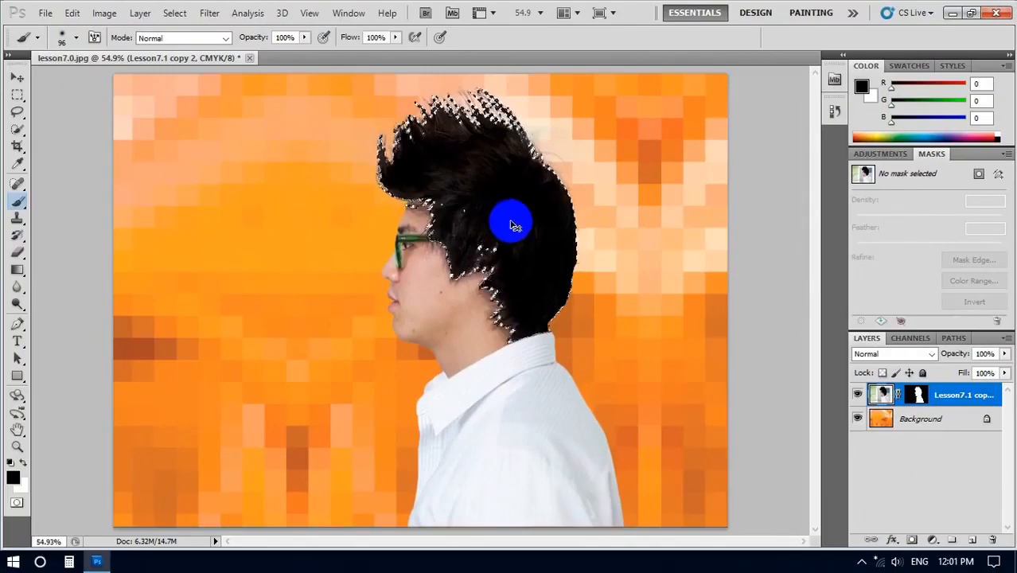
pyautogui.hotkey('ctrl', 'd')
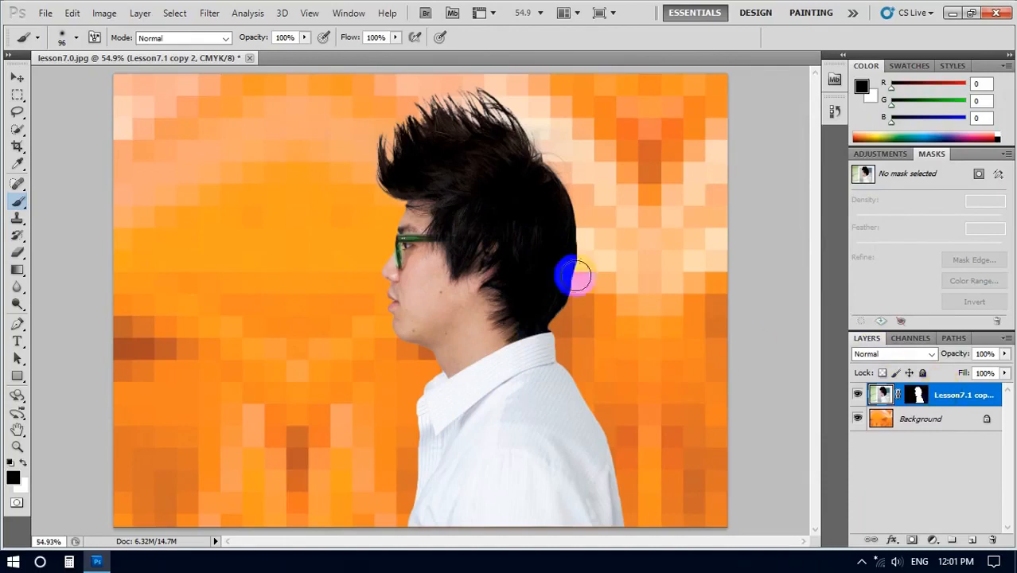
# Start Puppet Warp on the man's layer and place pins along the front edge of the shirt up to the collar
pyautogui.click(75, 14)
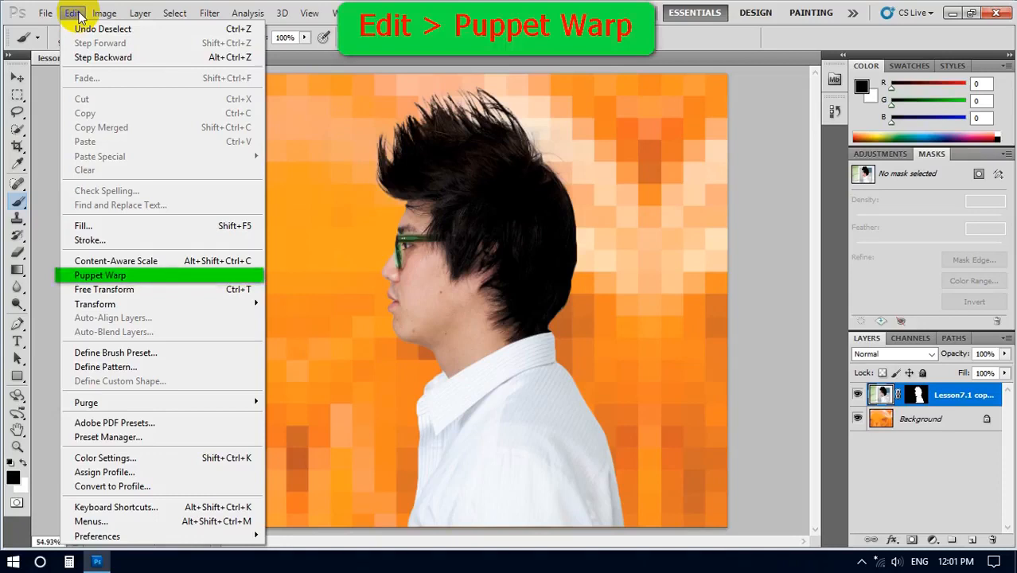
pyautogui.click(103, 275)
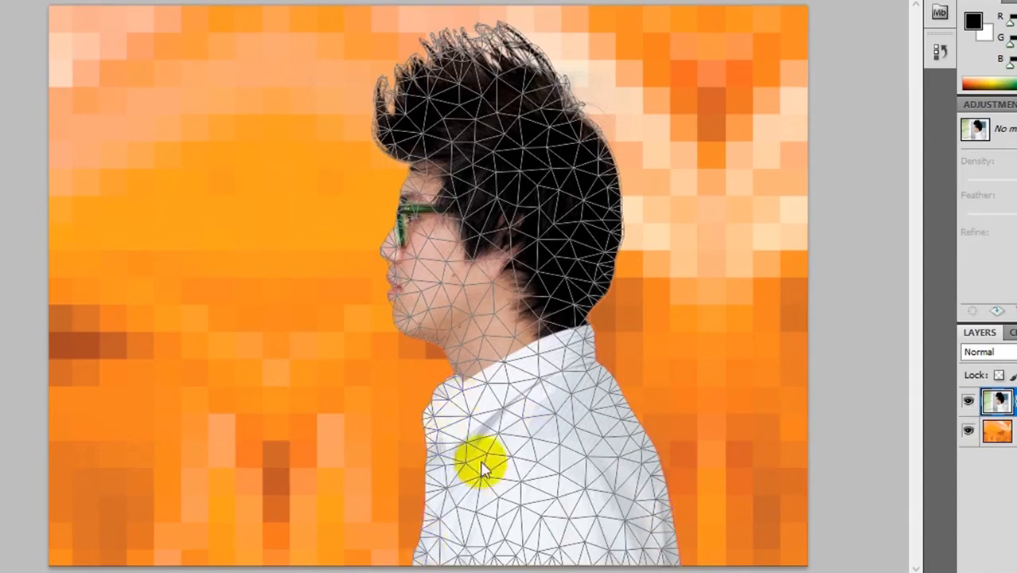
pyautogui.click(414, 554)
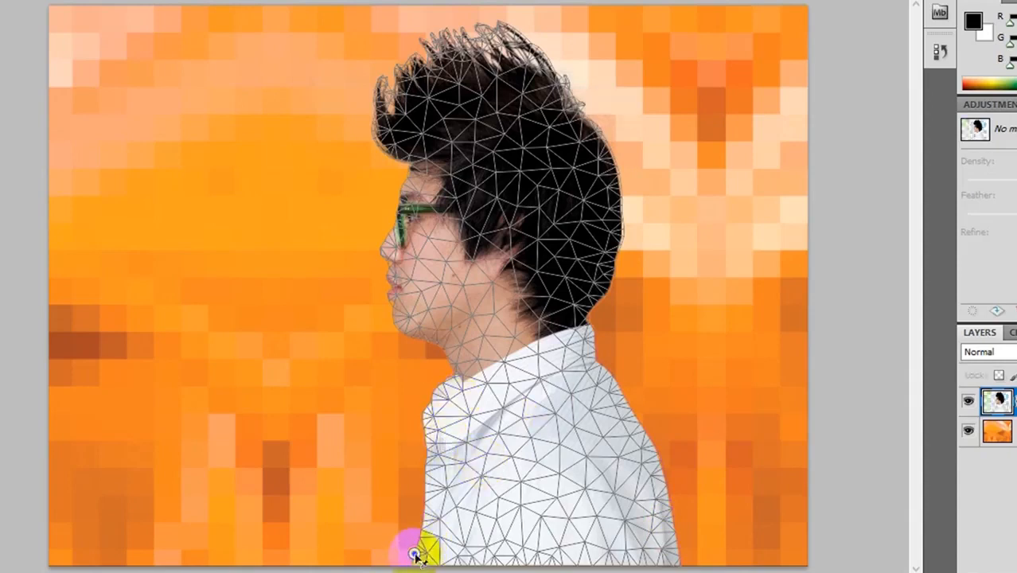
pyautogui.click(423, 510)
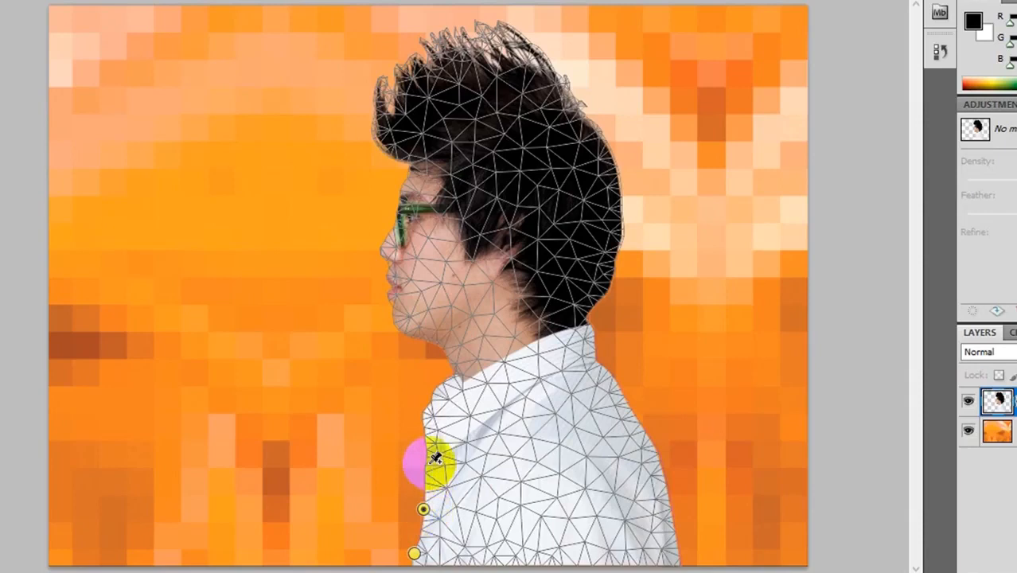
pyautogui.click(428, 460)
pyautogui.click(426, 411)
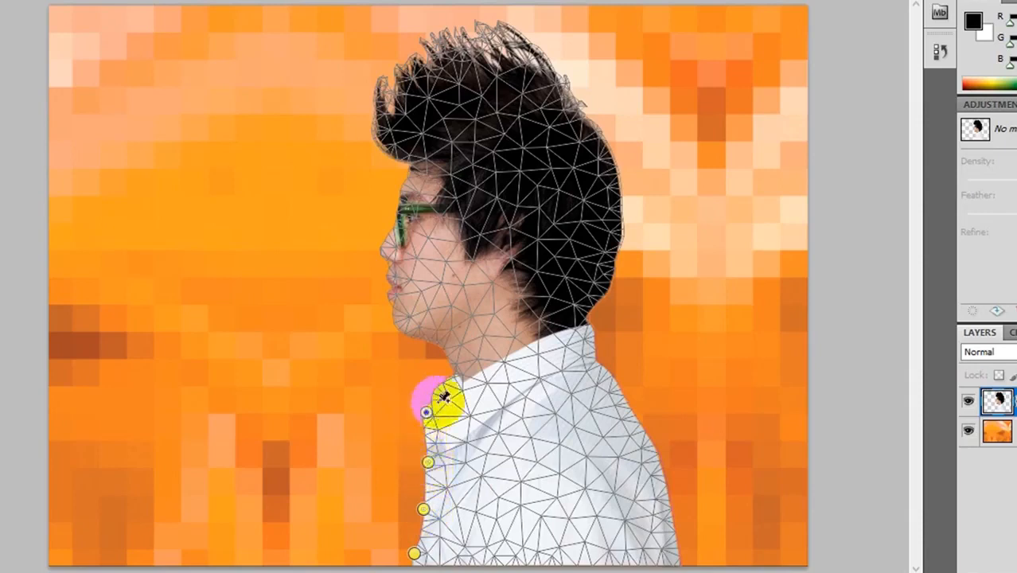
# Place Puppet Warp pins along the back edge of the shirt from the hem up to the shoulder below the collar
pyautogui.click(671, 549)
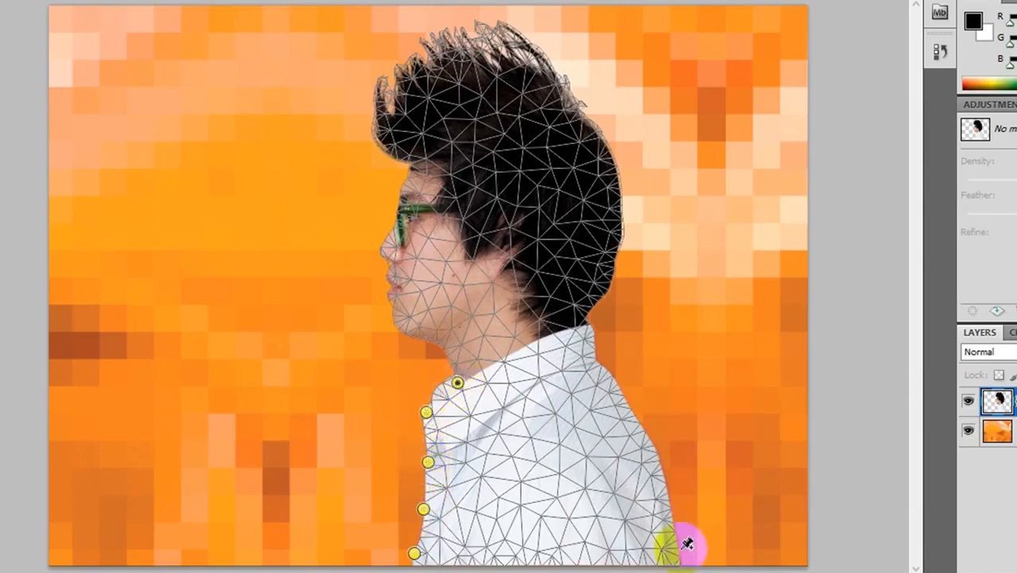
pyautogui.click(677, 511)
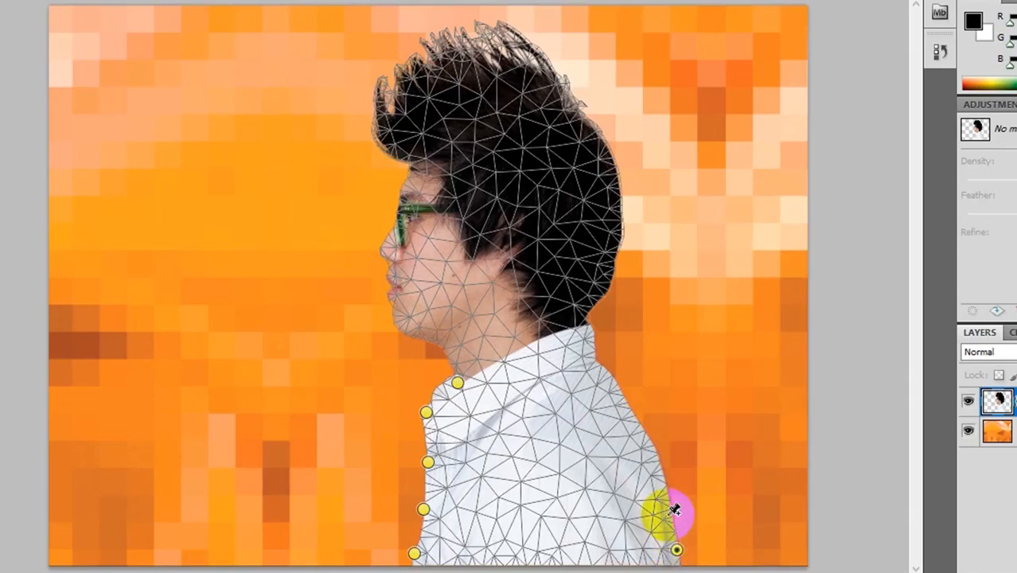
pyautogui.click(663, 460)
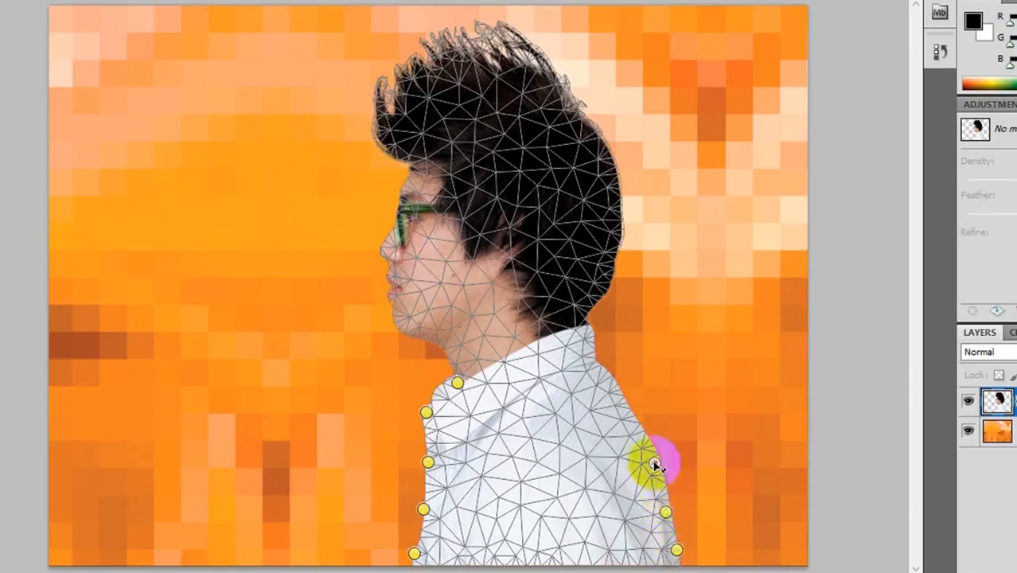
pyautogui.click(643, 421)
pyautogui.click(625, 389)
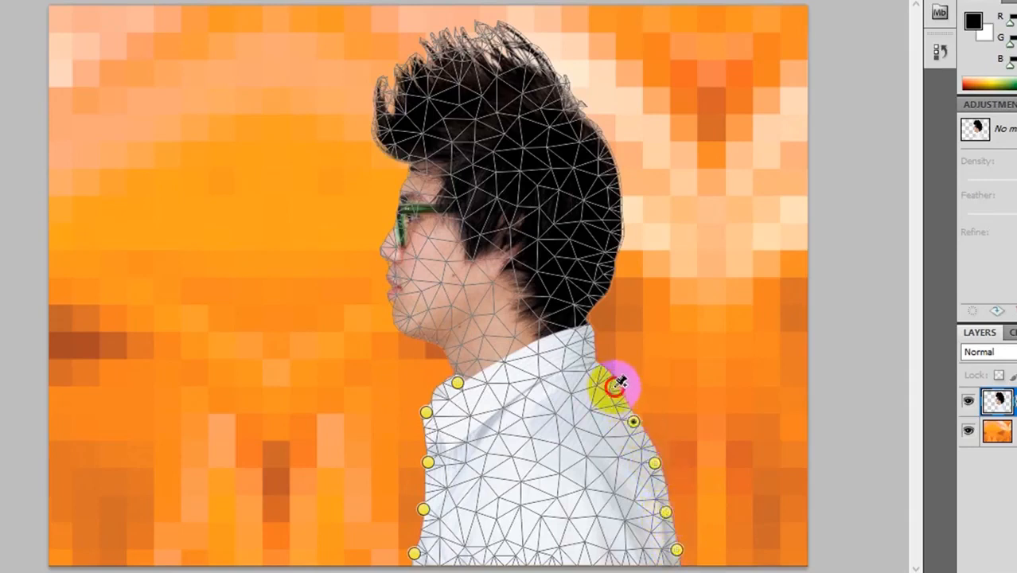
pyautogui.click(605, 355)
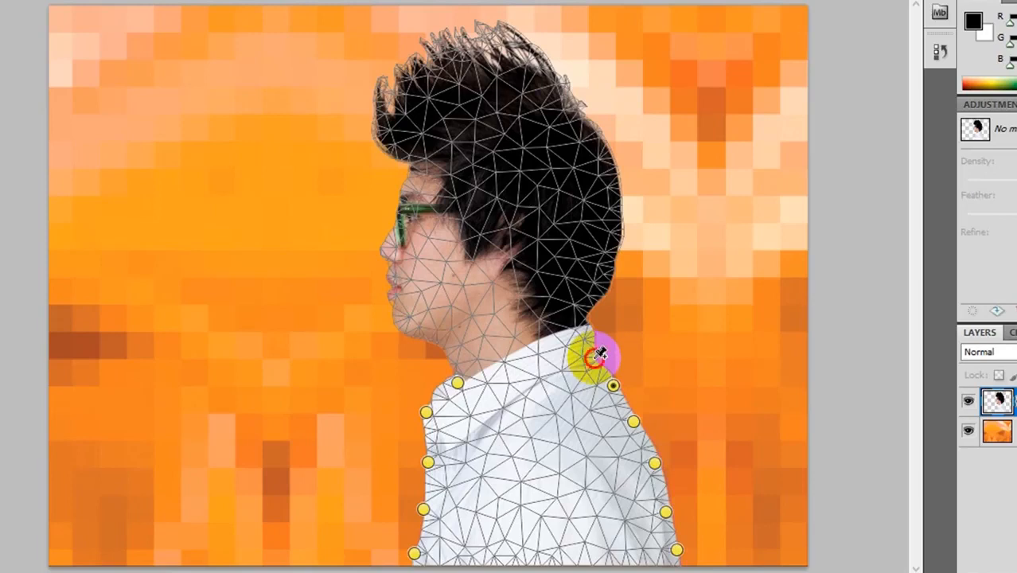
# Pin the collar's middle and the nape, rotate the nape pin to 122° to tilt the head back, and apply the Puppet Warp
pyautogui.click(541, 356)
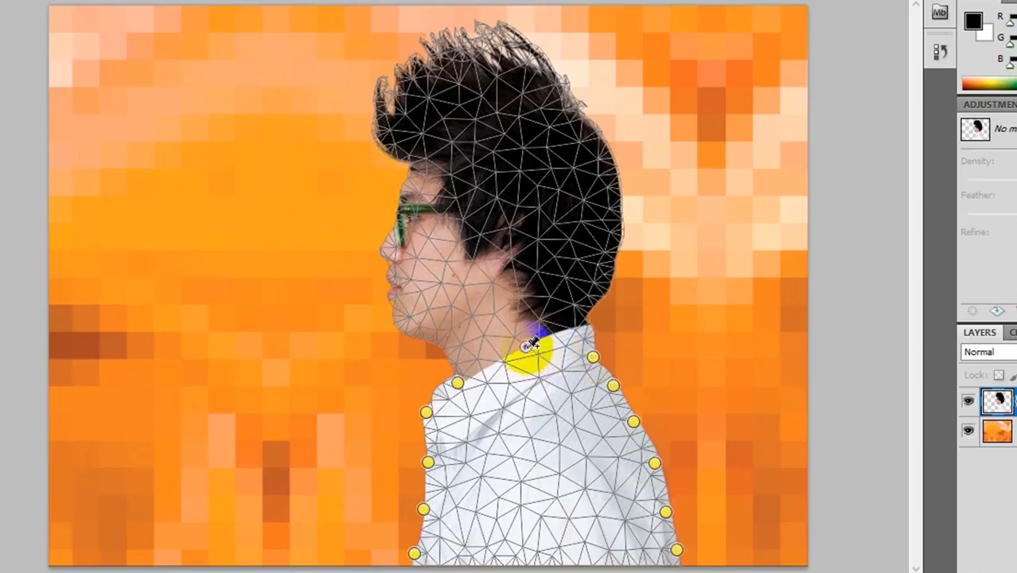
pyautogui.click(597, 320)
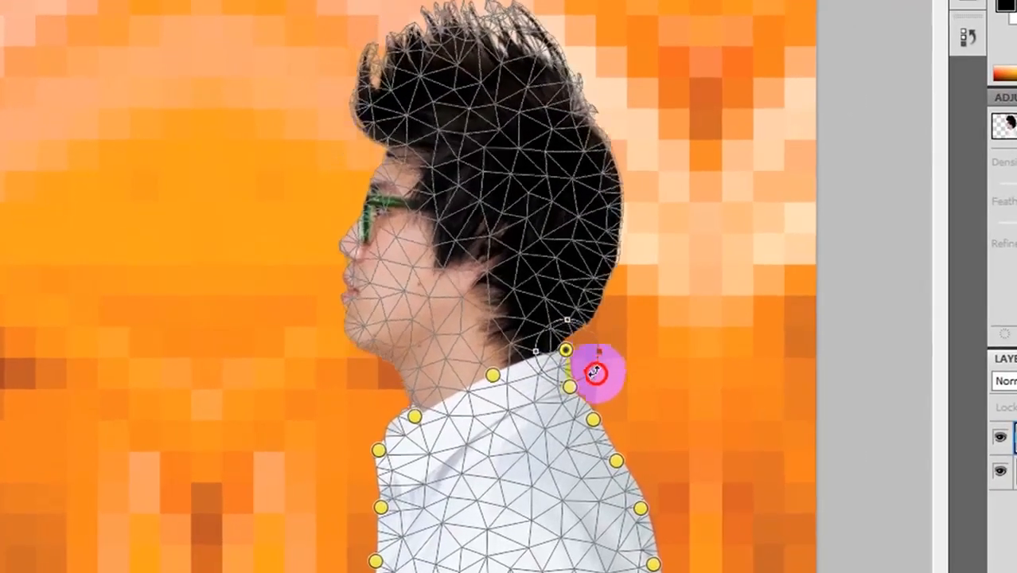
pyautogui.moveTo(570, 342); pyautogui.dragTo(538, 411)
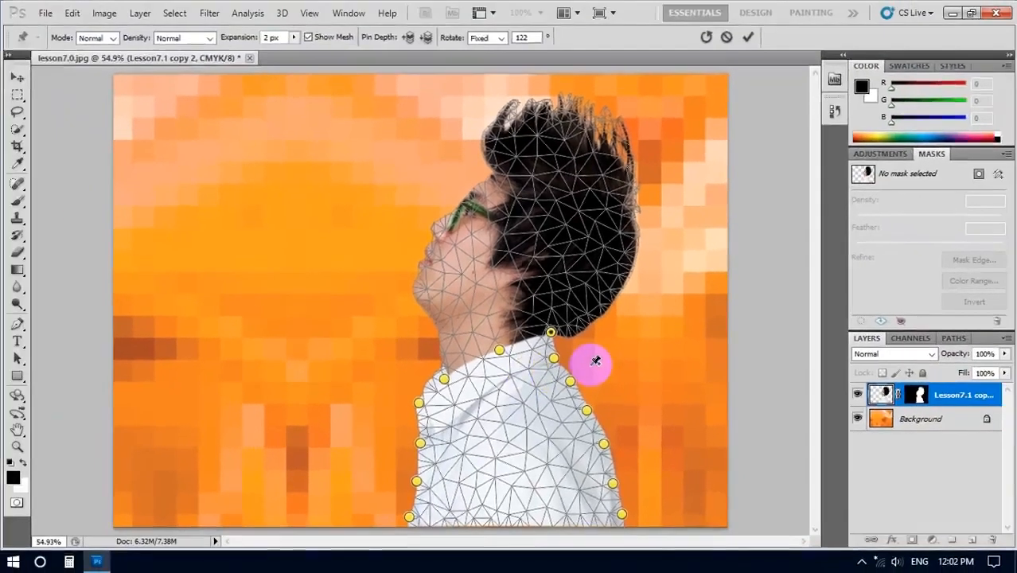
pyautogui.press('Return')
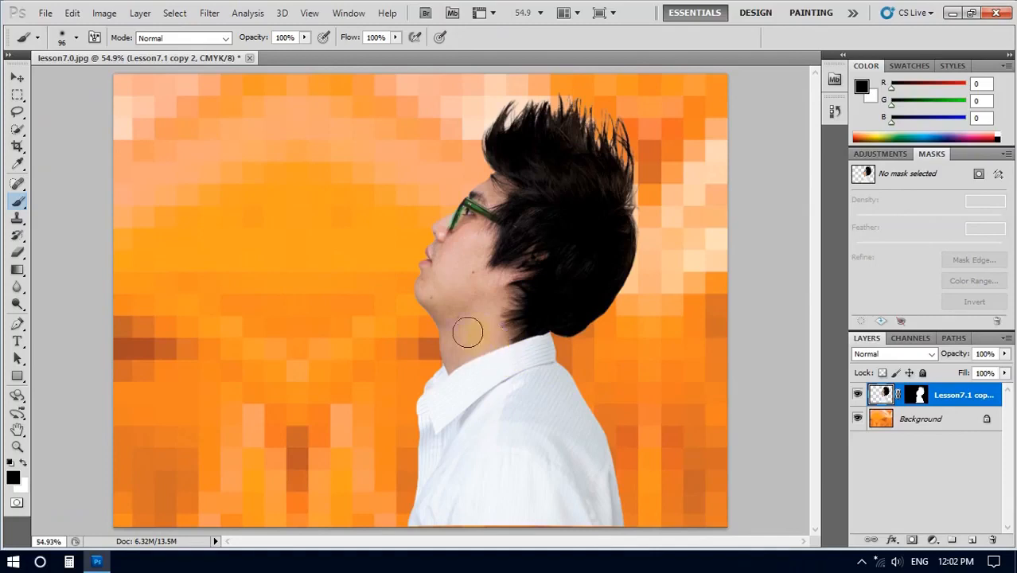
# Save the document as lesson7 in Photoshop PSD format in the lesson 7 folder with Maximize Compatibility, and minimize the program window
pyautogui.click(39, 14)
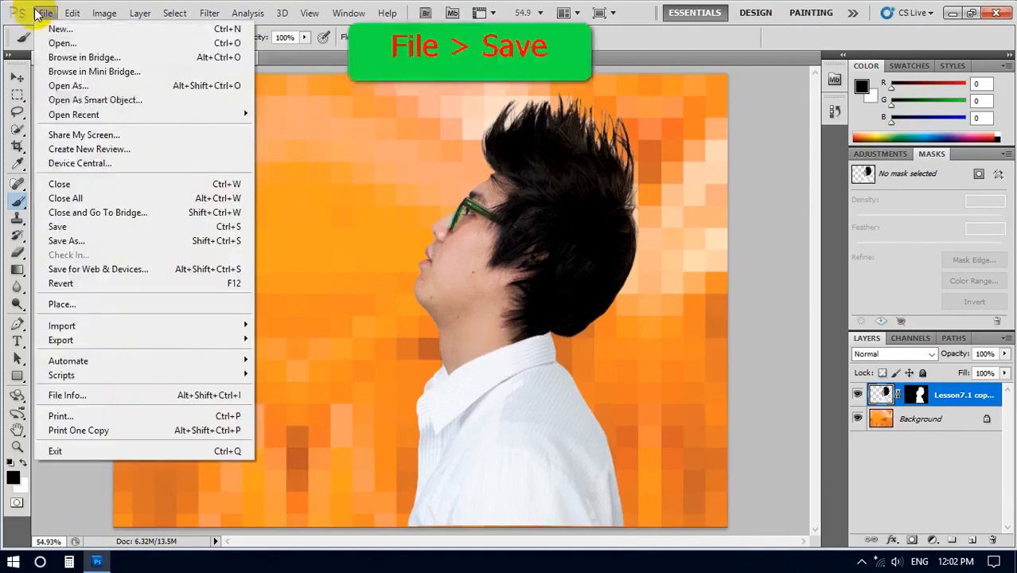
pyautogui.click(60, 231)
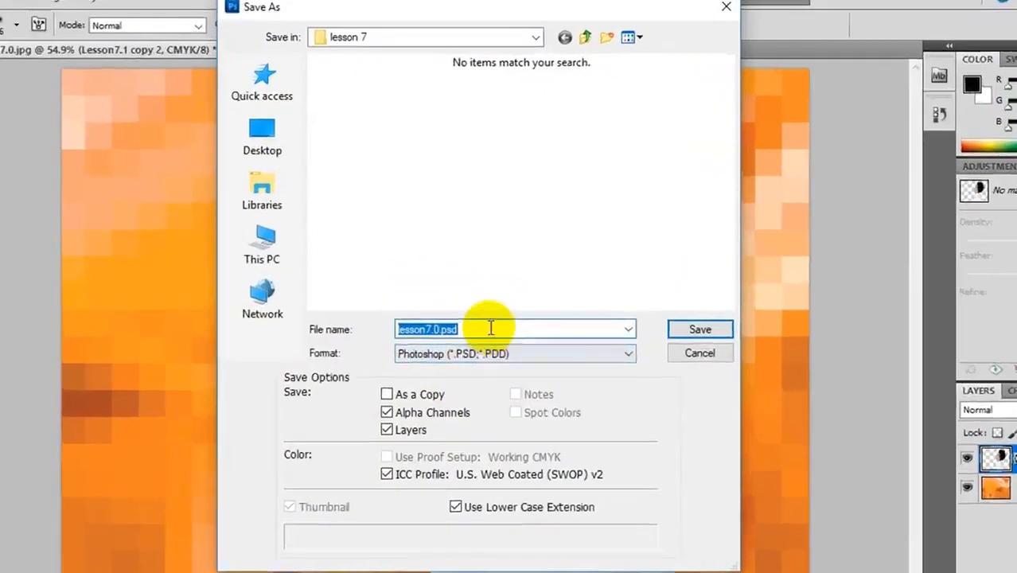
pyautogui.click(465, 287)
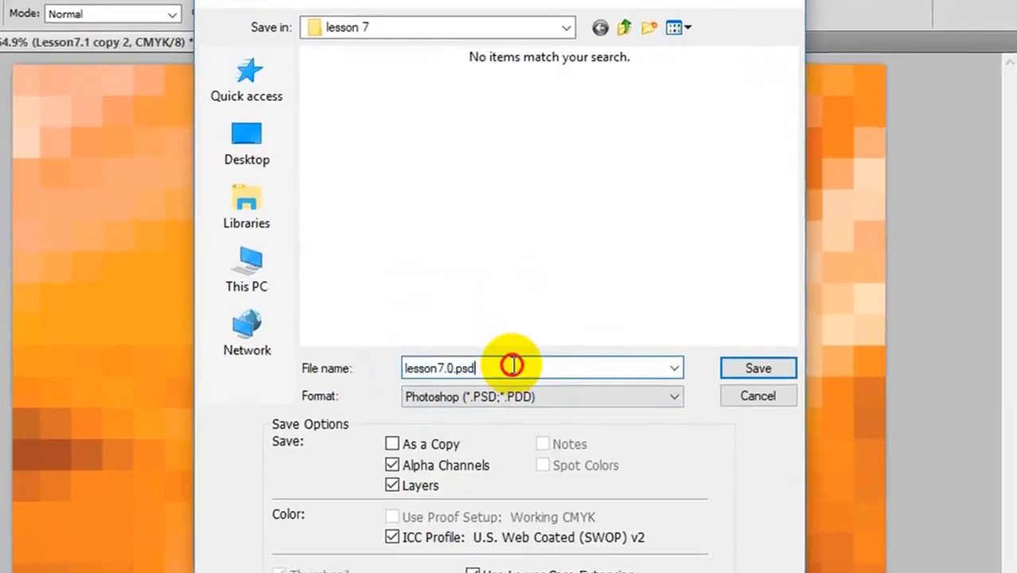
pyautogui.moveTo(511, 364); pyautogui.dragTo(383, 382)
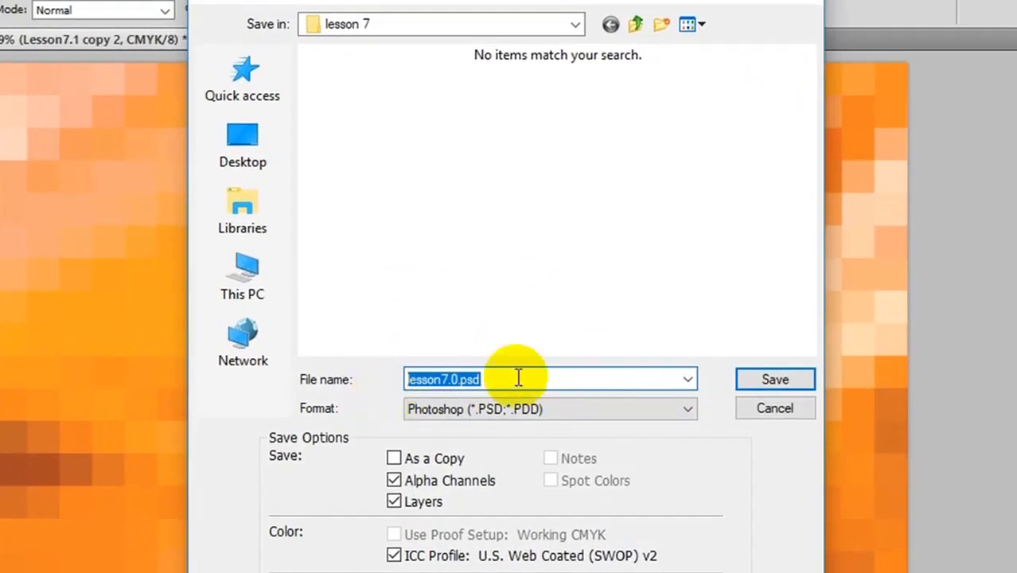
pyautogui.write('le')
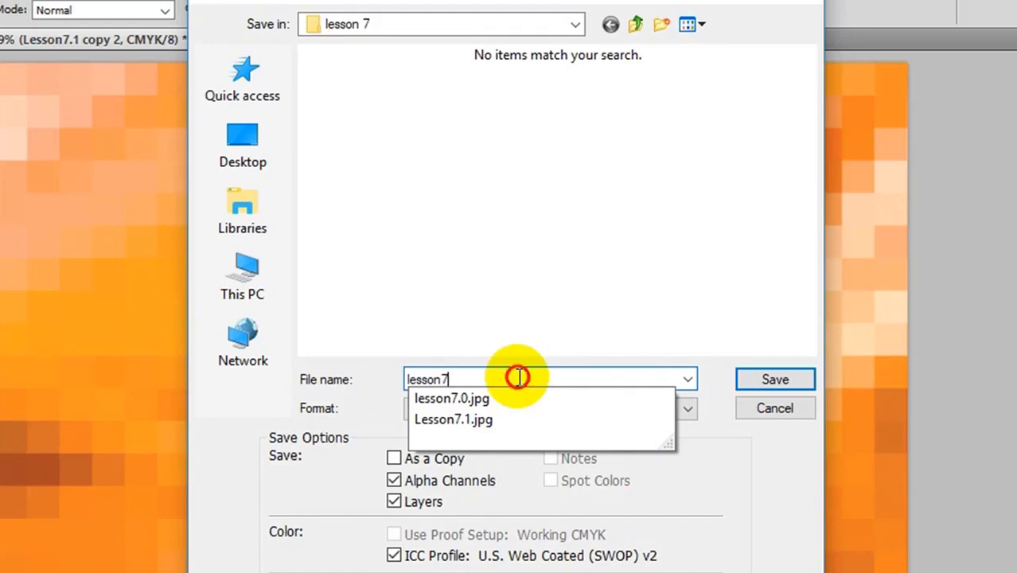
pyautogui.click(689, 410)
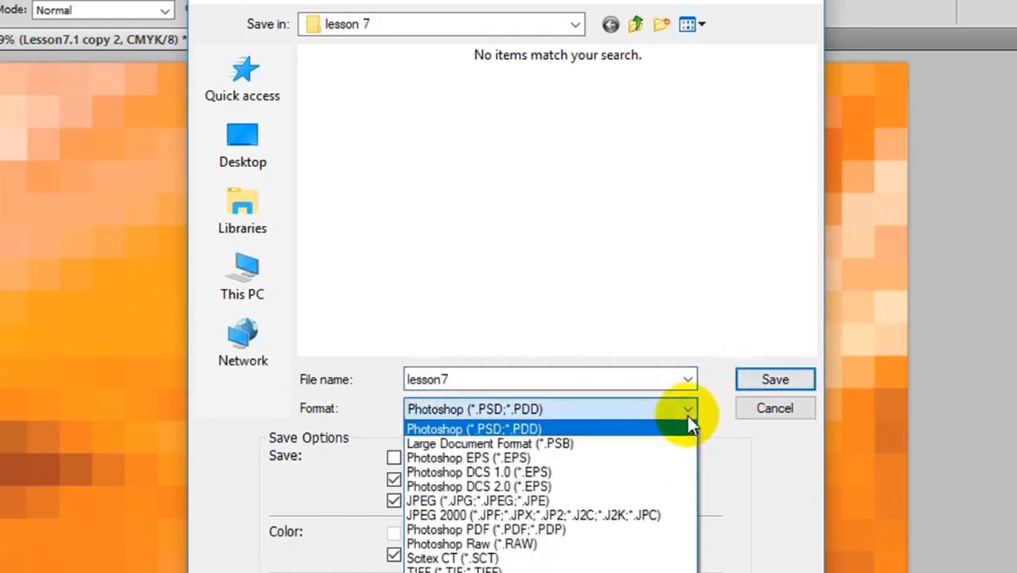
pyautogui.click(516, 422)
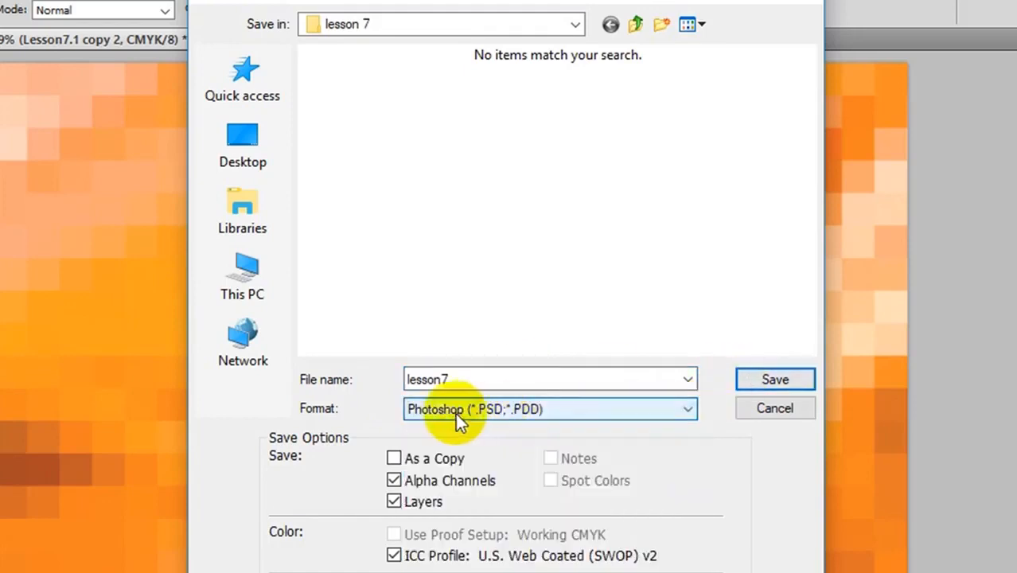
pyautogui.click(788, 382)
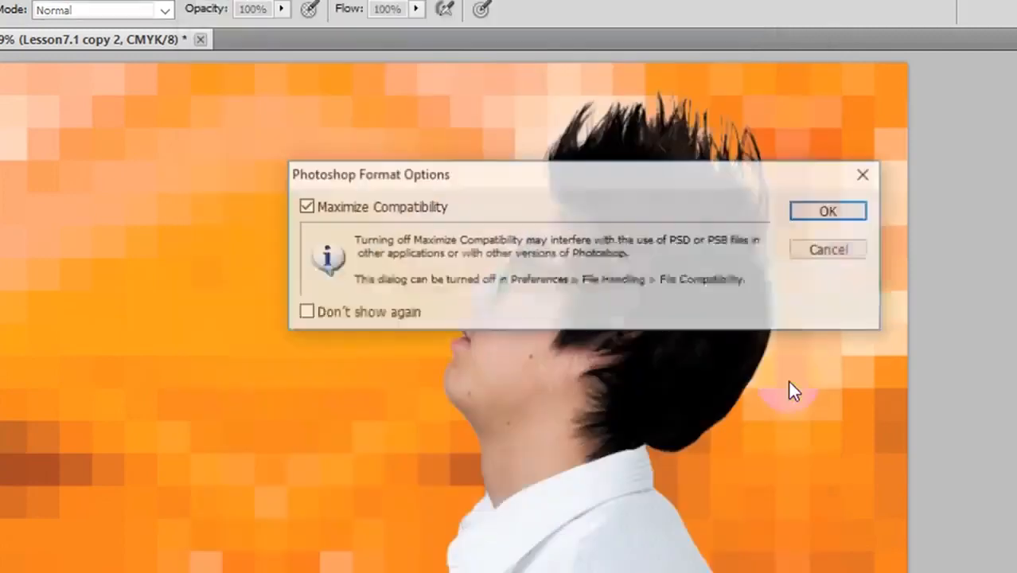
pyautogui.click(815, 212)
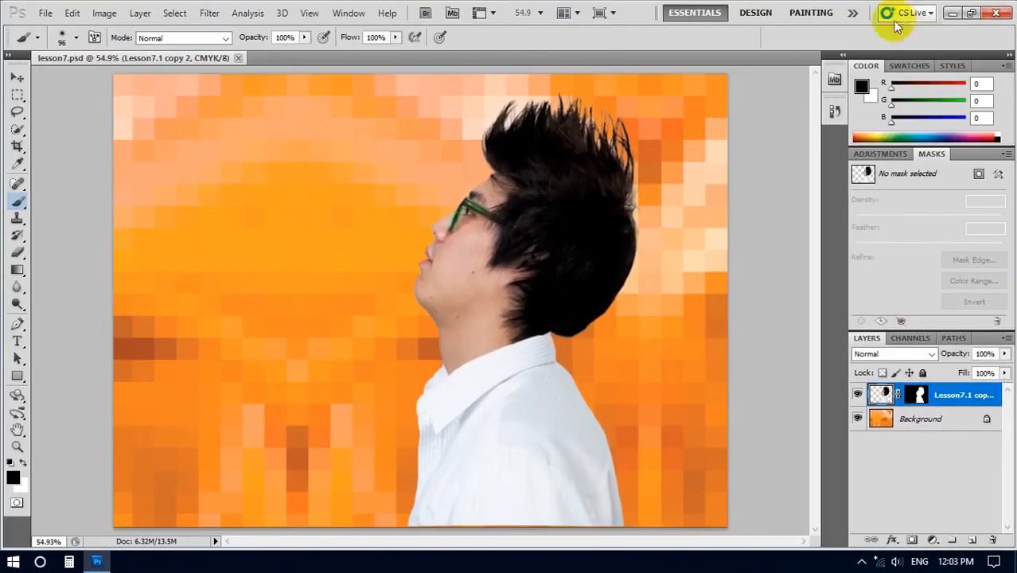
pyautogui.click(952, 13)
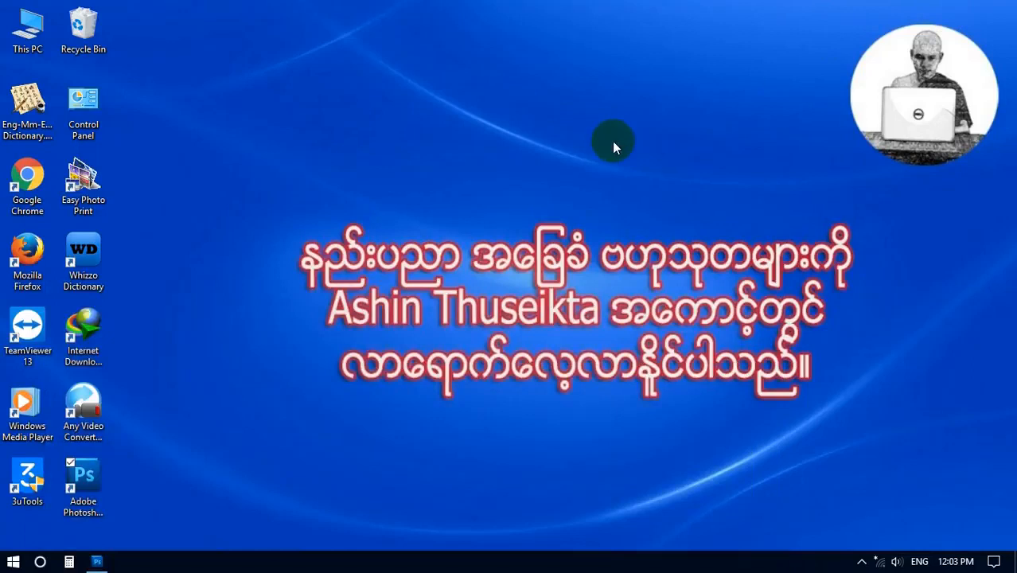